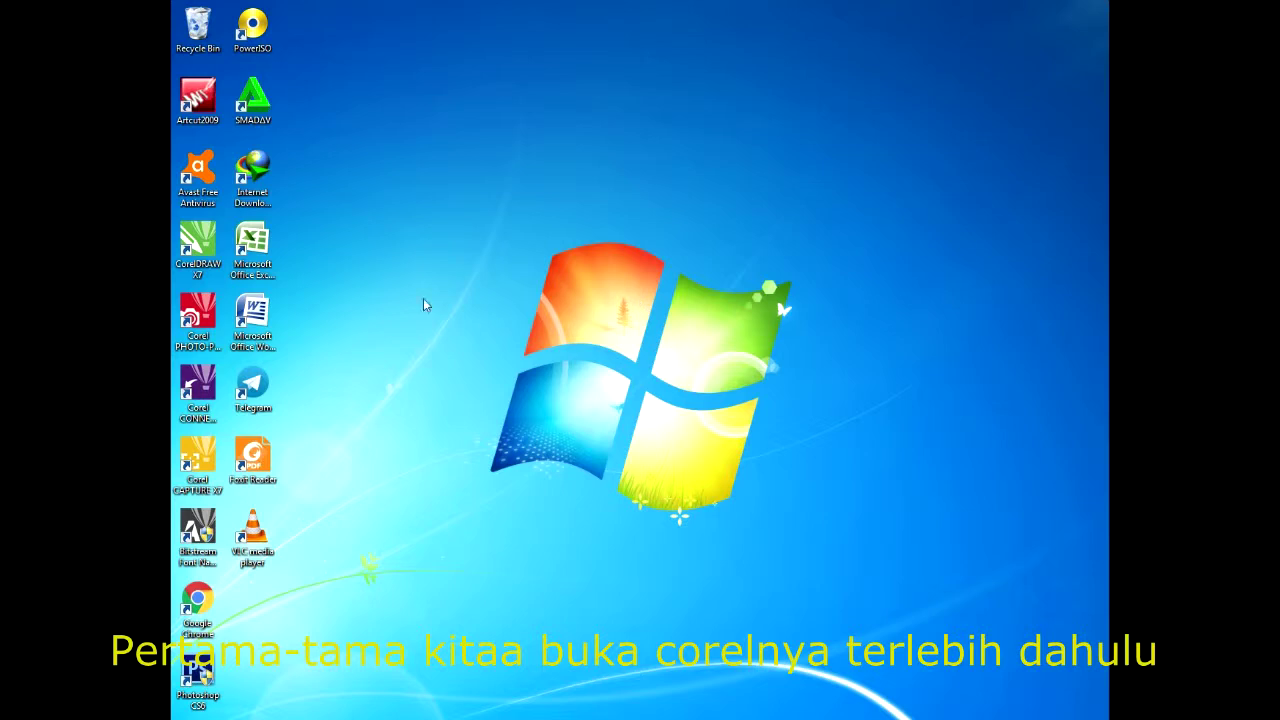
# Launch CorelDRAW X7 and create a new blank A4 document
pyautogui.doubleClick(196, 249)
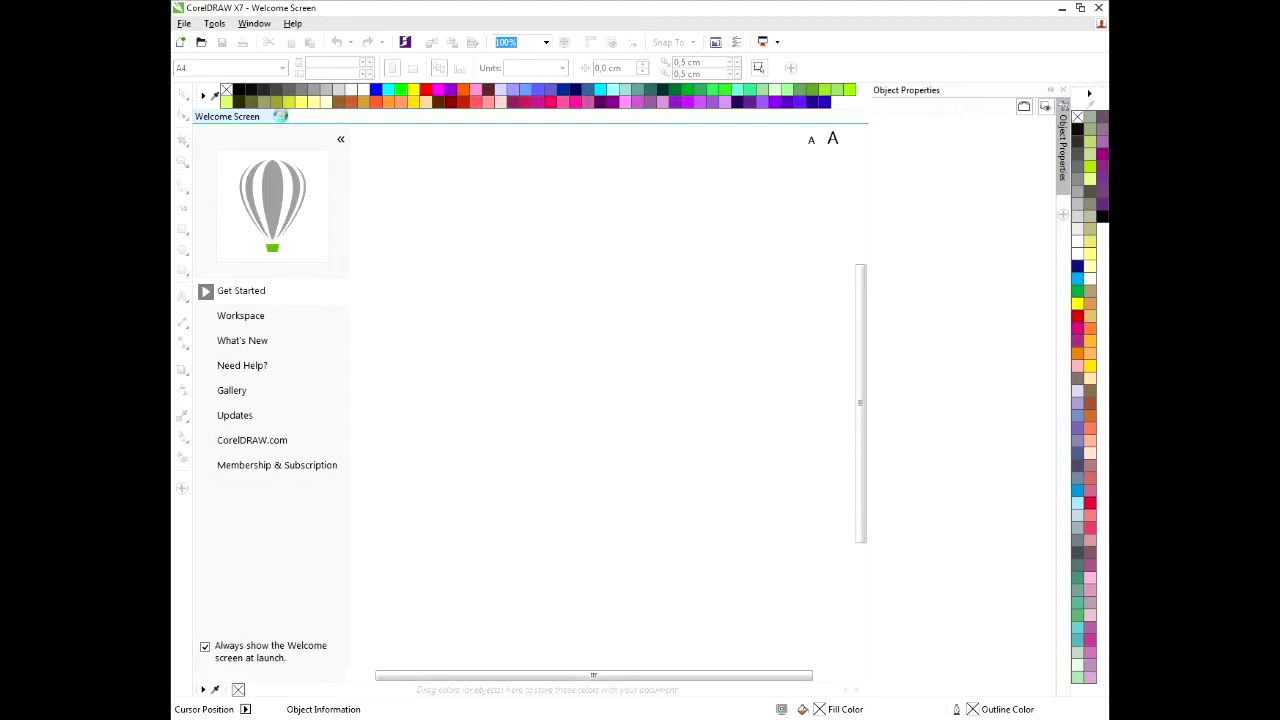
pyautogui.click(283, 117)
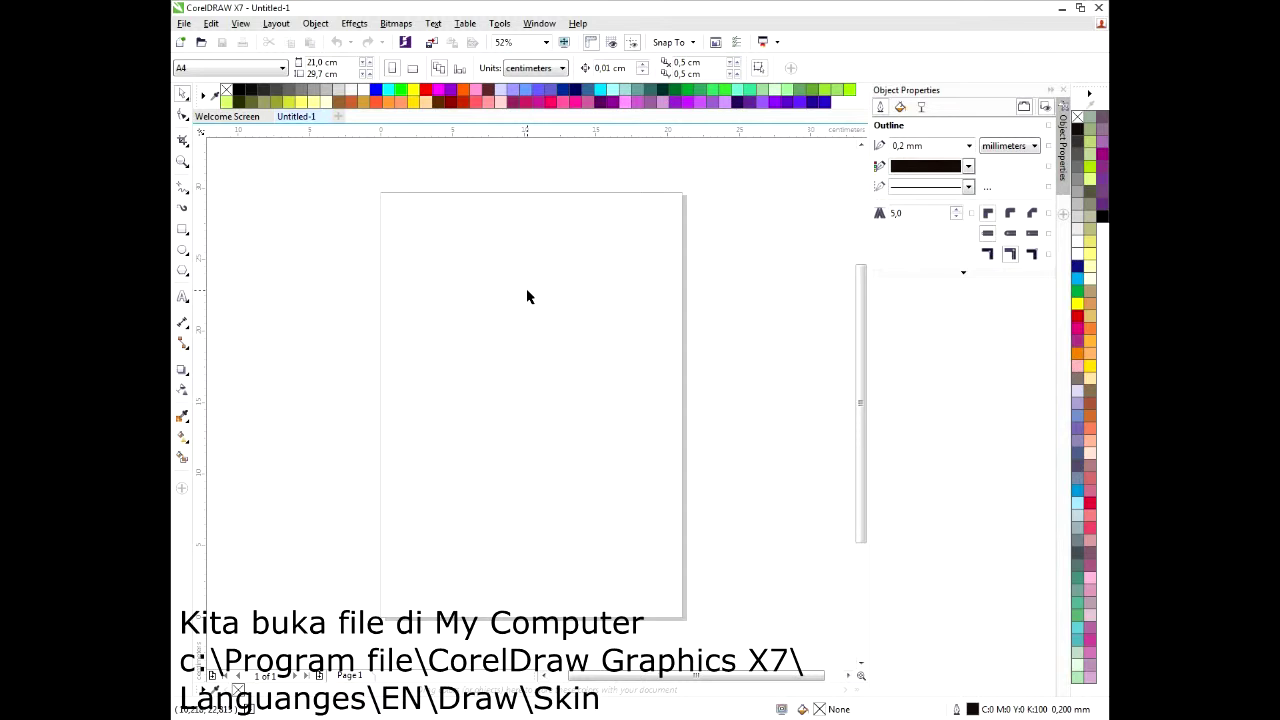
# Open the Corel folder inside Program Files on Local Disk (C:) in Windows Explorer
pyautogui.press('super+e')
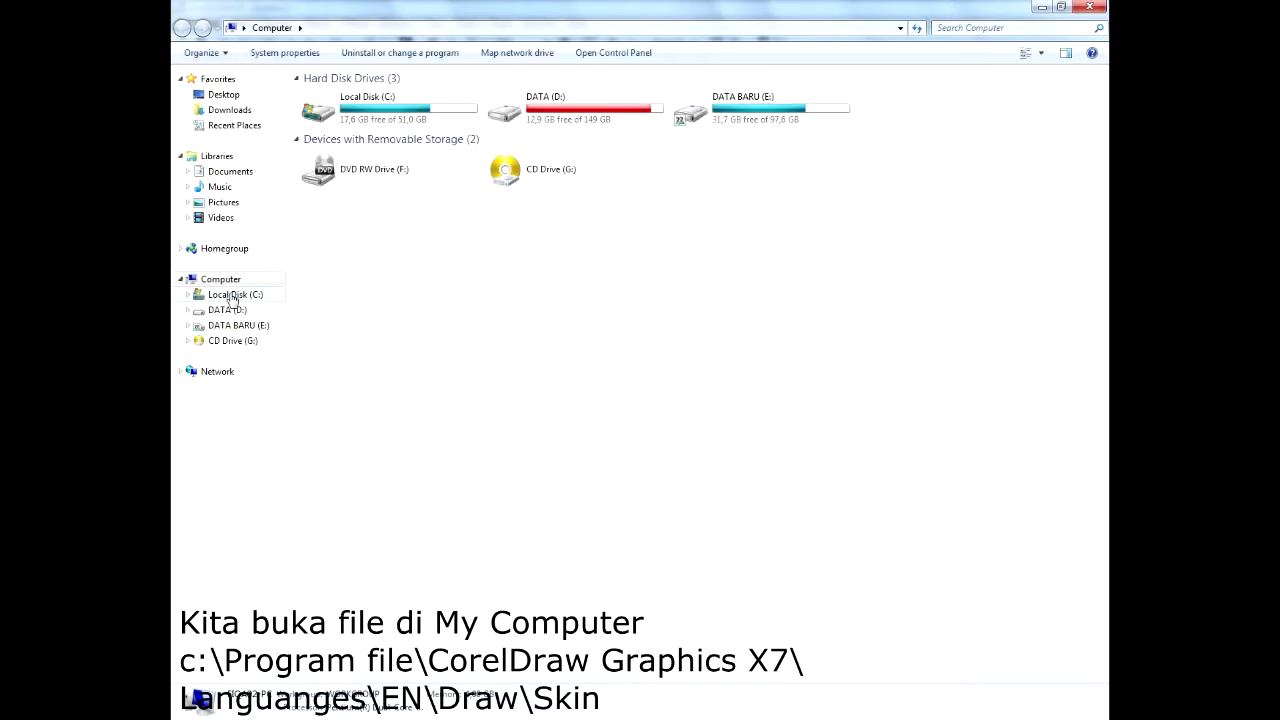
pyautogui.click(230, 295)
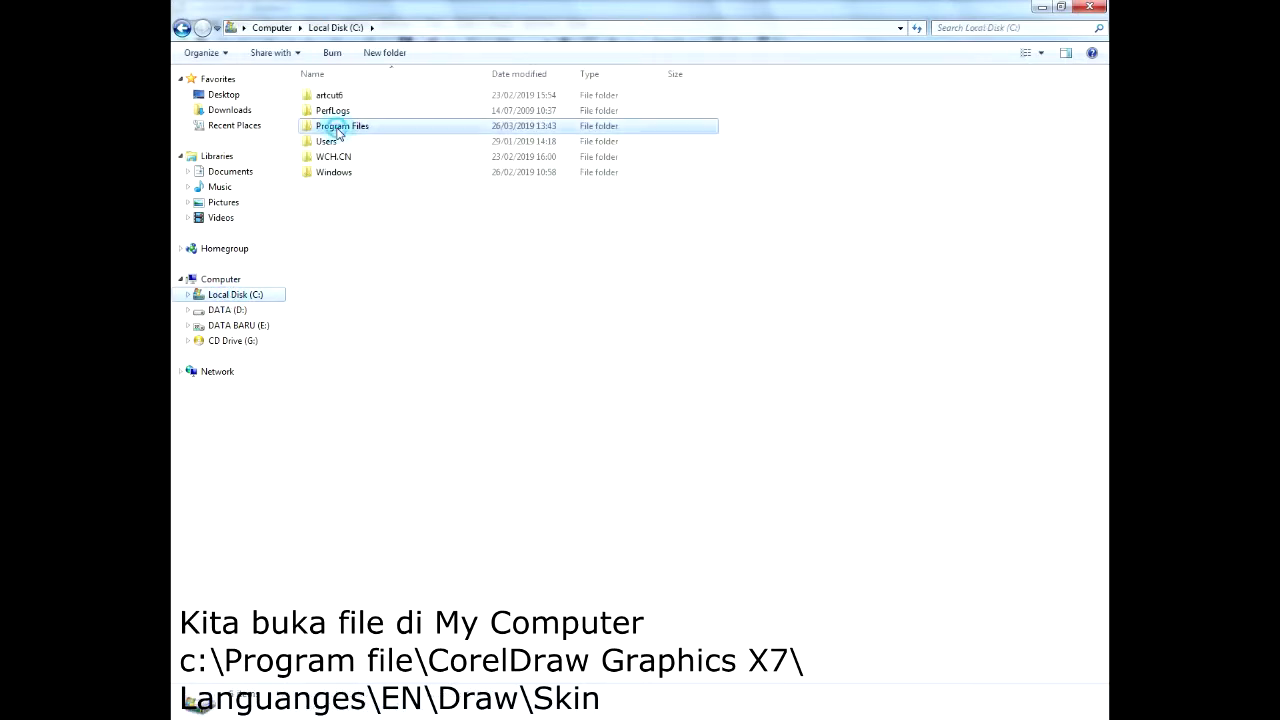
pyautogui.click(338, 131)
pyautogui.doubleClick(338, 131)
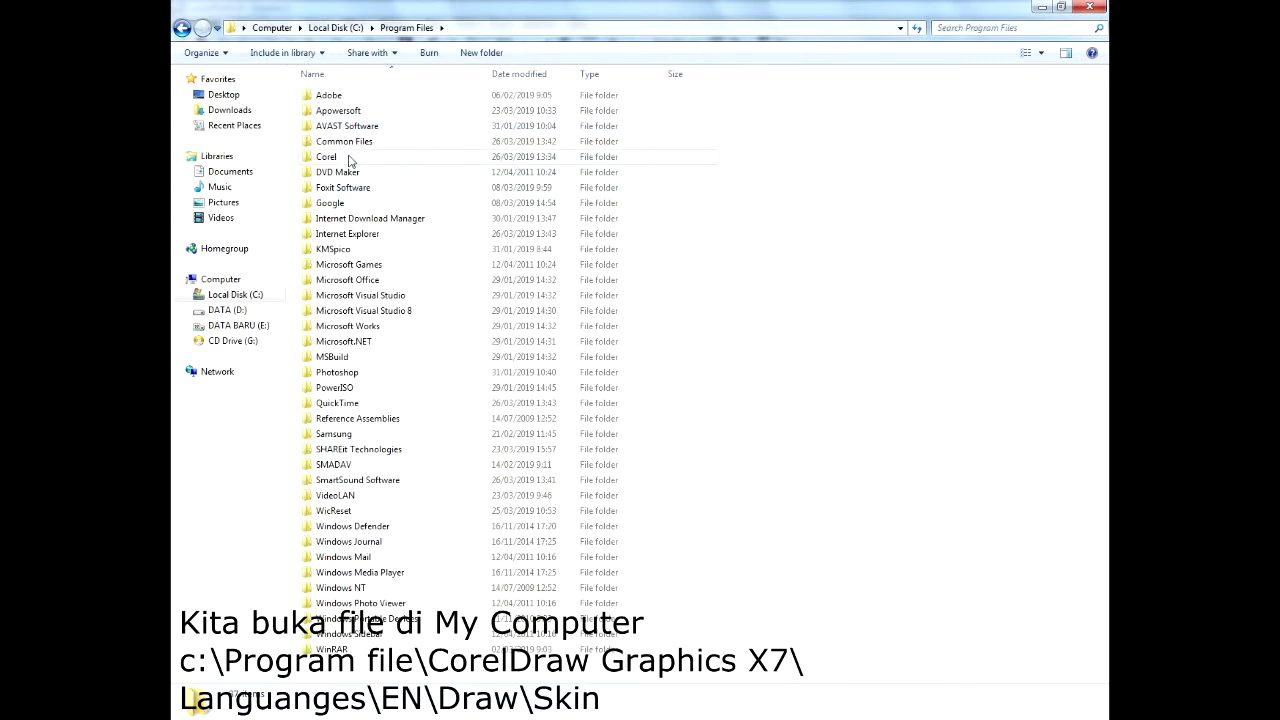
pyautogui.click(340, 159)
pyautogui.doubleClick(340, 159)
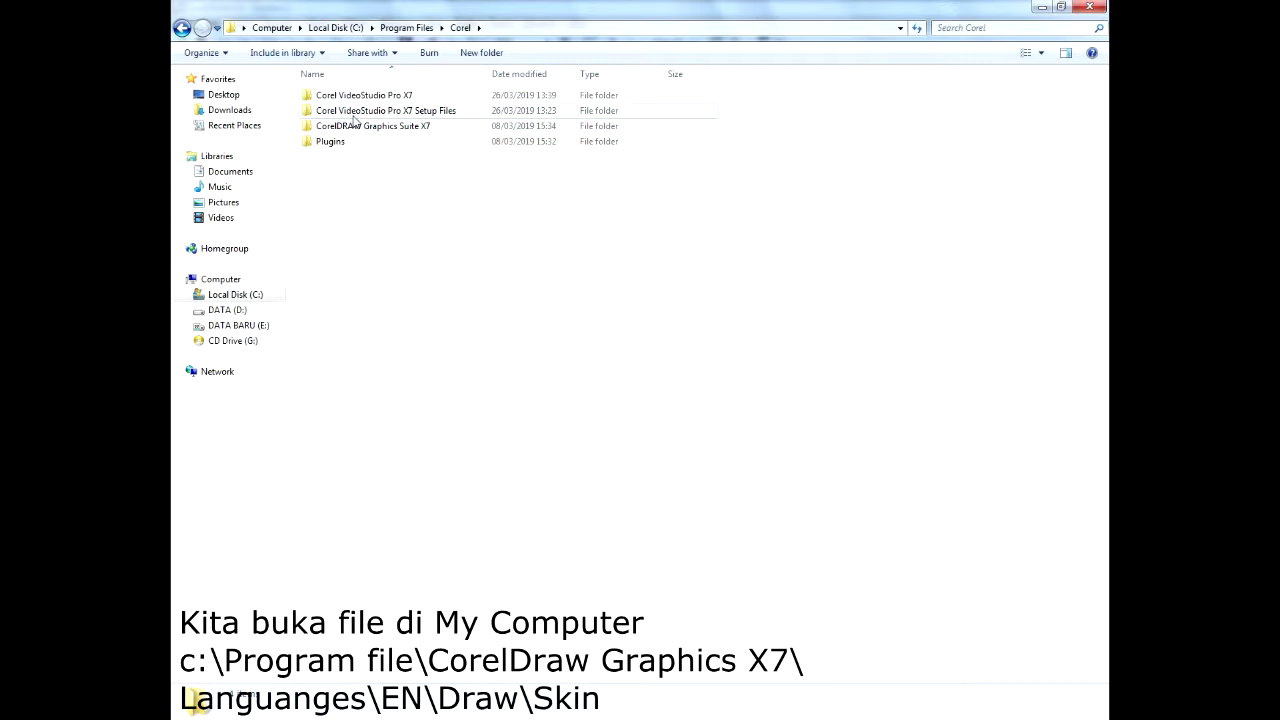
# Go to the CorelDRAW Graphics Suite X7\Languages\EN\Draw\Skin folder in a maximized window
pyautogui.doubleClick(355, 127)
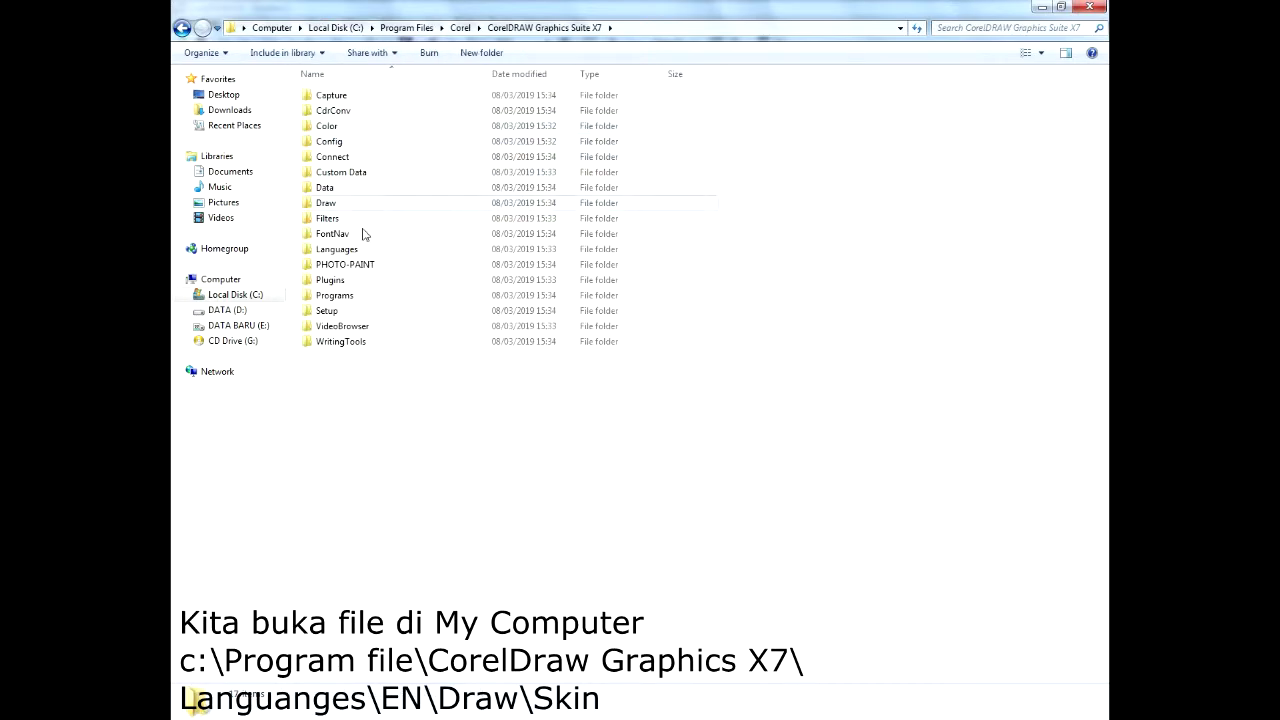
pyautogui.doubleClick(340, 249)
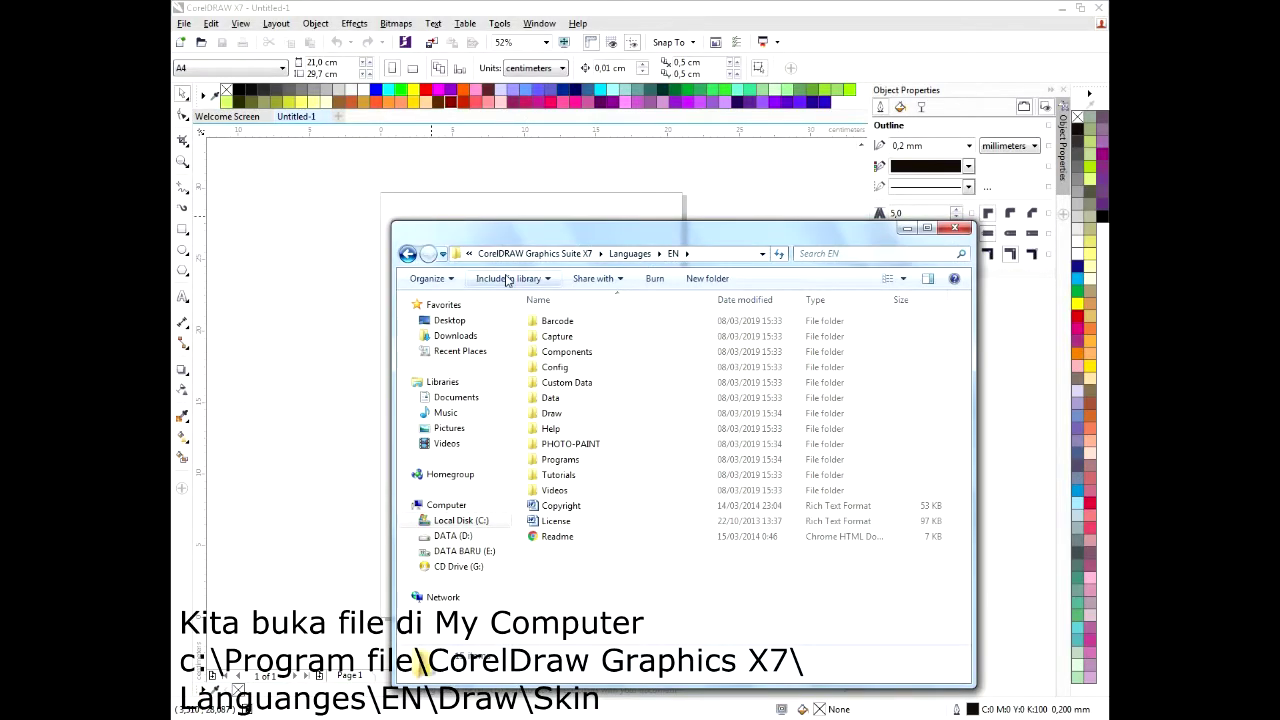
pyautogui.click(926, 229)
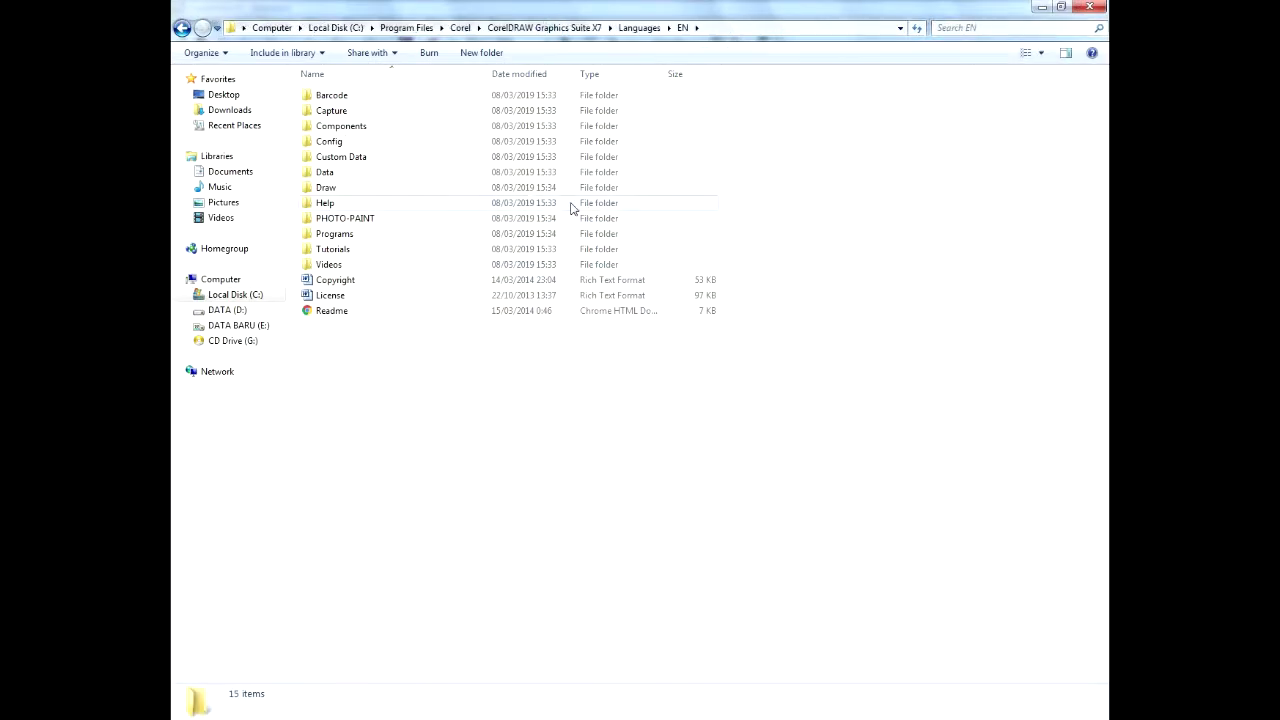
pyautogui.doubleClick(334, 189)
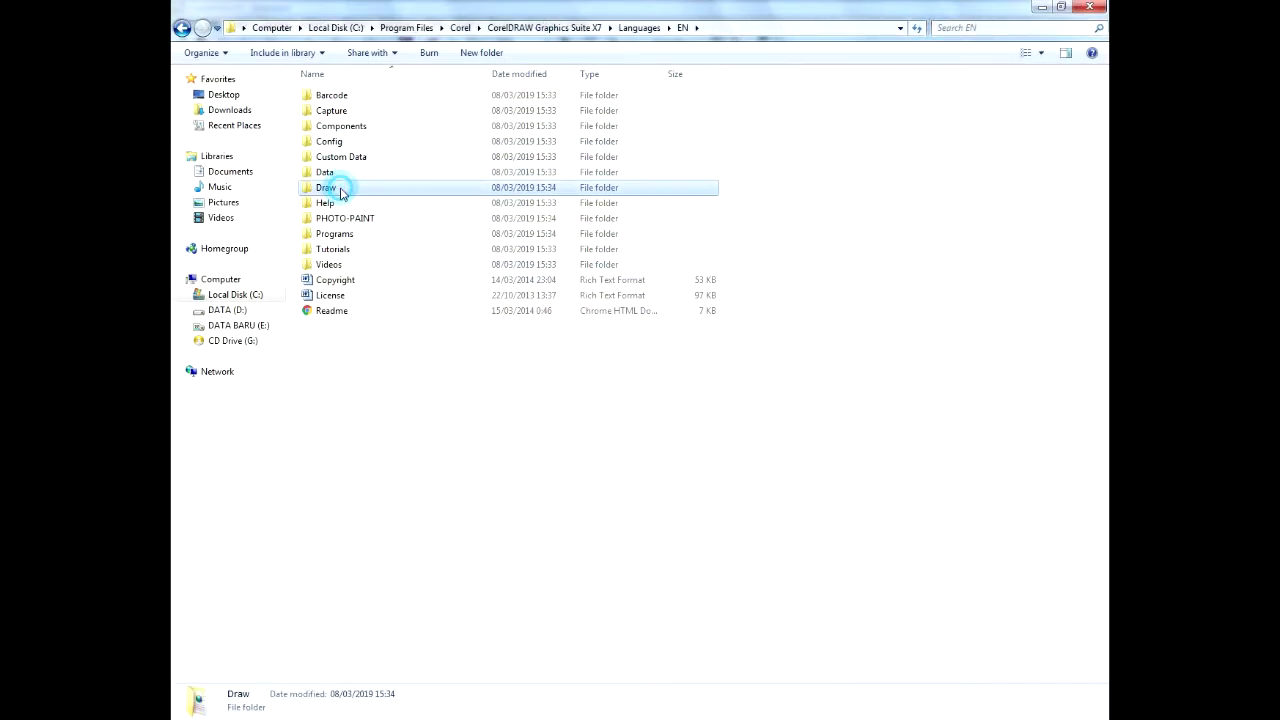
pyautogui.doubleClick(335, 126)
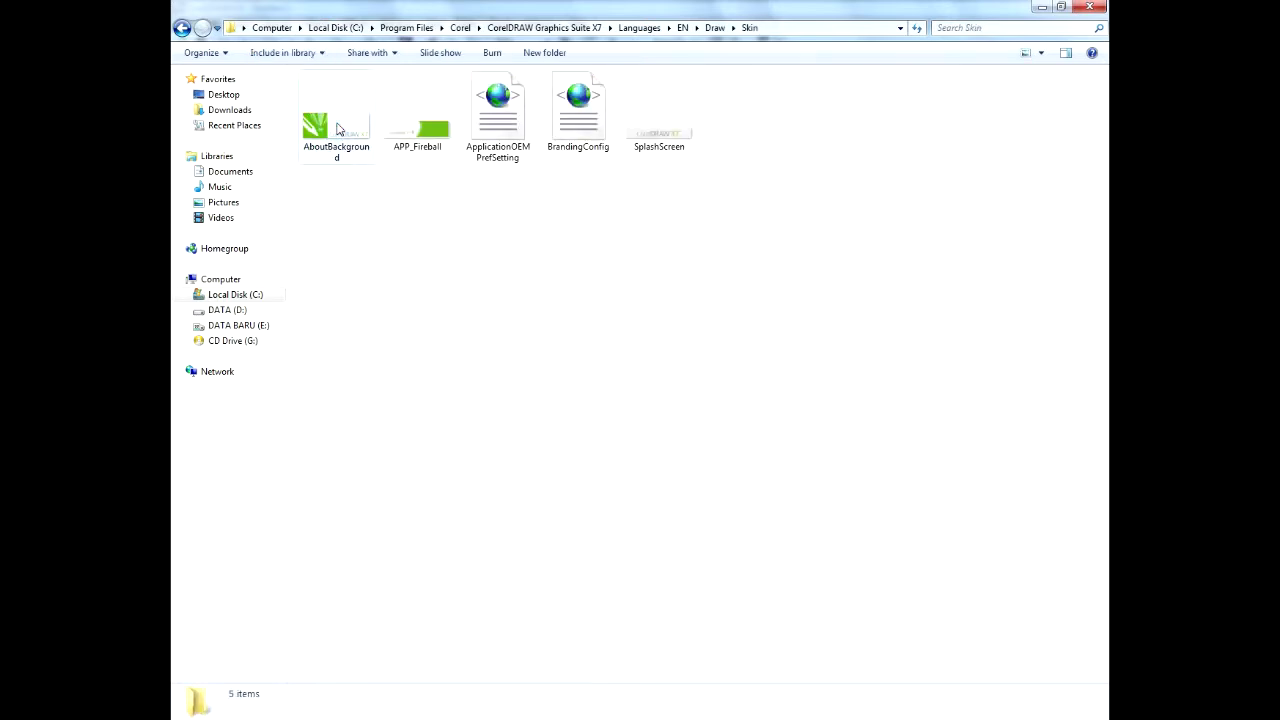
# Copy the APP_Fireball image file from the Skin folder
pyautogui.click(405, 100)
pyautogui.moveTo(443, 160); pyautogui.dragTo(411, 138)
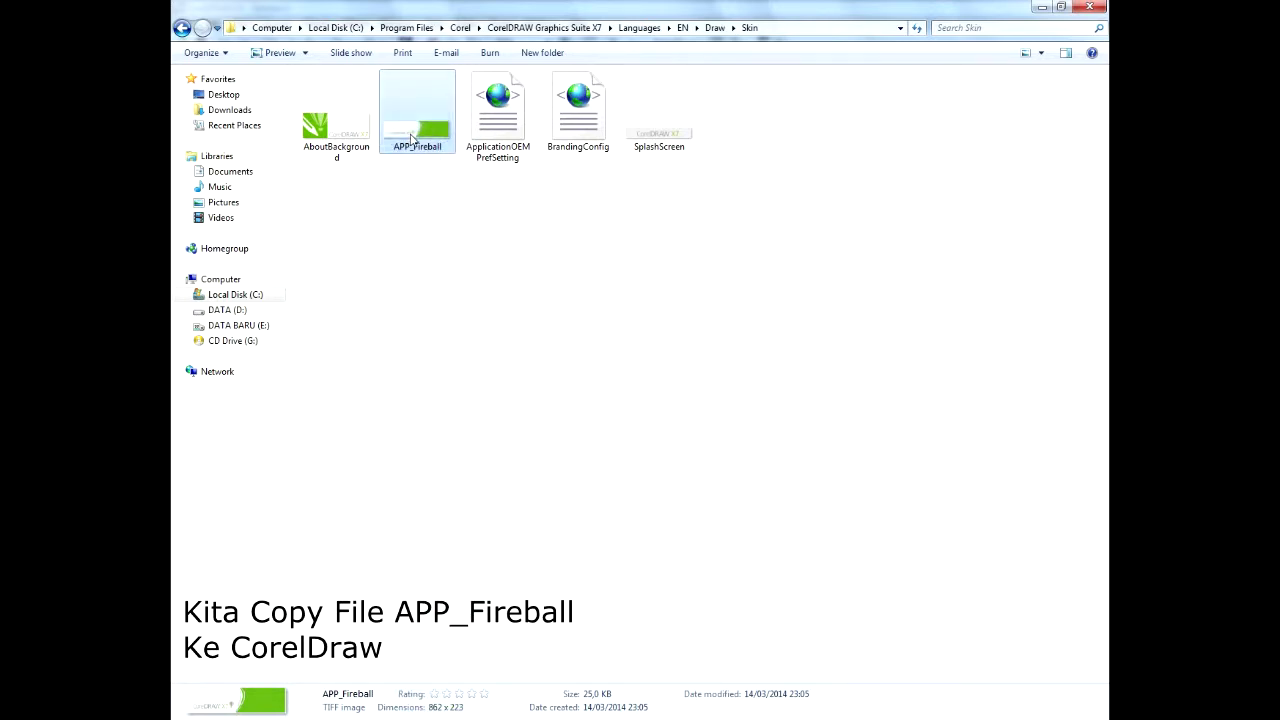
pyautogui.rightClick(411, 137)
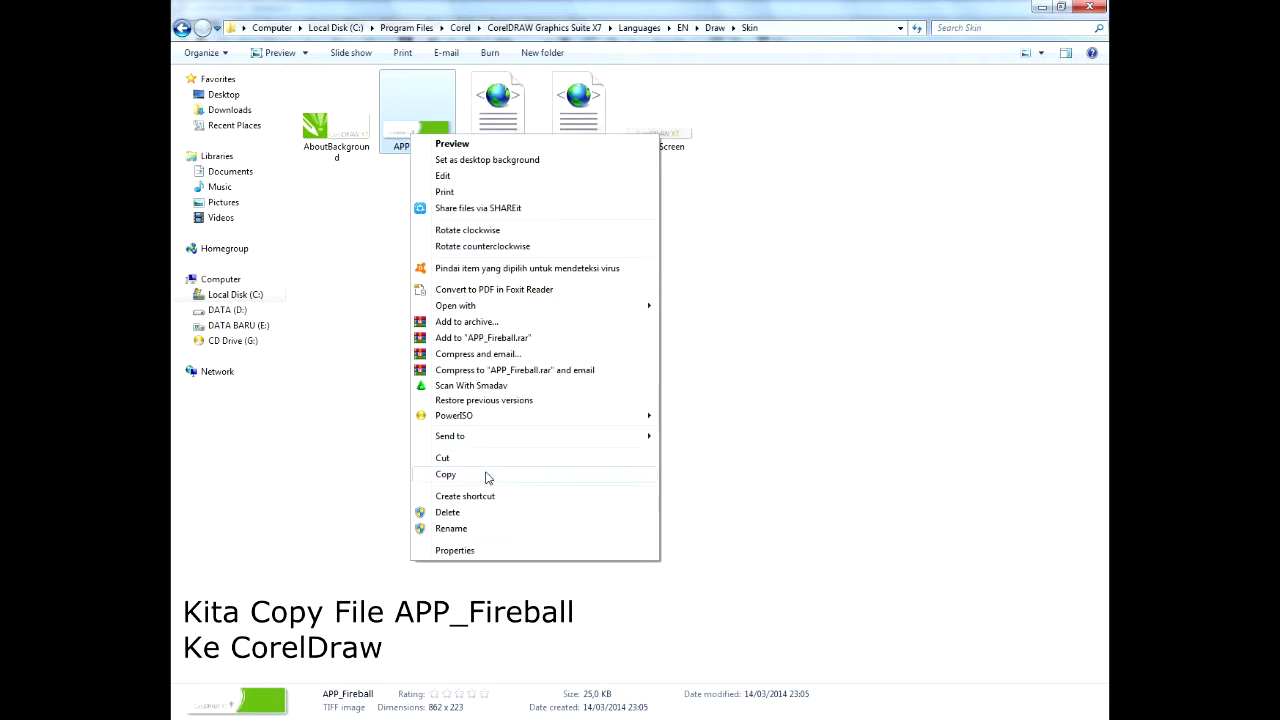
pyautogui.click(486, 476)
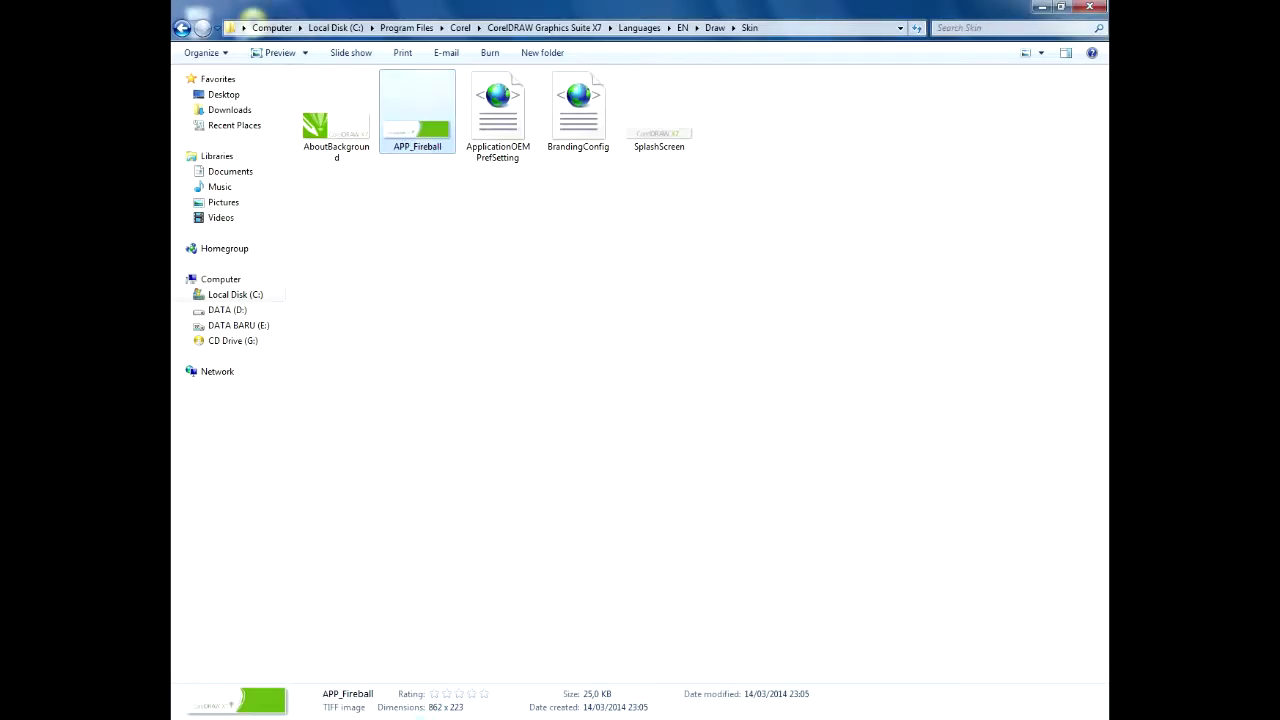
# Switch to CorelDRAW, paste the APP_Fireball image into the document and move it just below the page
pyautogui.hotkey('alt', 'Tab')
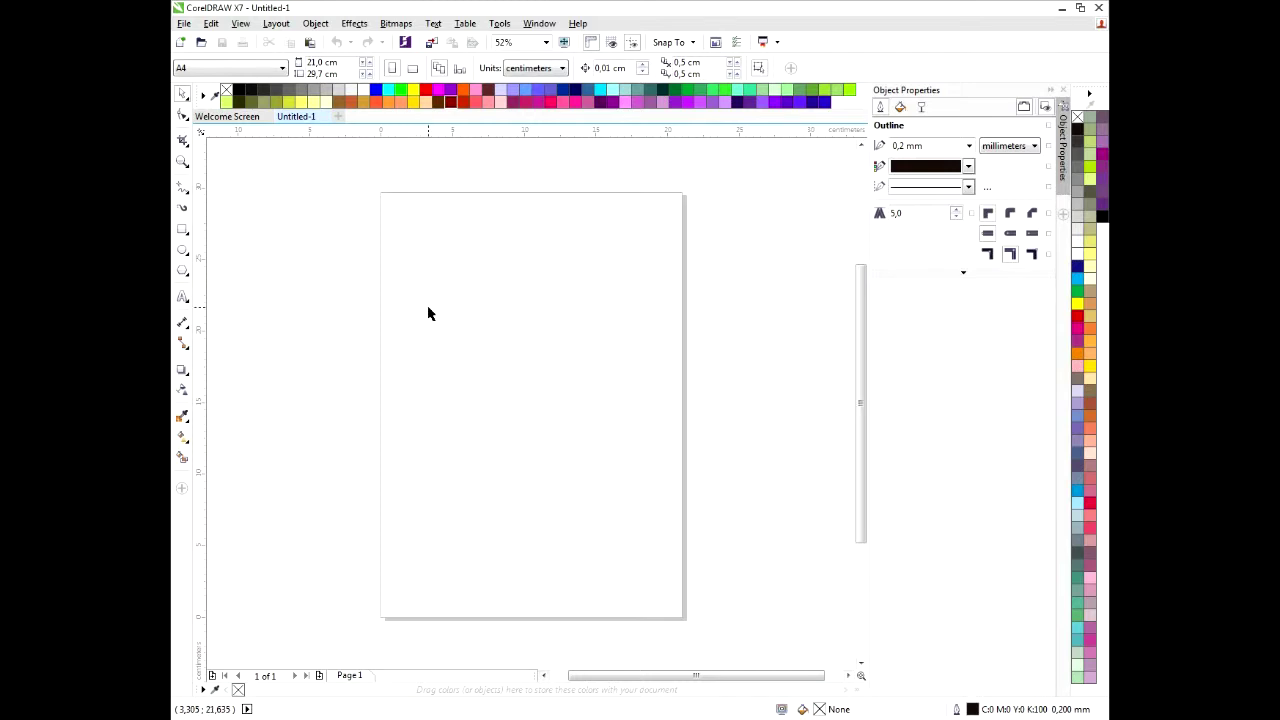
pyautogui.hotkey('ctrl', 'v')
pyautogui.scroll(-2, 522, 278)
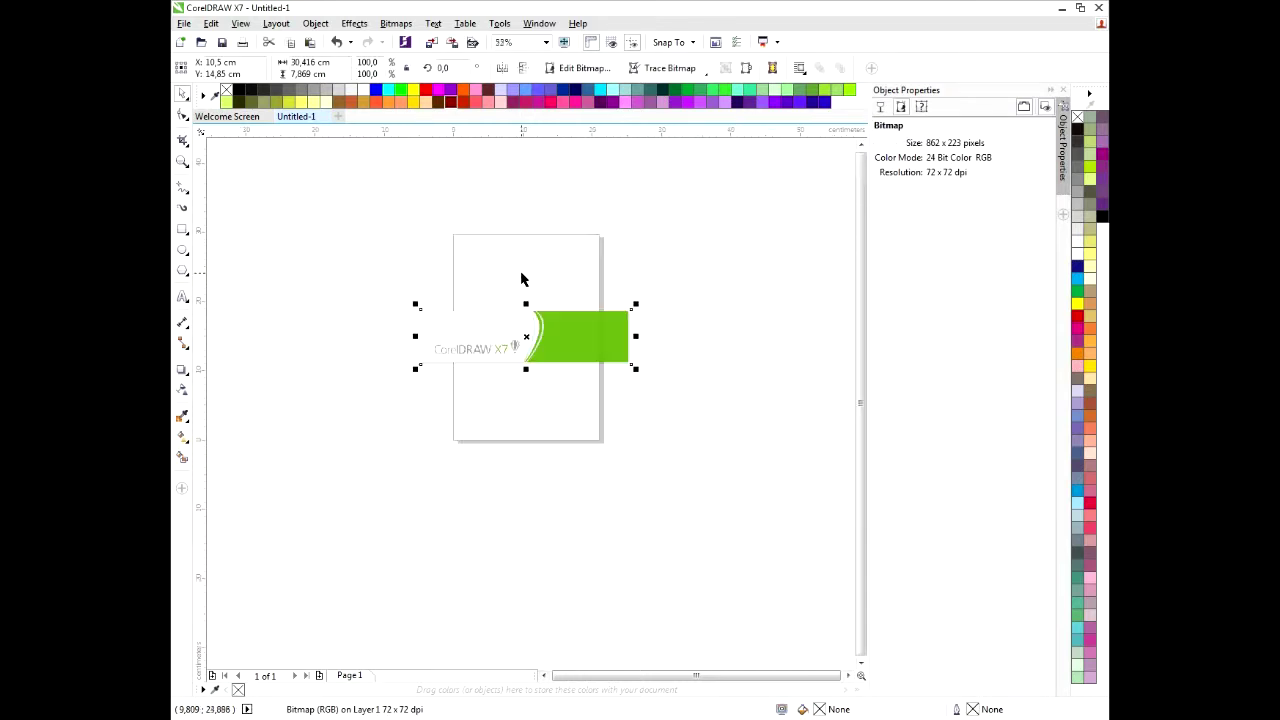
pyautogui.moveTo(520, 331); pyautogui.dragTo(520, 491)
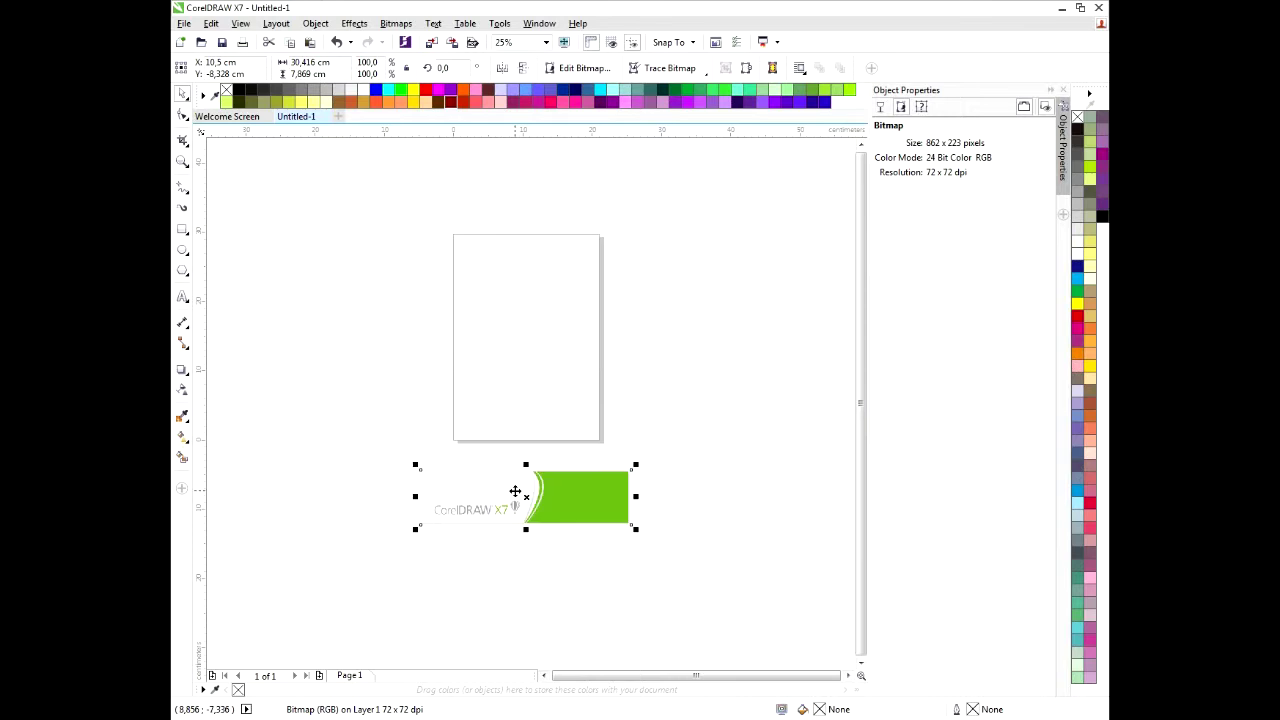
pyautogui.click(535, 444)
pyautogui.click(524, 470)
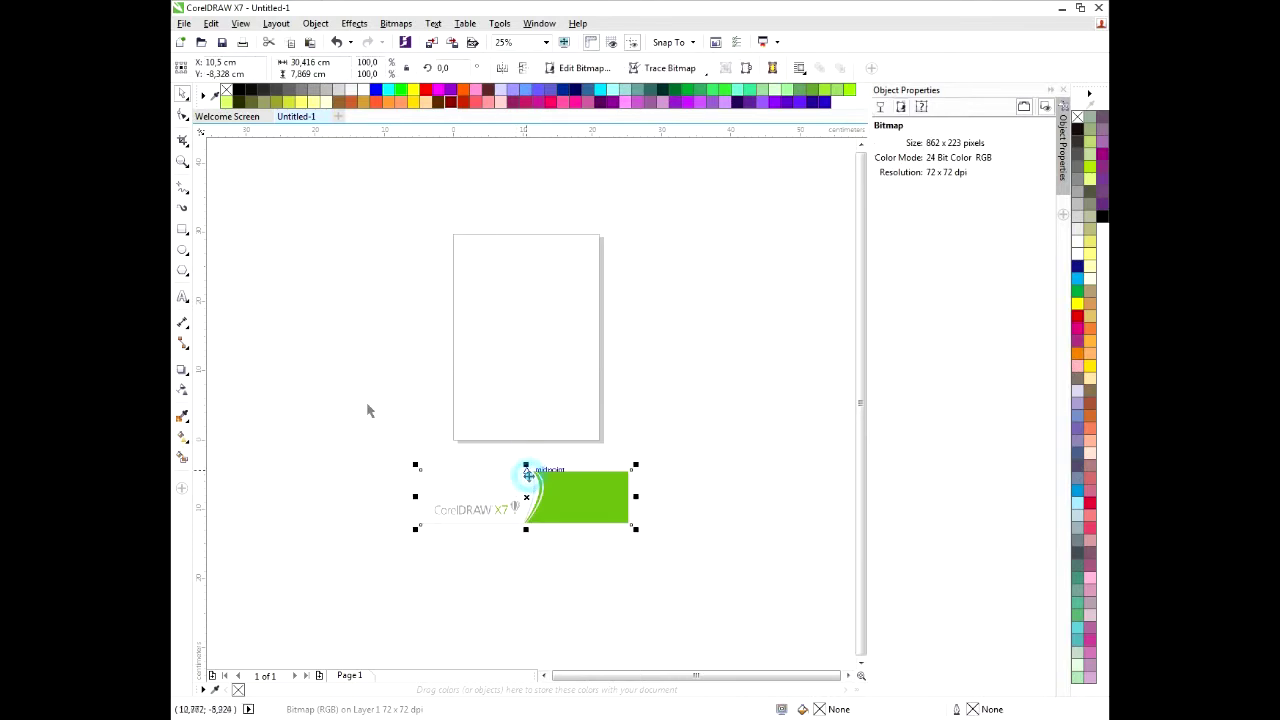
# Draw a rectangle over the full extent of the APP_Fireball bitmap, about 30.4 by 7.9 cm
pyautogui.click(183, 230)
pyautogui.moveTo(420, 469); pyautogui.dragTo(631, 524)
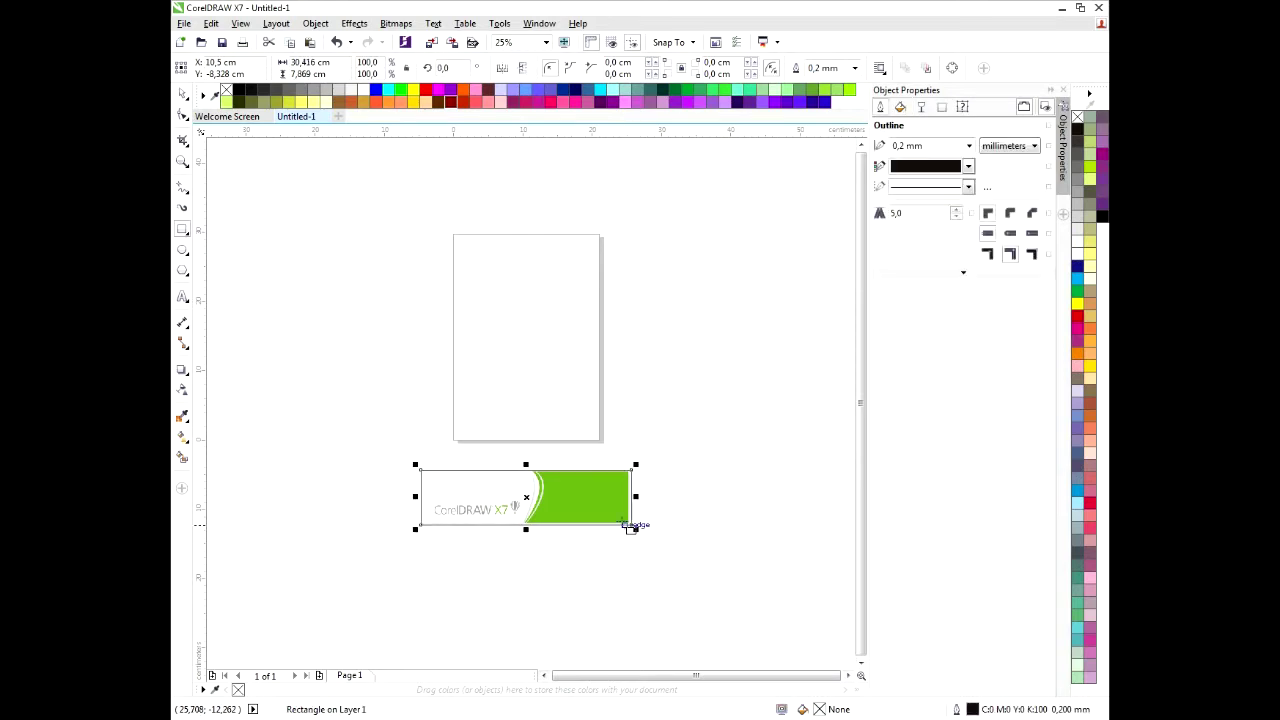
pyautogui.click(183, 93)
pyautogui.click(521, 279)
pyautogui.click(521, 474)
# Bring the background image from the BAHAN folder on DATA BARU (E:) into the CorelDRAW document, at the page's upper left
pyautogui.click(346, 718)
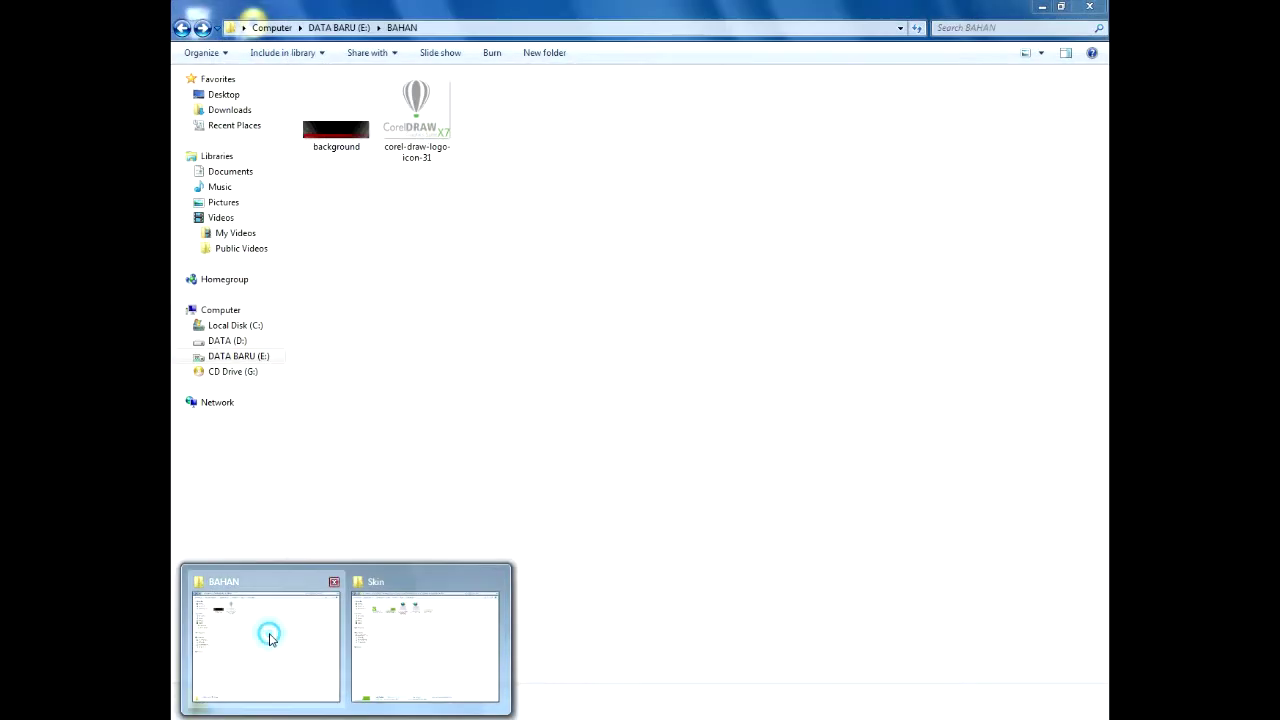
pyautogui.click(269, 636)
pyautogui.moveTo(322, 140); pyautogui.dragTo(401, 300)
# Move the rectangle up over the lower part of the page and PowerClip the background image inside it
pyautogui.click(520, 505)
pyautogui.moveTo(528, 494); pyautogui.dragTo(526, 403)
pyautogui.click(400, 300)
pyautogui.rightClick(403, 305)
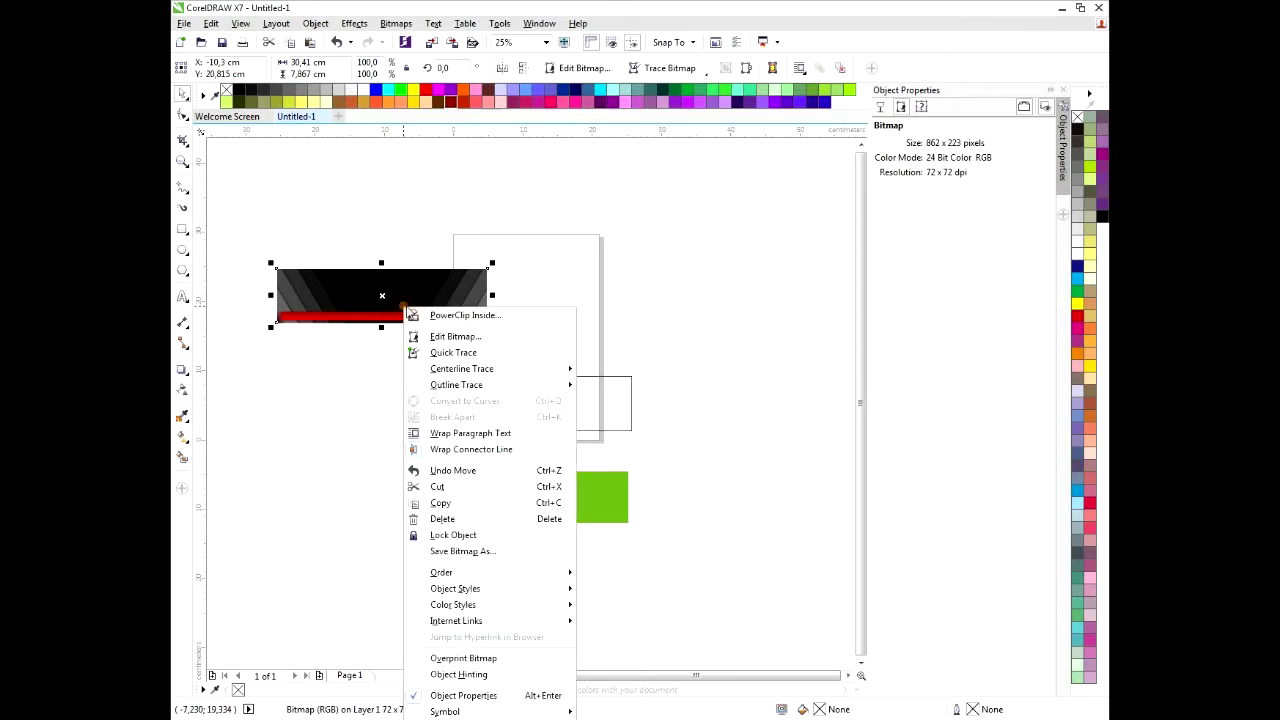
pyautogui.click(455, 317)
pyautogui.click(486, 391)
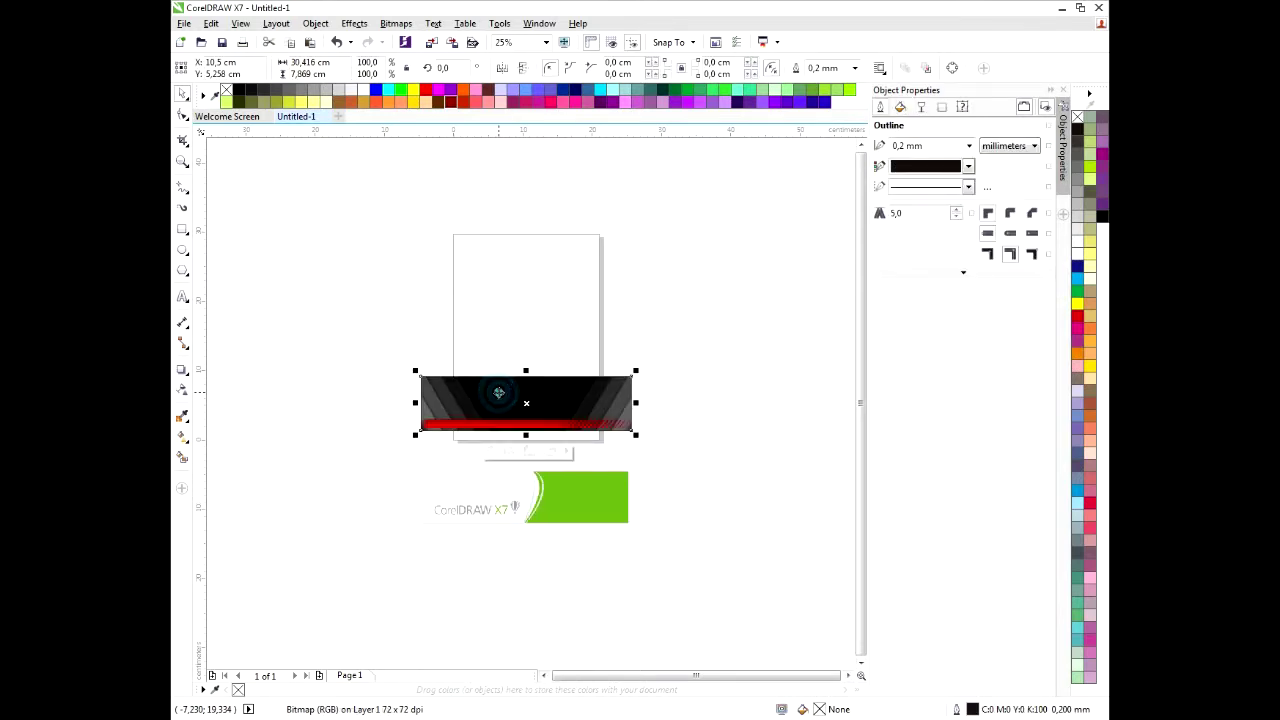
pyautogui.click(490, 451)
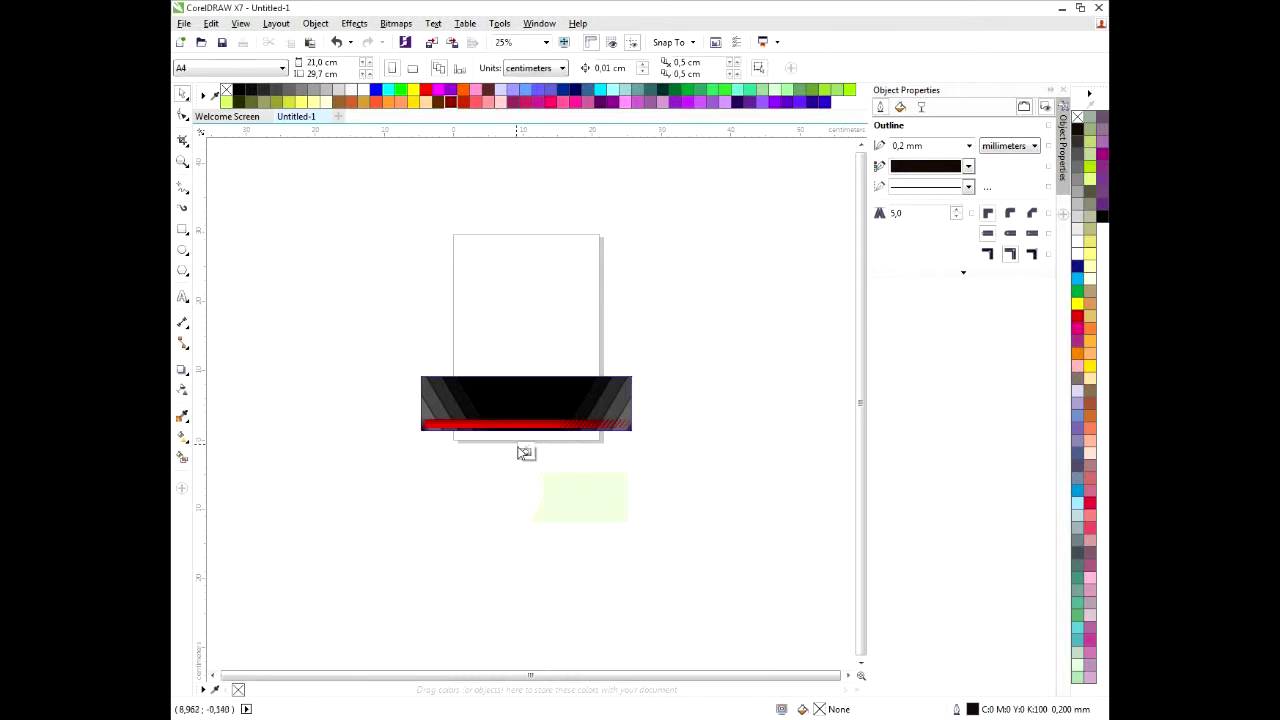
pyautogui.click(512, 449)
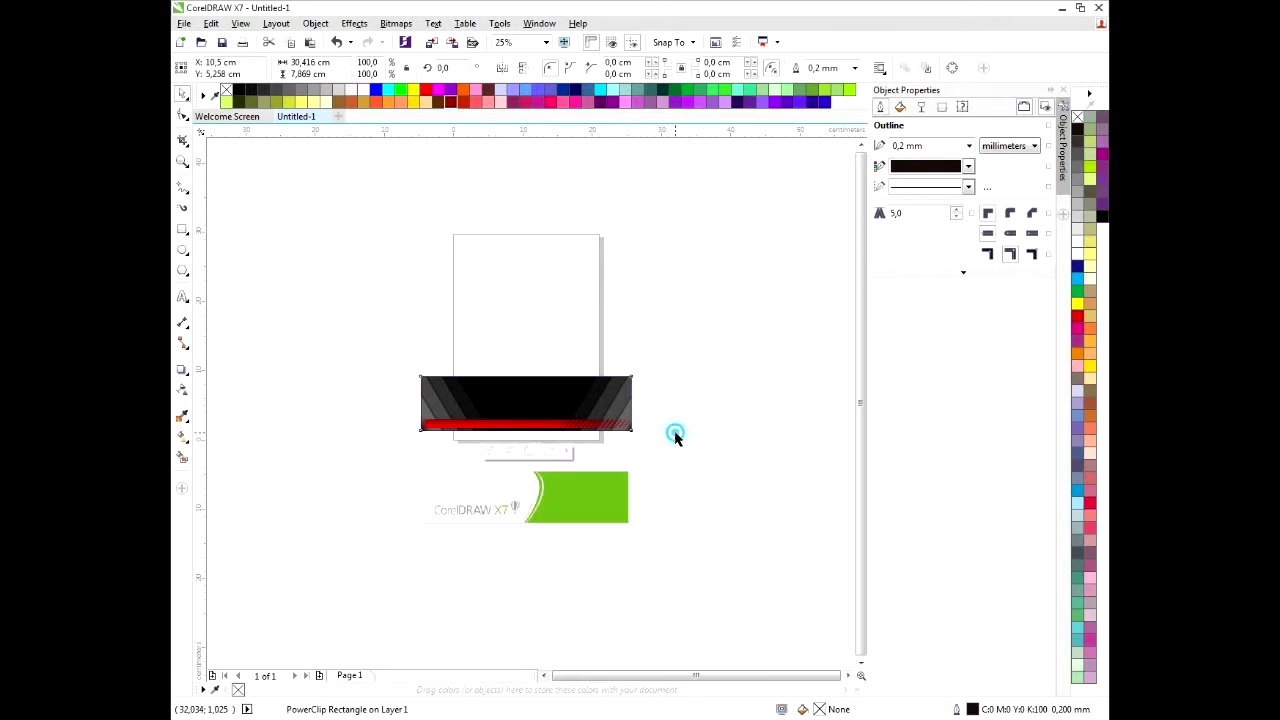
# Add the artistic text "COREL DRAW X7" above the banner
pyautogui.click(183, 295)
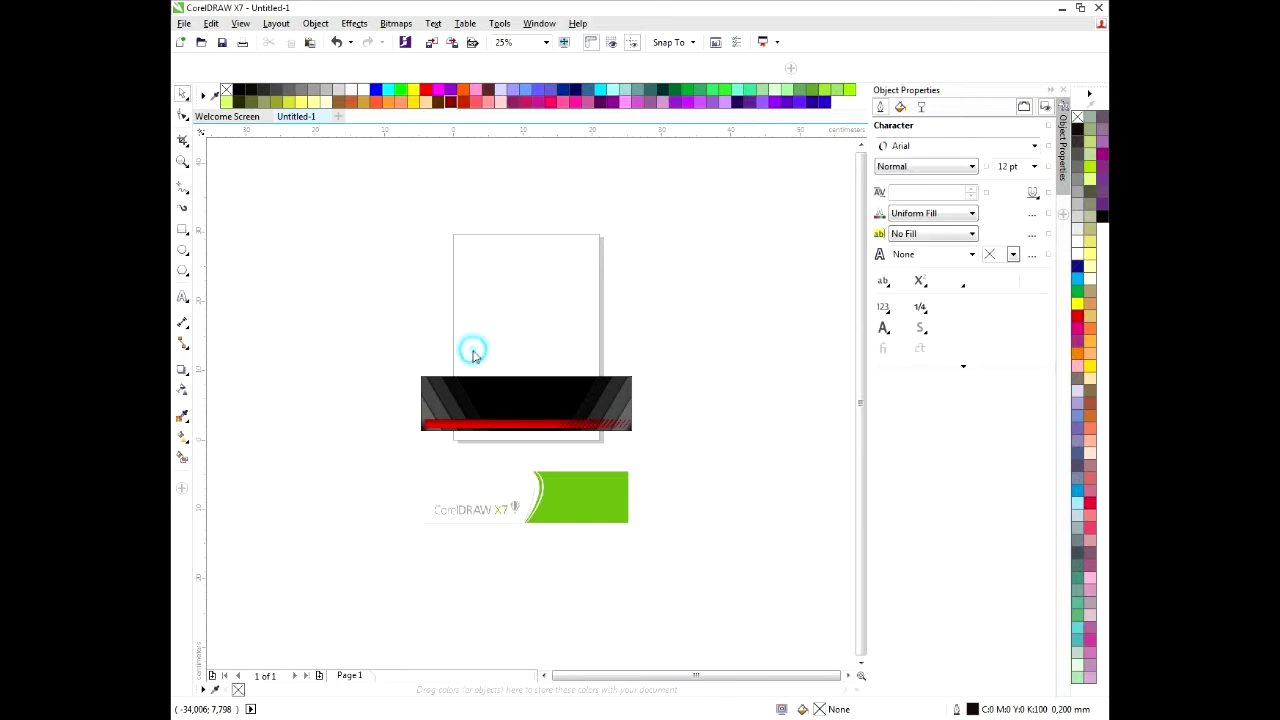
pyautogui.click(472, 350)
pyautogui.scroll(3, 472, 350)
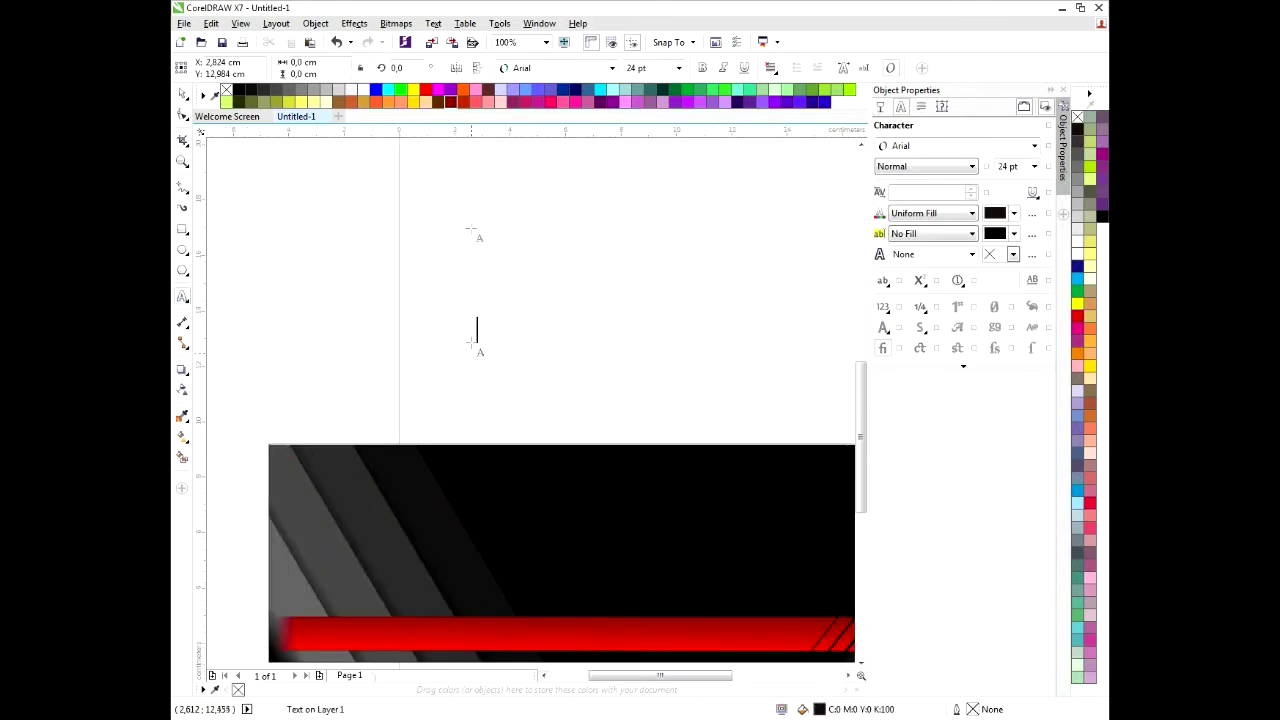
pyautogui.write('C')
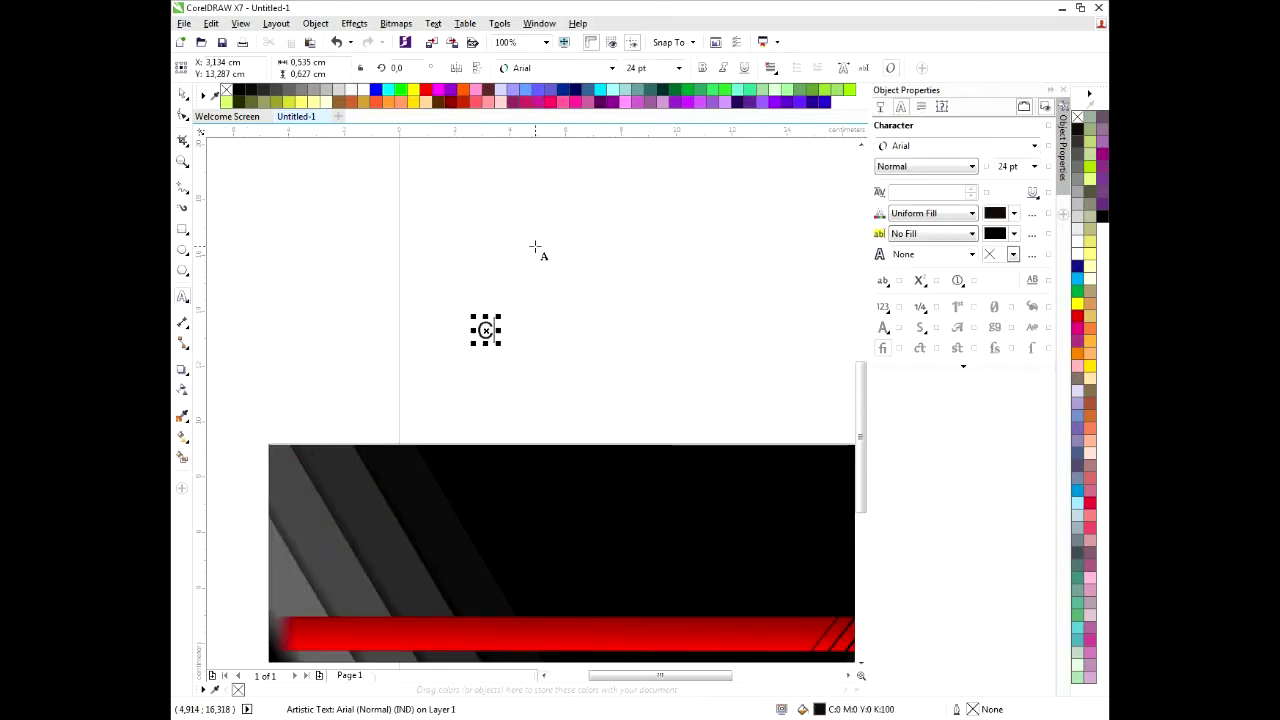
pyautogui.write('OREL DRAW X7')
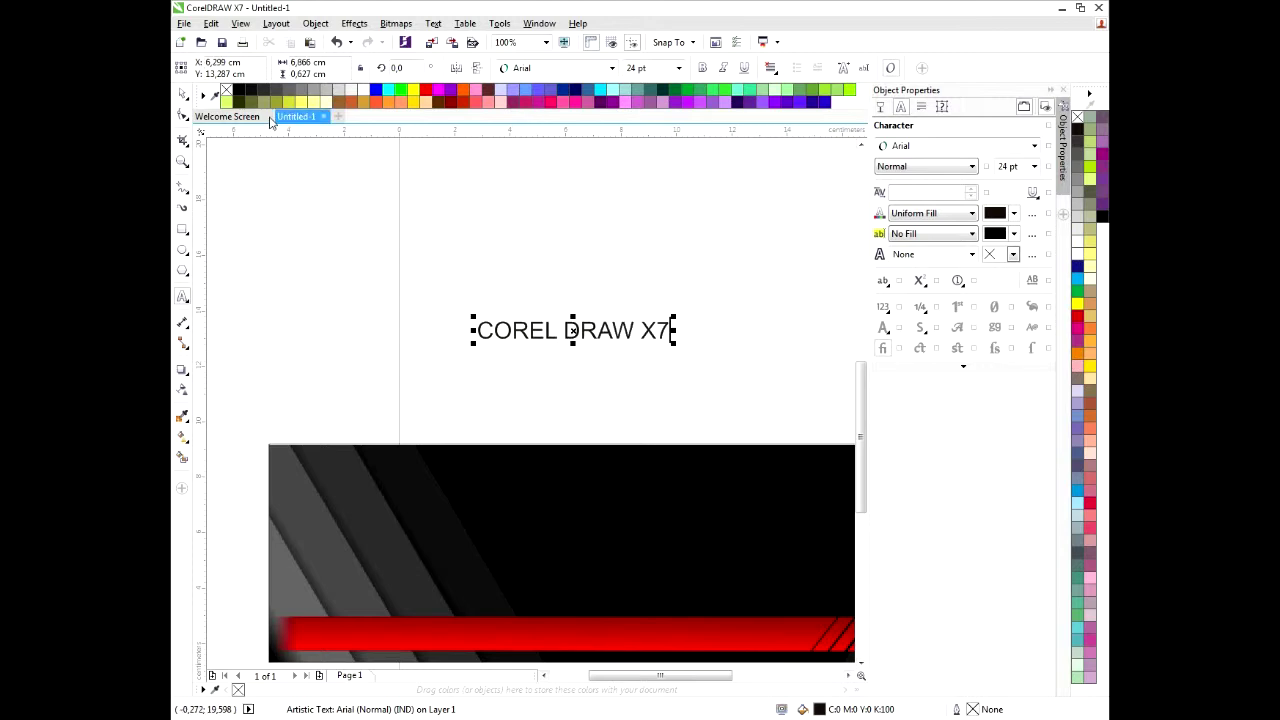
pyautogui.click(182, 93)
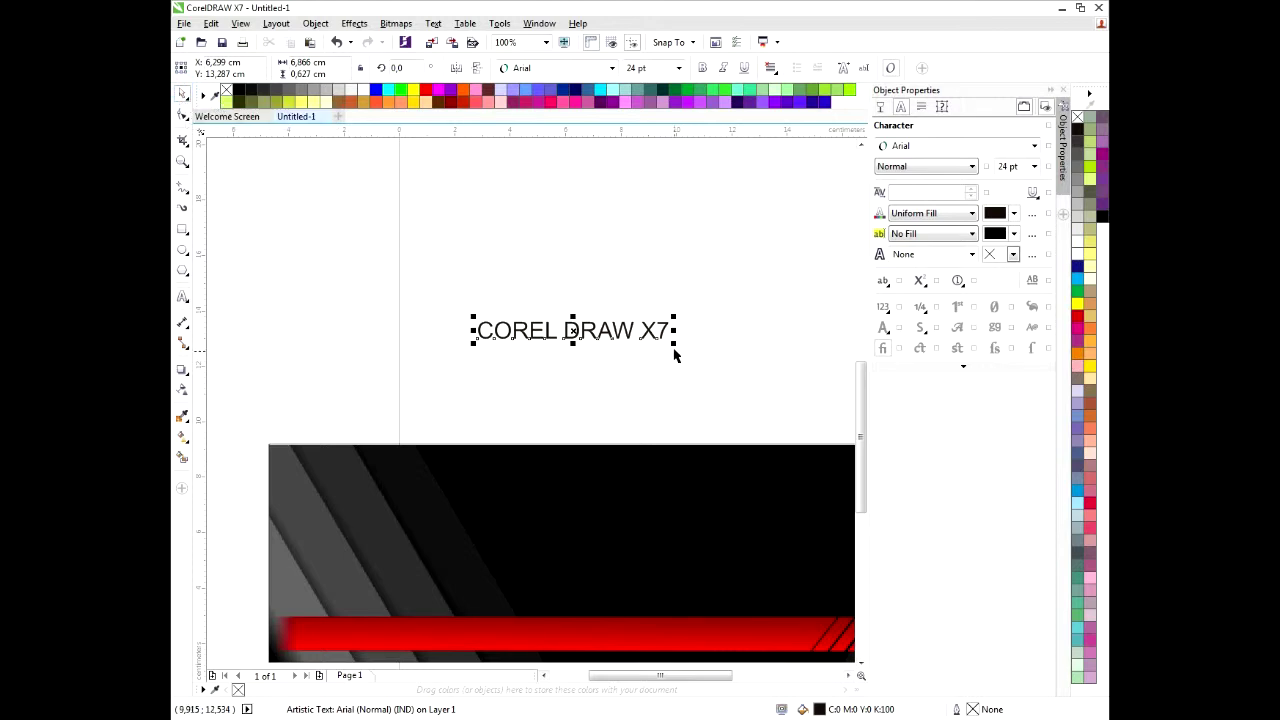
# Enlarge the "COREL DRAW X7" text to about 48 pt, make it bold and set its font to Arial Black
pyautogui.moveTo(675, 345)
pyautogui.mouseDown()
pyautogui.moveTo(709, 343)
pyautogui.moveTo(770, 383)
pyautogui.mouseUp()
pyautogui.click(702, 67)
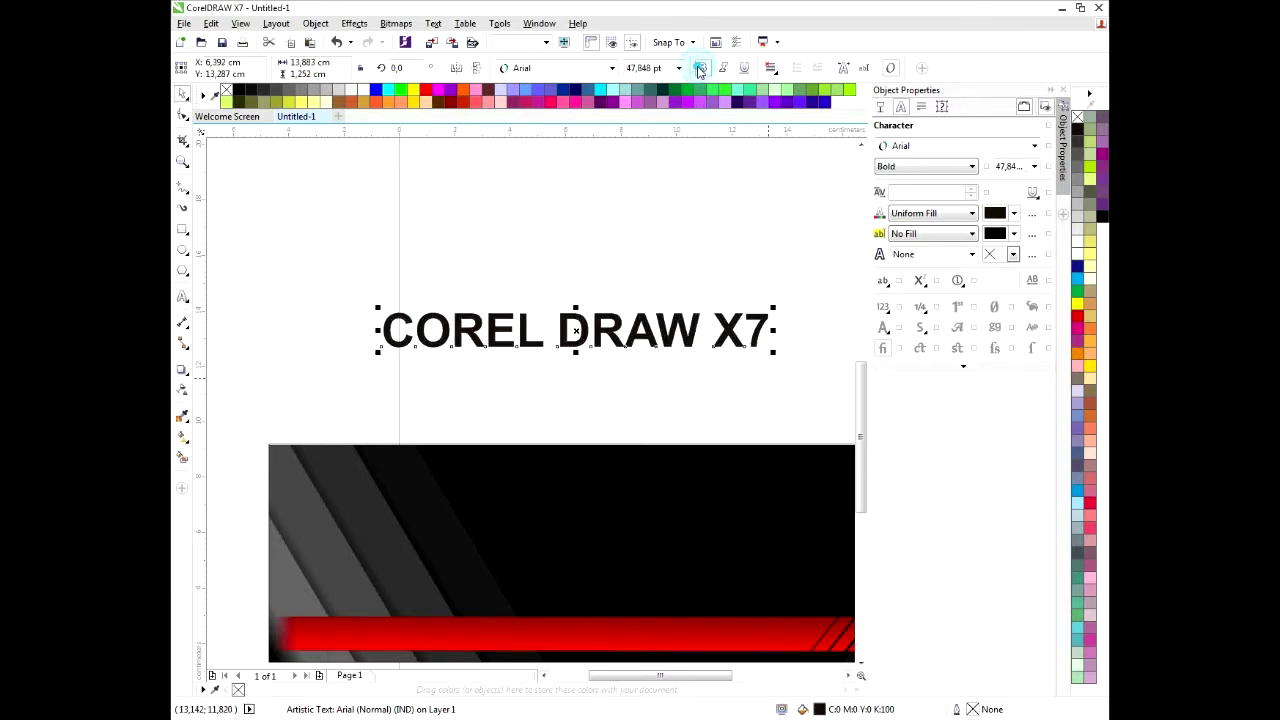
pyautogui.click(611, 70)
pyautogui.click(611, 68)
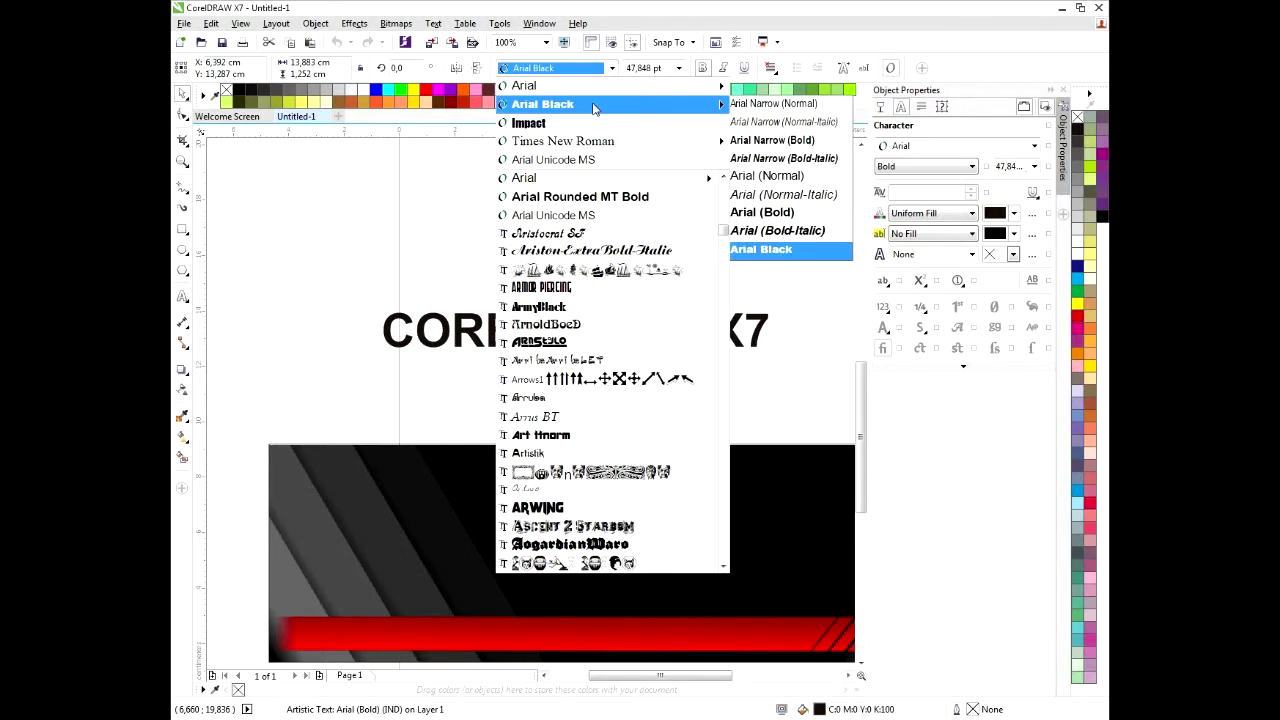
pyautogui.click(592, 106)
# Move the text onto the banner just above the red stripe, and shift the APP_Fireball bitmap up close beneath the banner
pyautogui.moveTo(625, 335)
pyautogui.mouseDown()
pyautogui.moveTo(604, 554)
pyautogui.moveTo(575, 545)
pyautogui.moveTo(558, 592)
pyautogui.mouseUp()
pyautogui.scroll(-2, 552, 540)
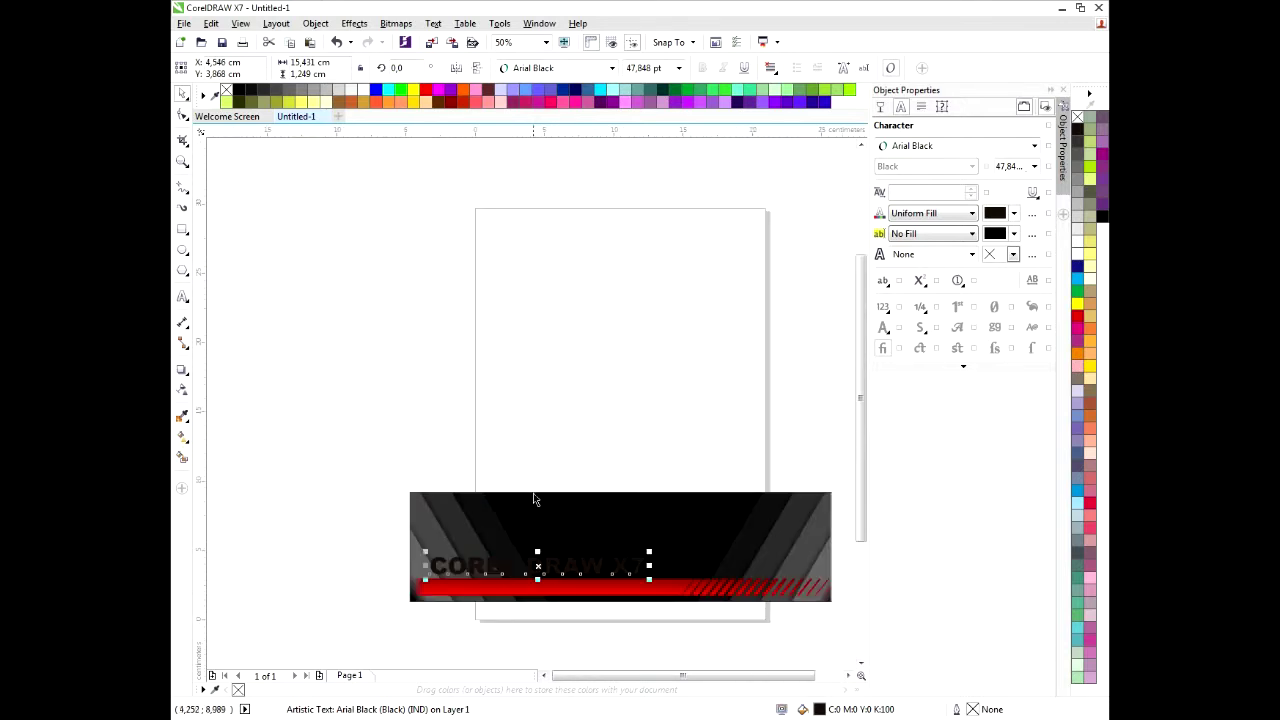
pyautogui.scroll(-1, 517, 496)
pyautogui.moveTo(572, 612); pyautogui.dragTo(569, 581)
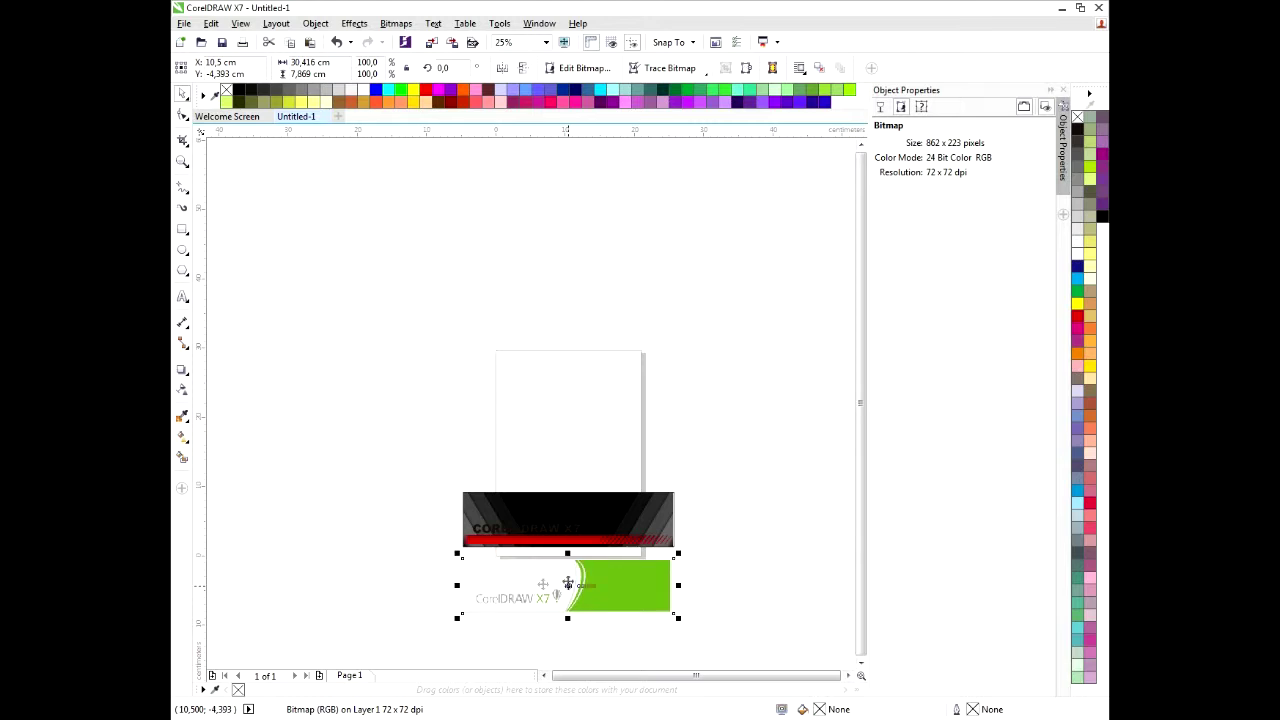
# Skew the "COREL DRAW X7" text horizontally by a small amount so its letters slant to the right
pyautogui.scroll(1, 569, 581)
pyautogui.scroll(1, 576, 472)
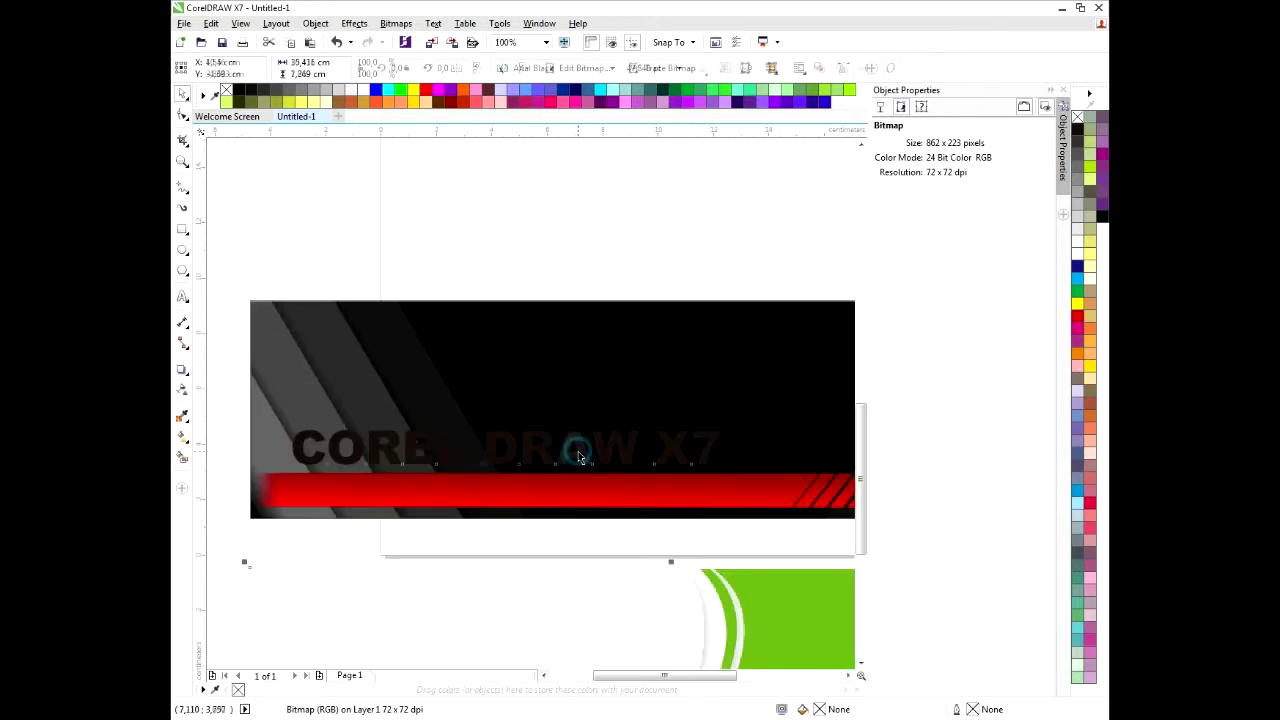
pyautogui.click(578, 452)
pyautogui.click(578, 452)
pyautogui.moveTo(506, 468); pyautogui.dragTo(495, 471)
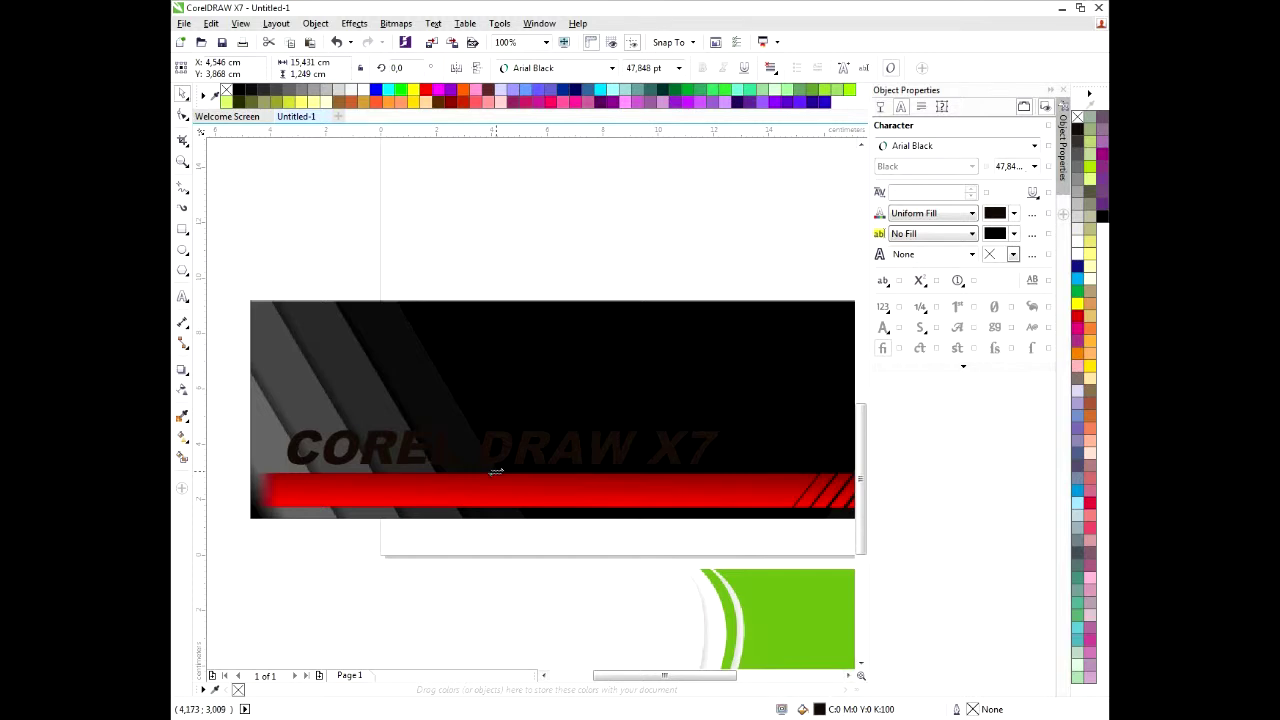
# Fill the "COREL DRAW X7" text on the banner with mid grey #808080
pyautogui.click(494, 222)
pyautogui.click(503, 443)
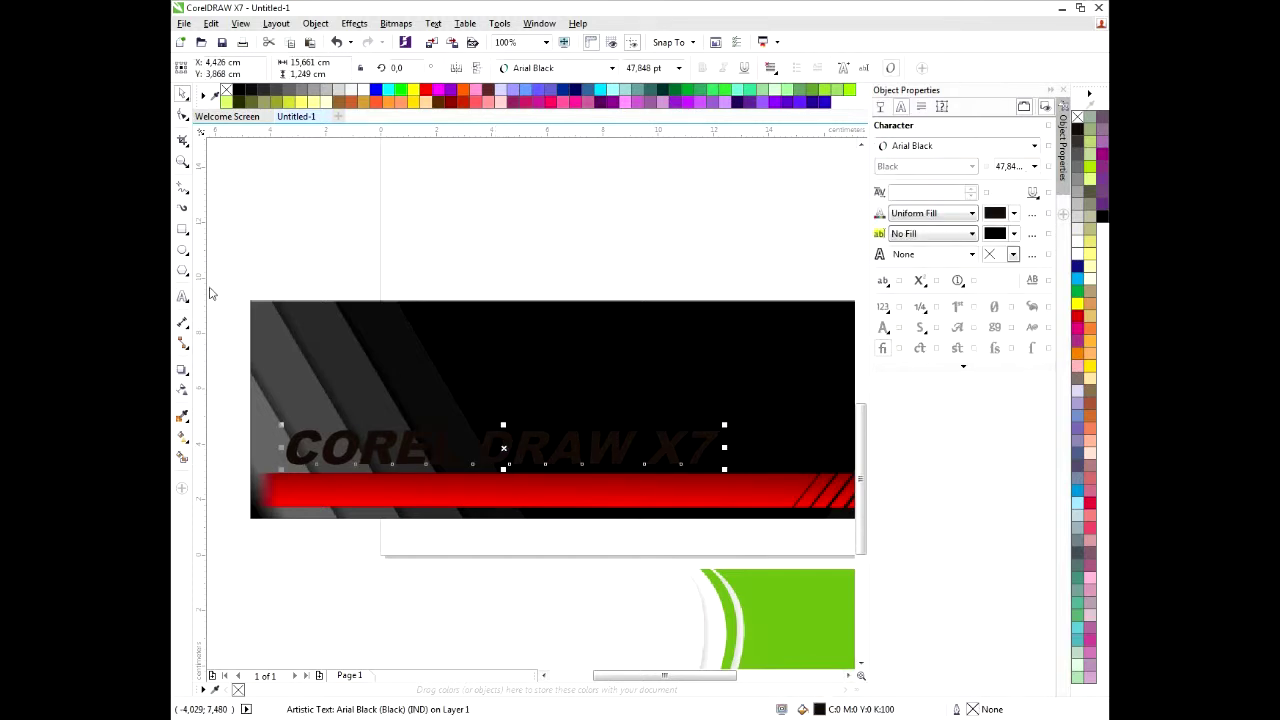
pyautogui.click(318, 90)
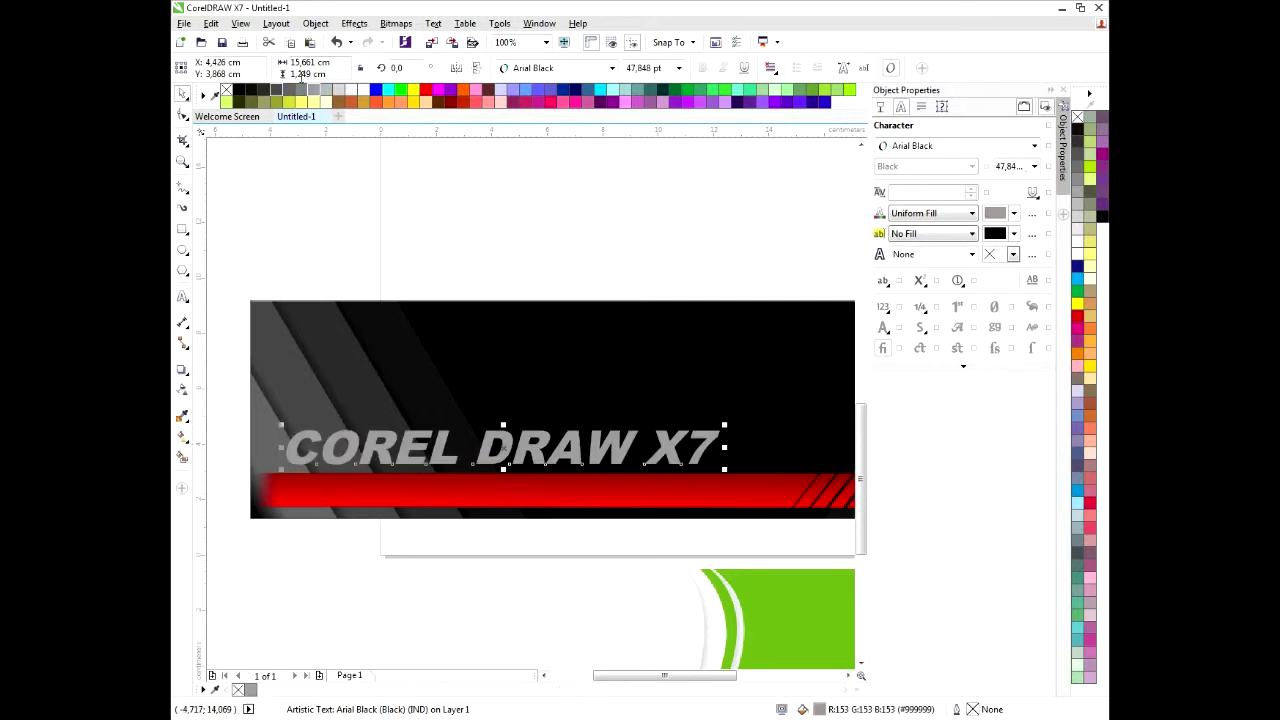
pyautogui.click(307, 90)
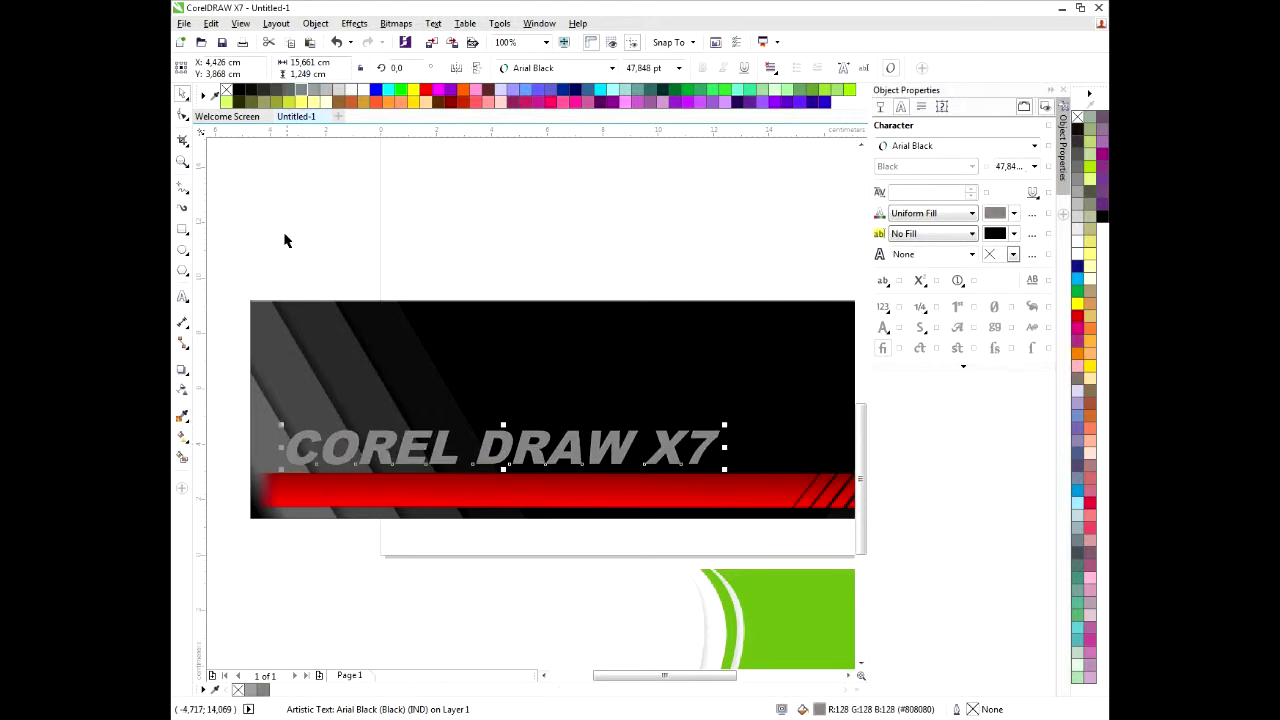
# Apply a vertical linear fountain fill to the text, running from grey at the top of the letters to white at the bottom
pyautogui.click(182, 436)
pyautogui.scroll(2, 443, 471)
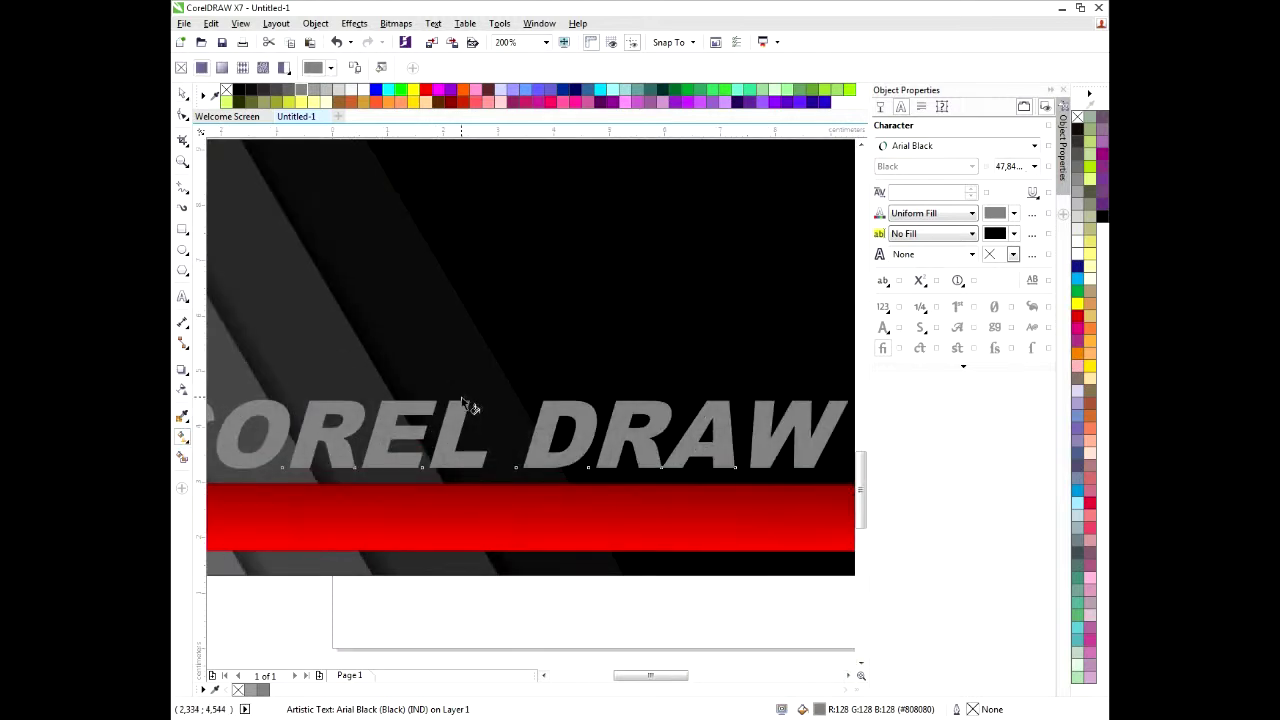
pyautogui.moveTo(458, 398); pyautogui.dragTo(457, 458)
pyautogui.scroll(-2, 478, 415)
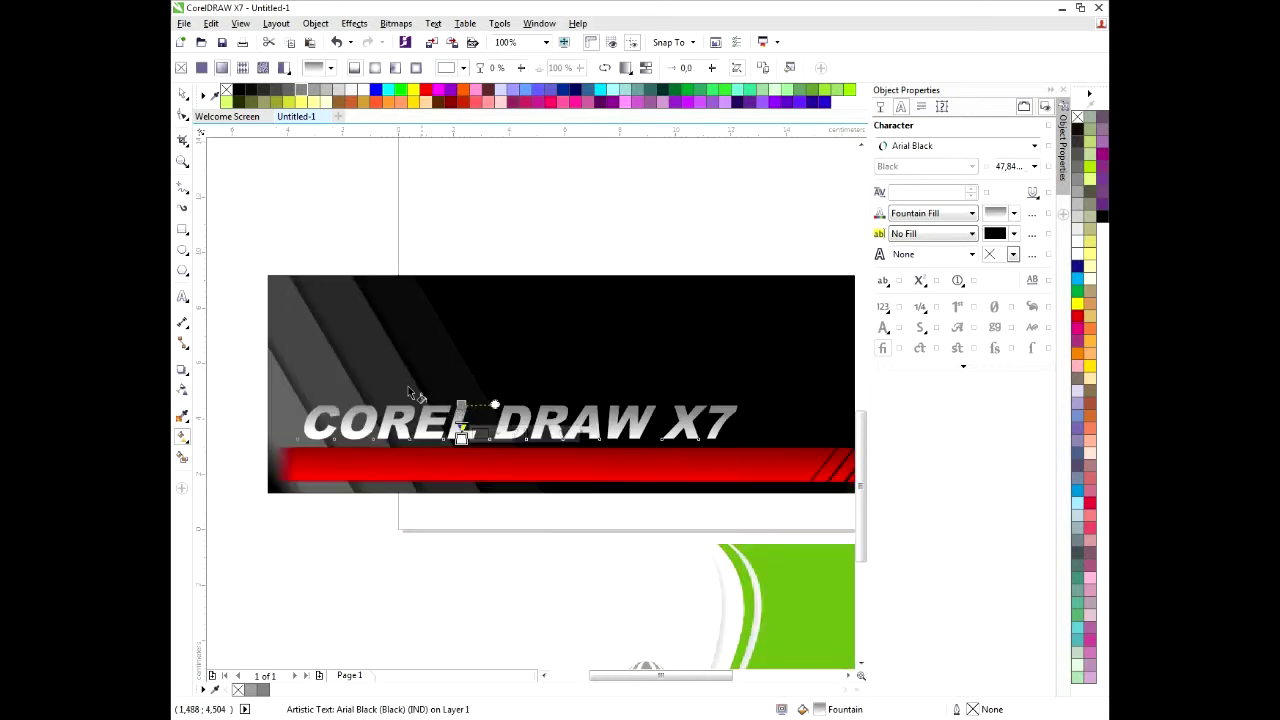
pyautogui.scroll(2, 299, 440)
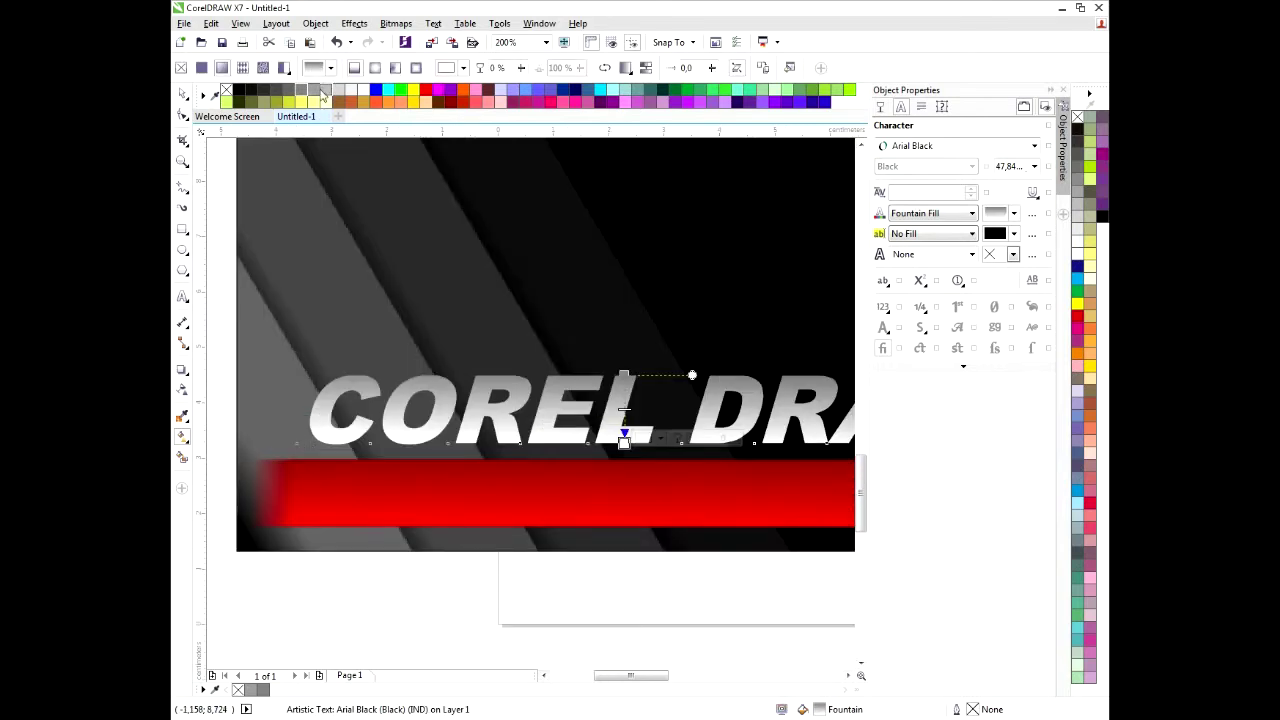
# Set the gradient's lower end to grey and add colour stops at about 17%, 44% and 68%, making the 44% stop white
pyautogui.moveTo(630, 452); pyautogui.dragTo(623, 420)
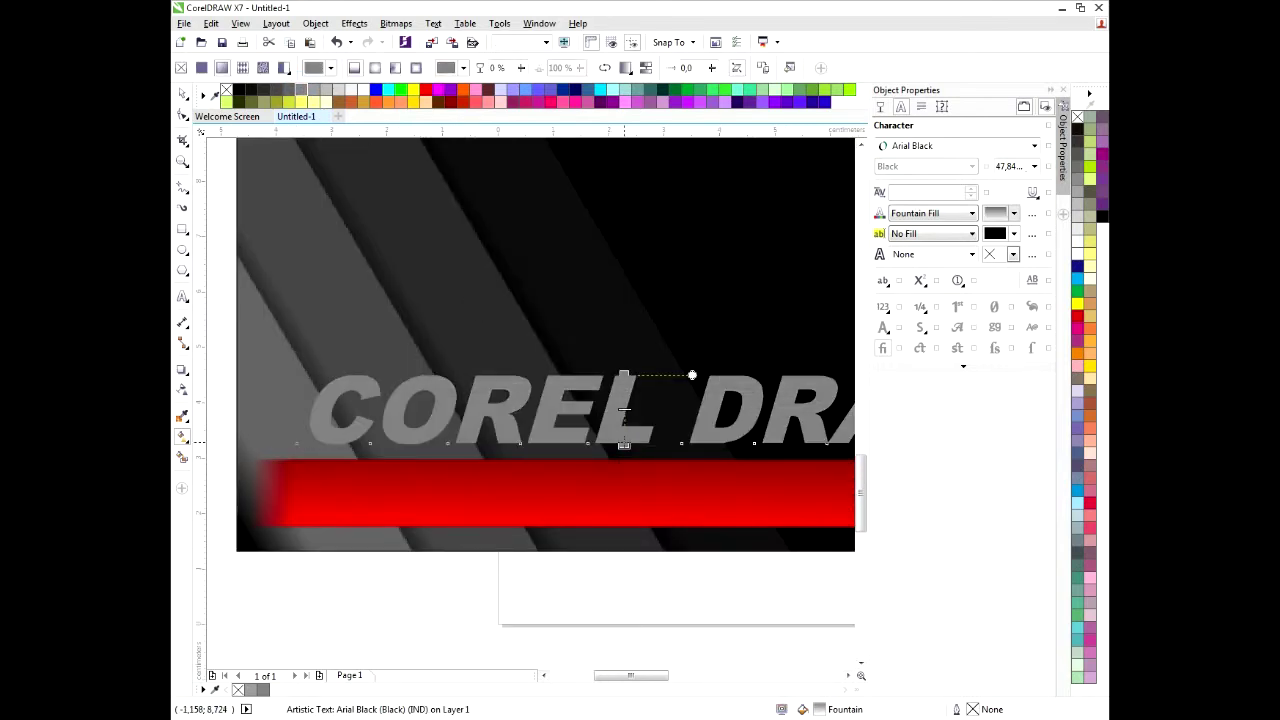
pyautogui.click(623, 384)
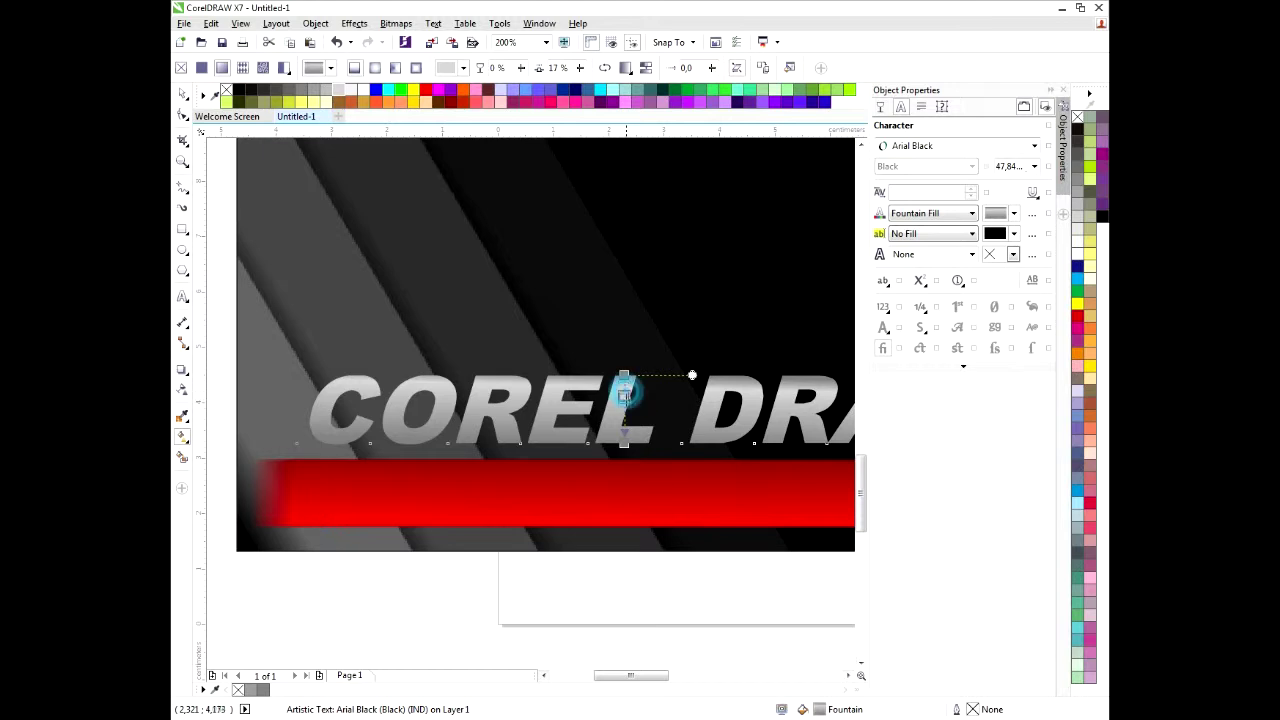
pyautogui.click(624, 399)
pyautogui.moveTo(624, 399)
pyautogui.mouseDown()
pyautogui.moveTo(624, 386)
pyautogui.moveTo(624, 420)
pyautogui.mouseUp()
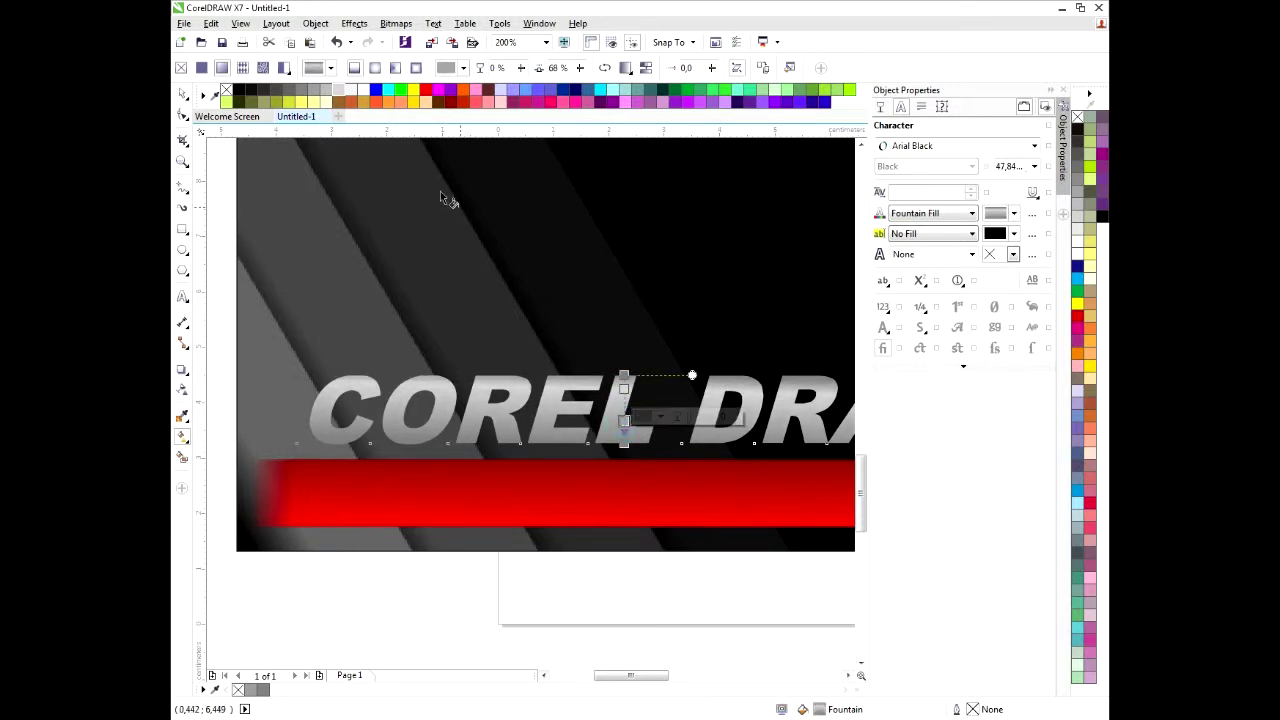
pyautogui.click(626, 424)
pyautogui.doubleClick(624, 405)
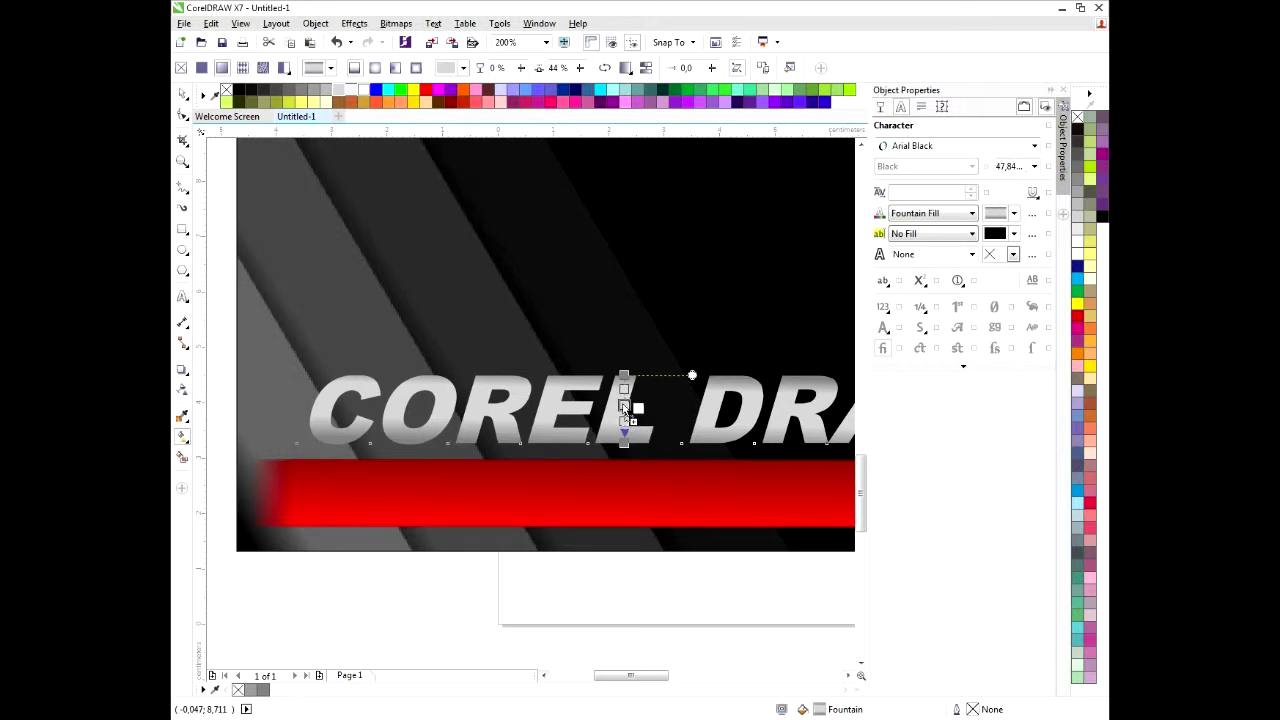
# Extend the lower end of the text's gradient slightly below the letters, keeping its direction vertical
pyautogui.scroll(-1, 626, 408)
pyautogui.scroll(1, 624, 400)
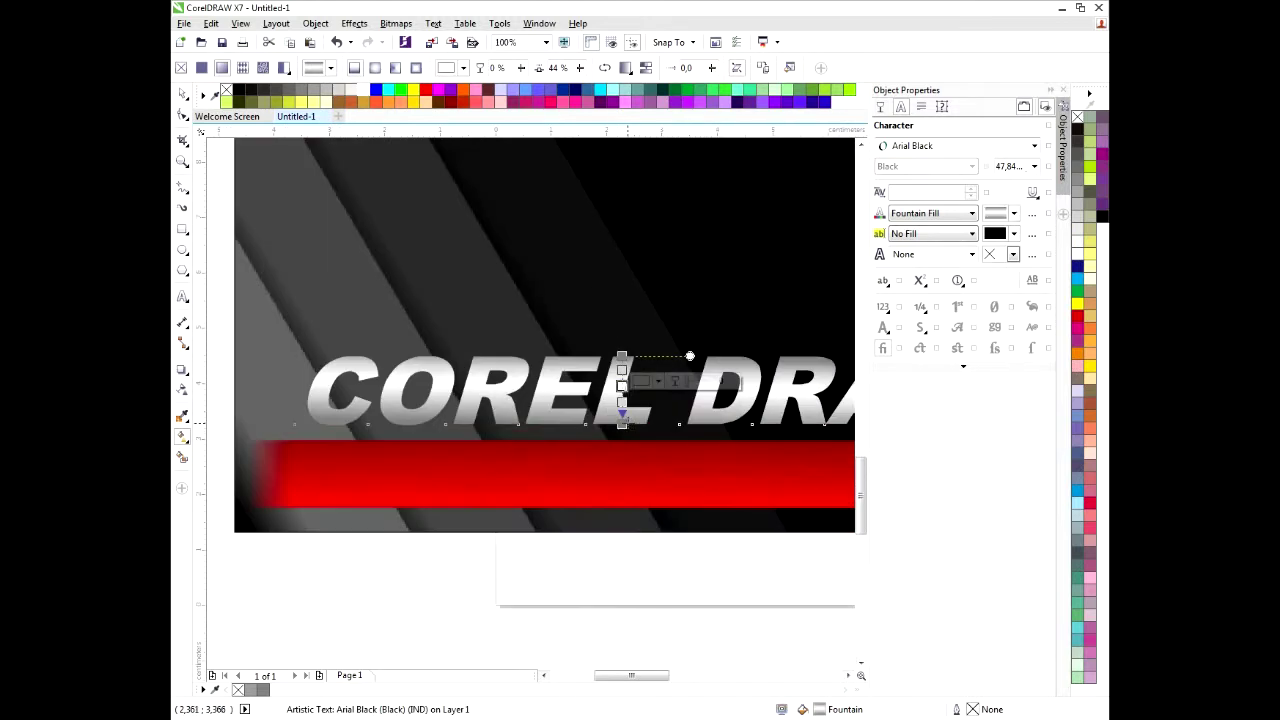
pyautogui.click(620, 428)
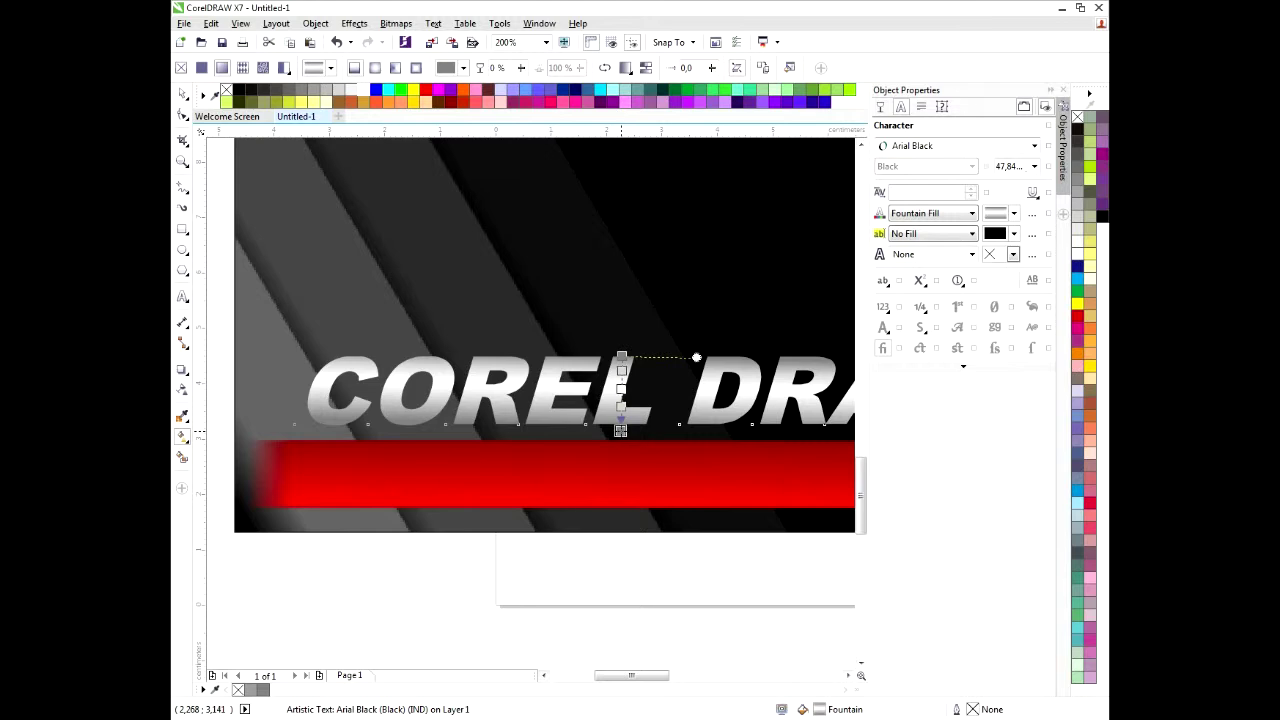
pyautogui.moveTo(623, 430)
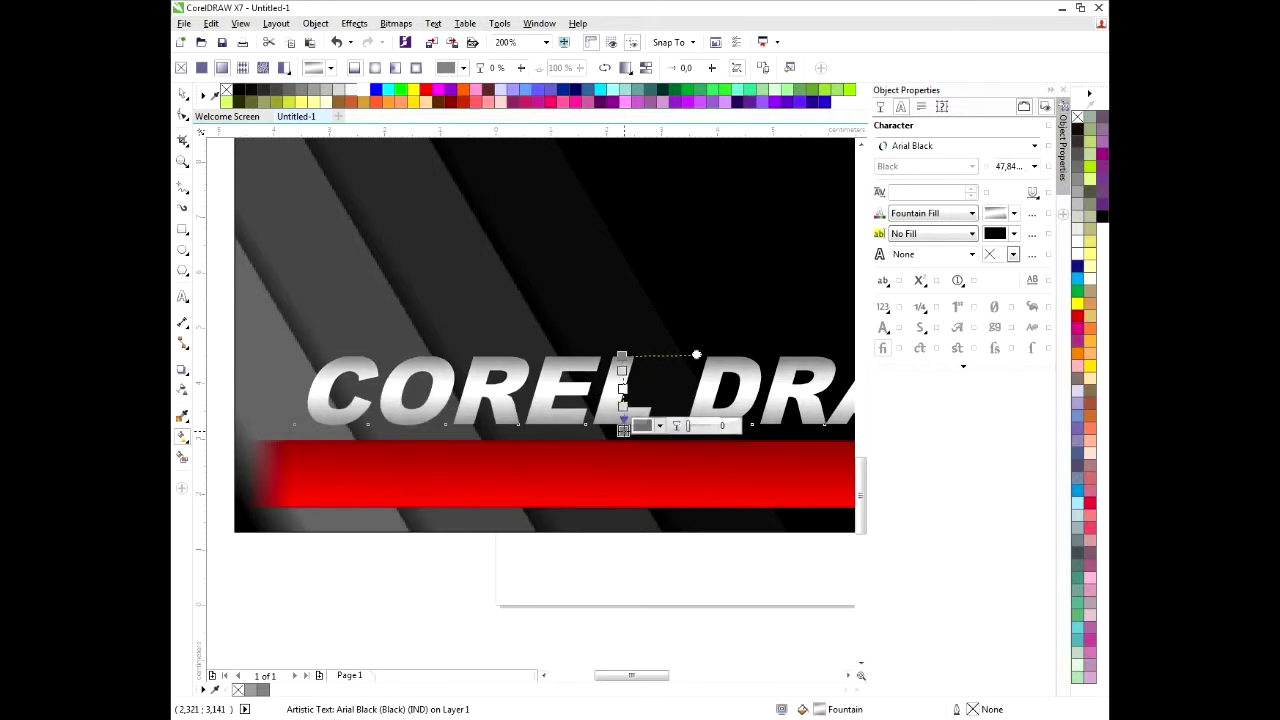
pyautogui.scroll(-1, 623, 430)
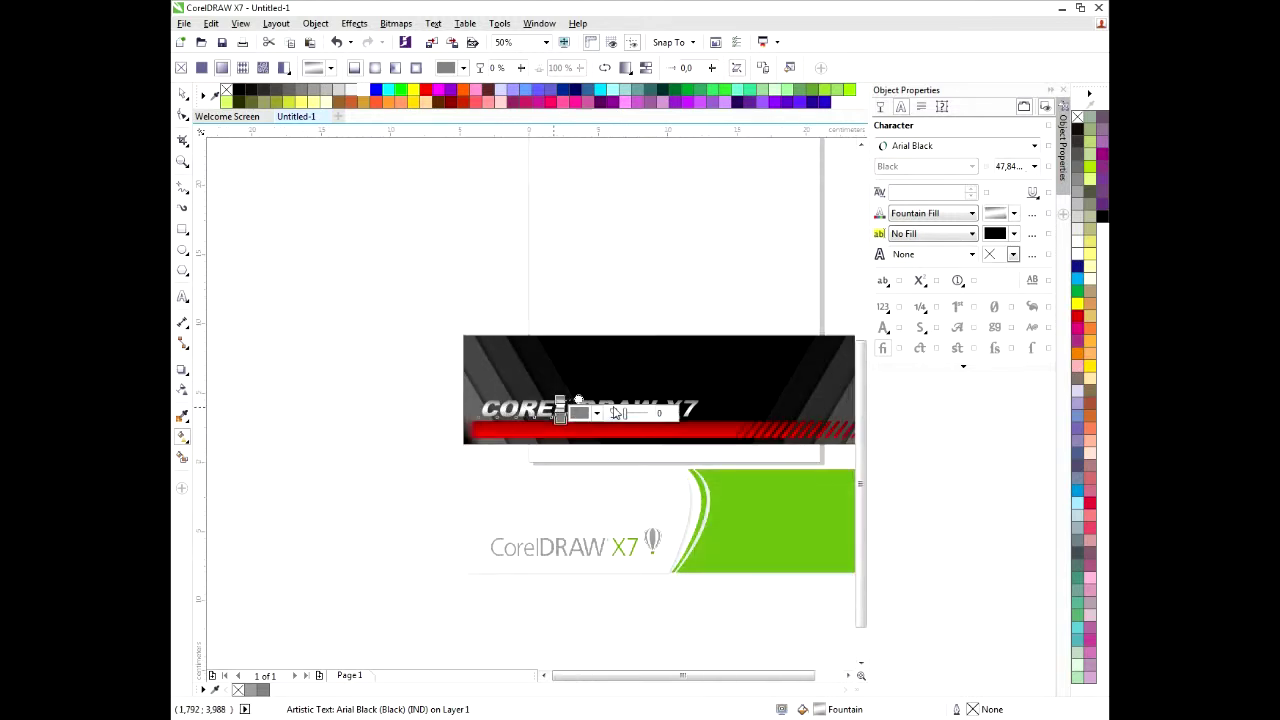
# Enlarge the "COREL DRAW X7" text to about 16.3 cm wide and stretch it upward to about 1.5 cm high
pyautogui.click(183, 94)
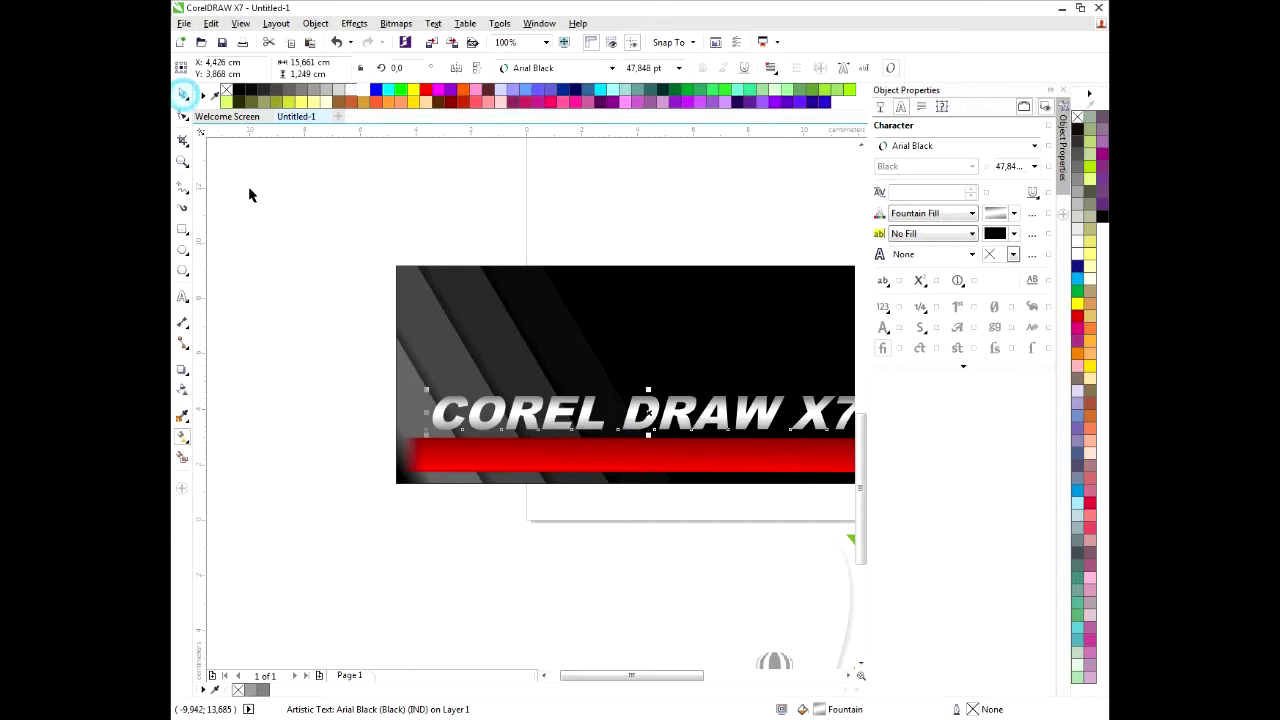
pyautogui.click(276, 272)
pyautogui.scroll(-1, 279, 305)
pyautogui.click(388, 356)
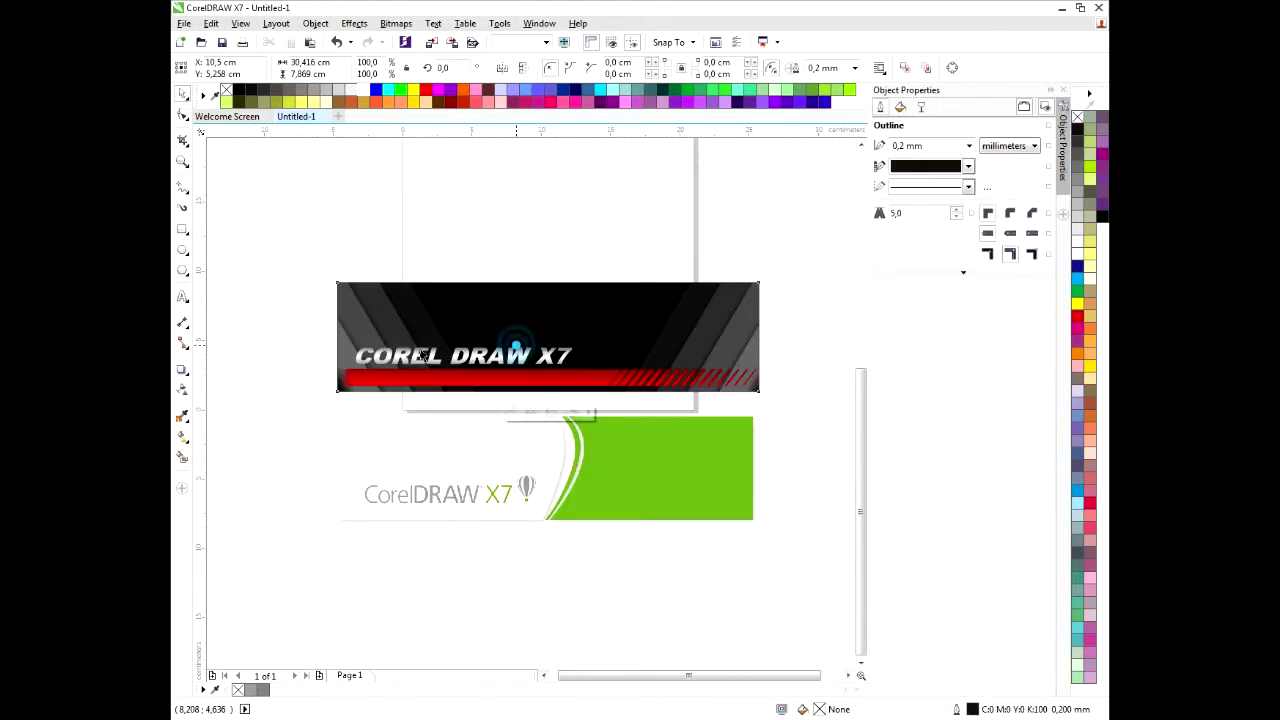
pyautogui.click(388, 356)
pyautogui.scroll(1, 388, 356)
pyautogui.moveTo(765, 336); pyautogui.dragTo(775, 334)
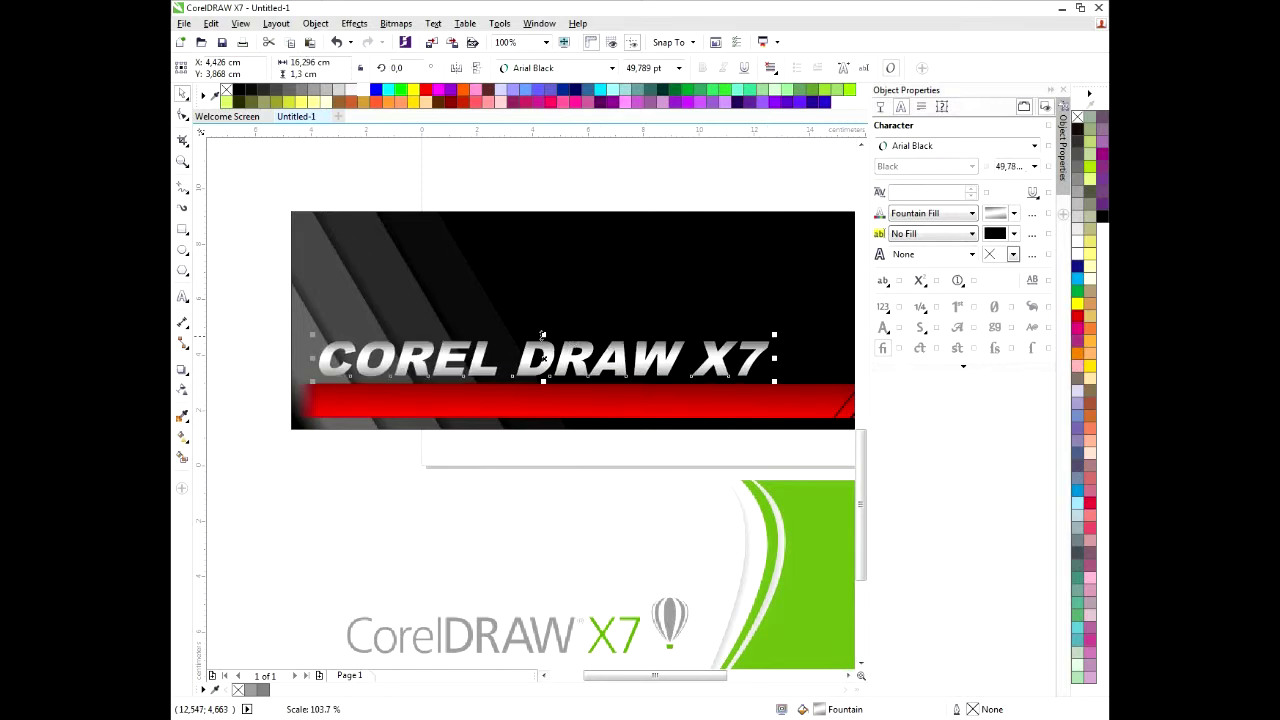
pyautogui.moveTo(542, 335); pyautogui.dragTo(543, 329)
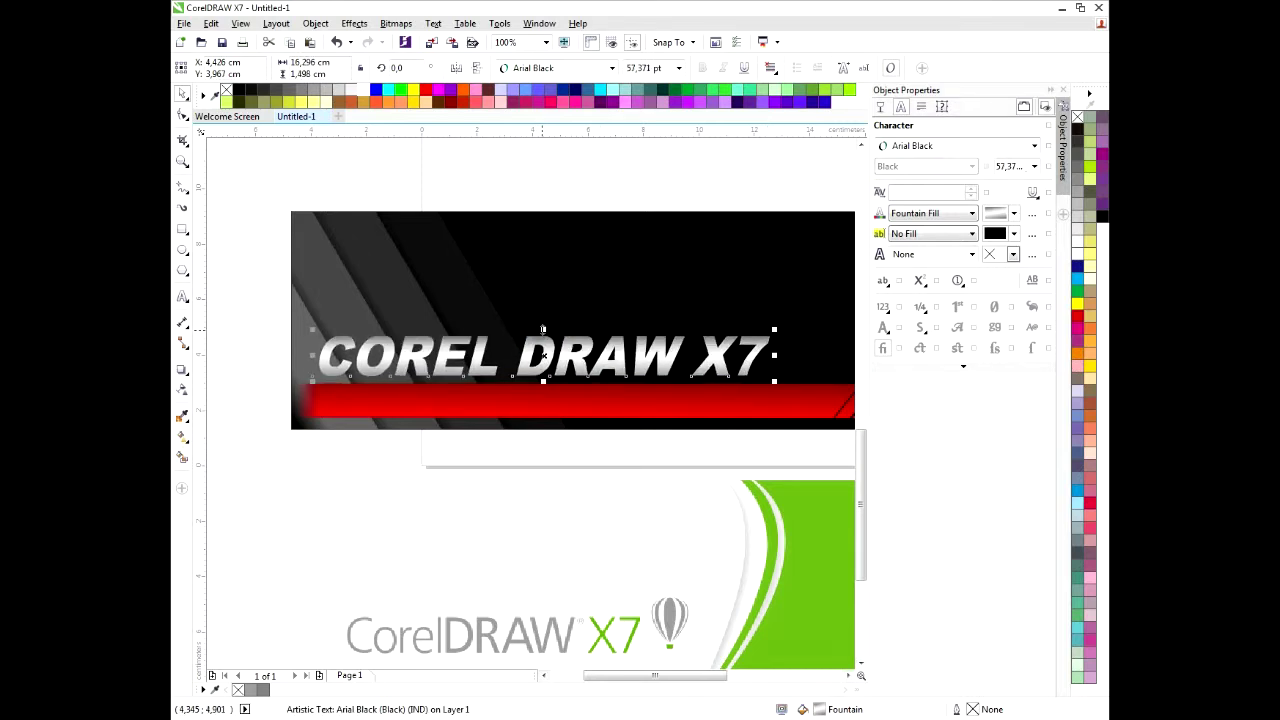
# Shift the enlarged text slightly left so it lines up with the start of the red stripe
pyautogui.click(461, 440)
pyautogui.click(577, 355)
pyautogui.moveTo(577, 355); pyautogui.dragTo(572, 355)
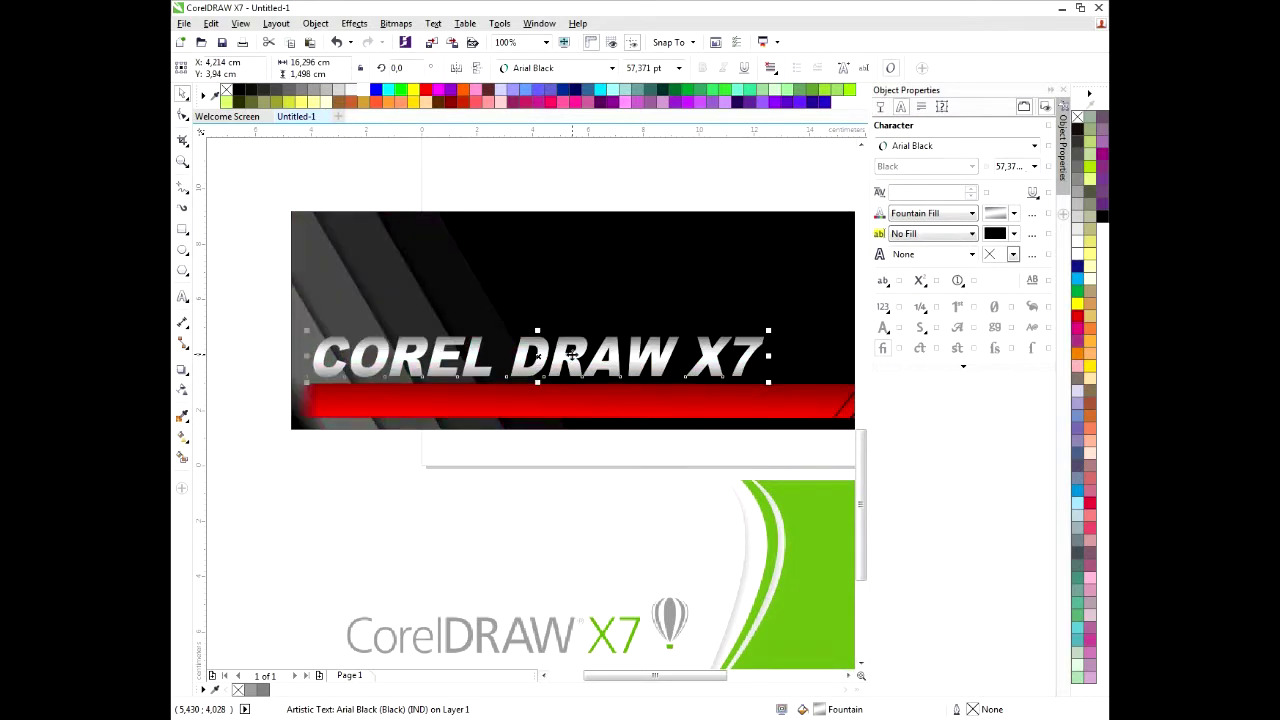
# Add a one-step outside contour to the text with an offset of about 0.115 cm
pyautogui.click(190, 378)
pyautogui.click(210, 384)
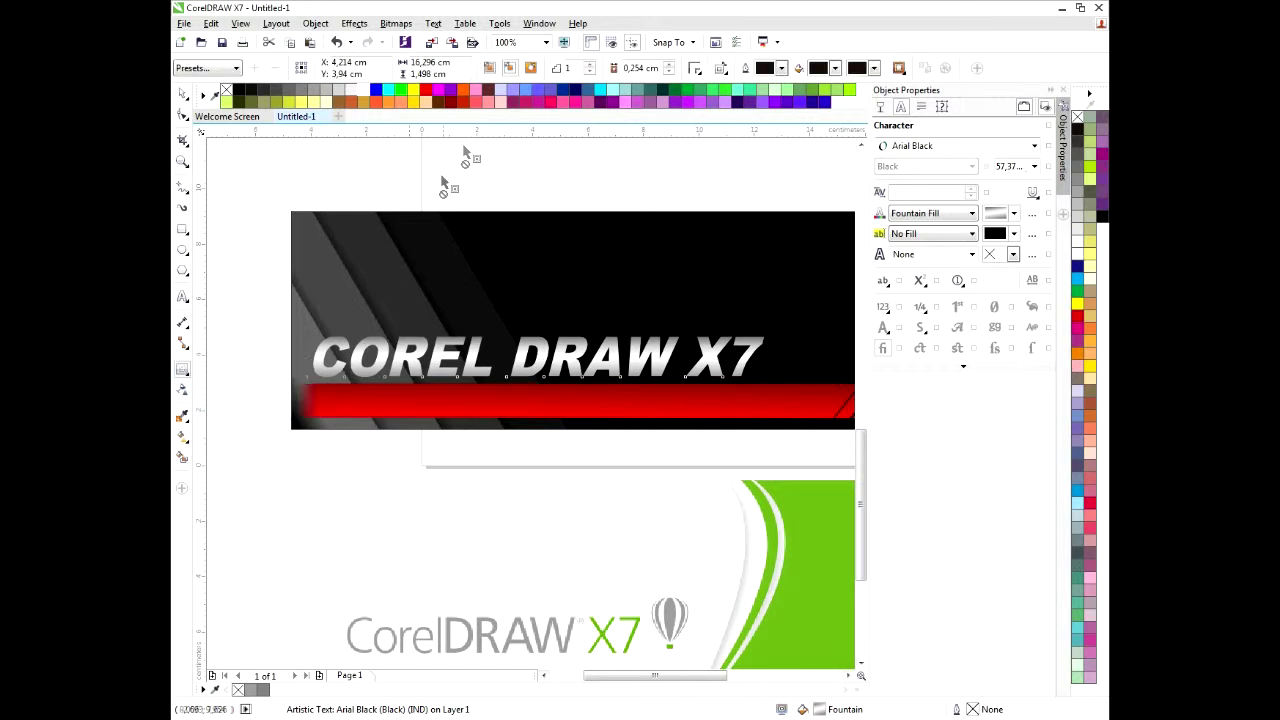
pyautogui.click(530, 67)
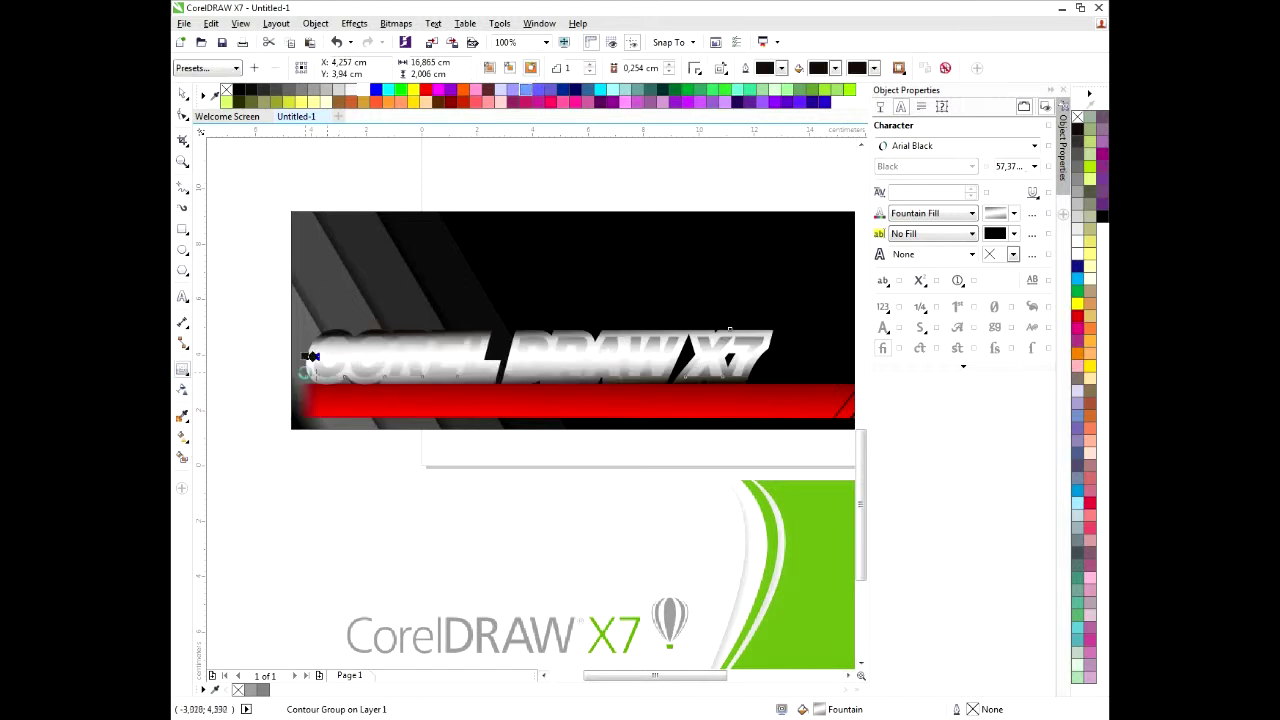
pyautogui.scroll(3, 305, 376)
pyautogui.moveTo(309, 306)
pyautogui.mouseDown()
pyautogui.moveTo(323, 320)
pyautogui.moveTo(322, 309)
pyautogui.mouseUp()
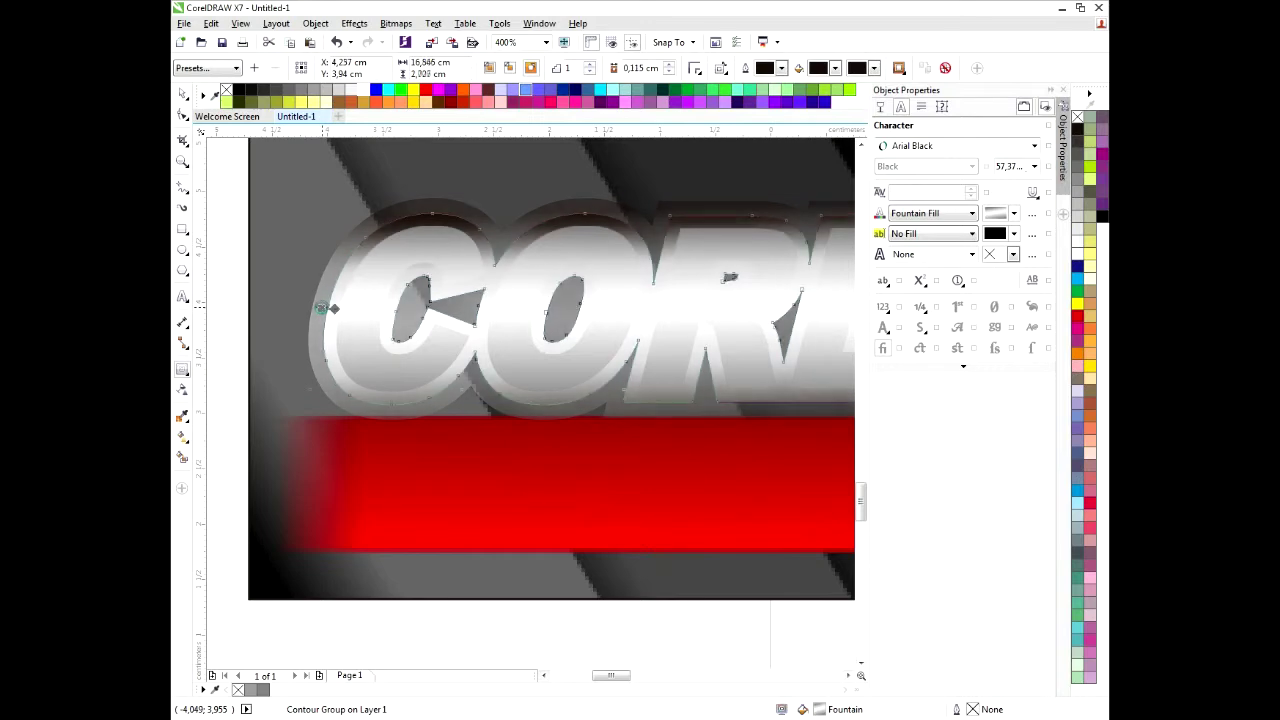
# Break the contour group apart so the contour is separate from the "COREL DRAW X7" text
pyautogui.rightClick(448, 385)
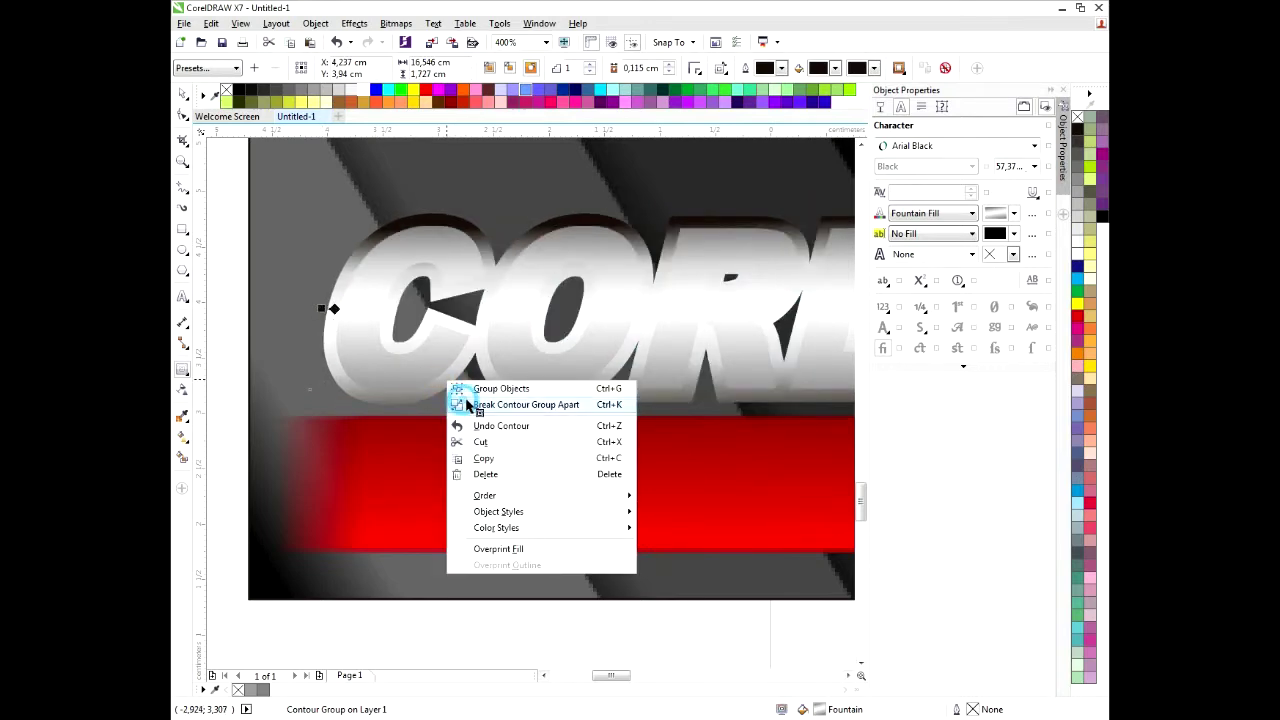
pyautogui.click(468, 404)
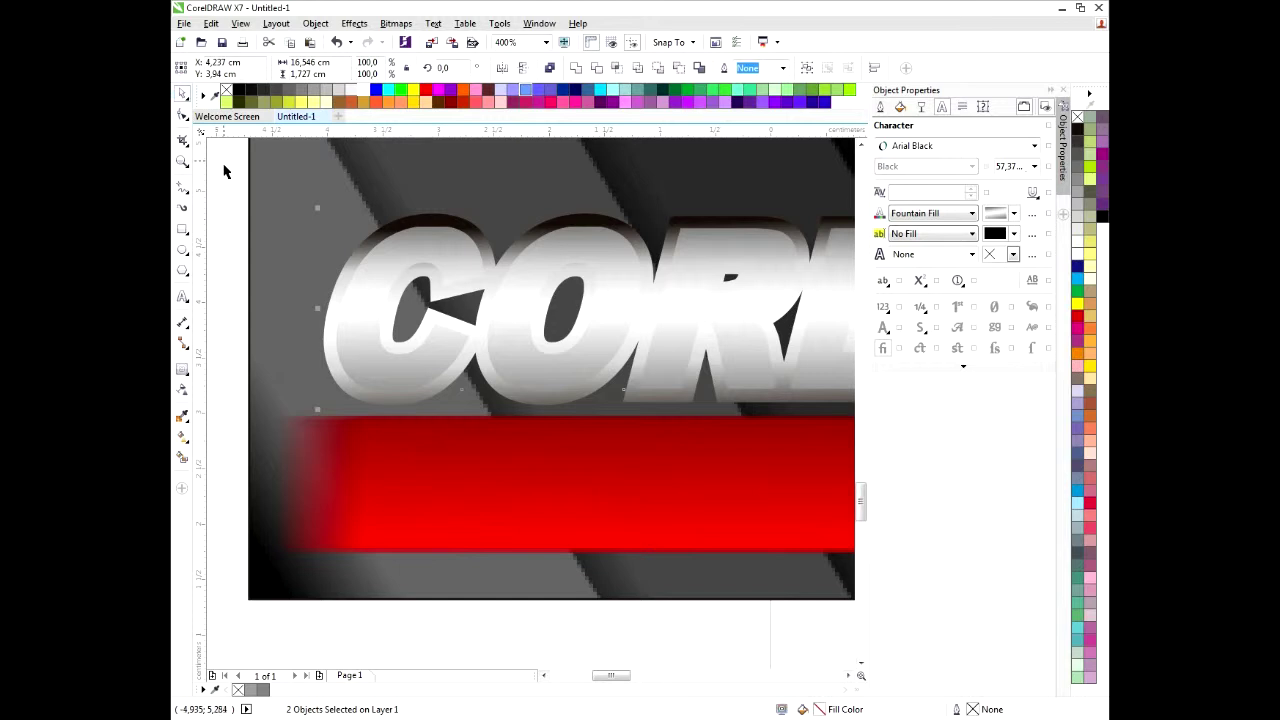
pyautogui.press('Tab')
pyautogui.click(351, 390)
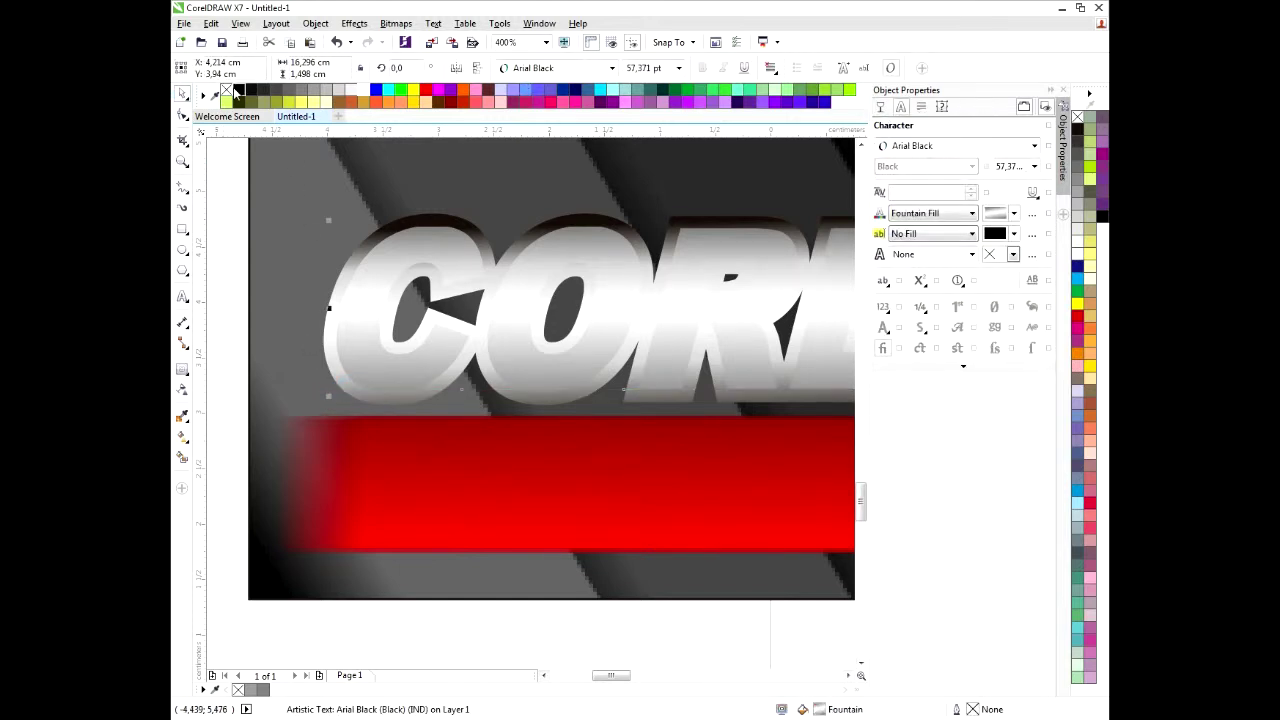
# Fill the separated contour curve behind the text with black, keeping it in its original position
pyautogui.hotkey('ctrl', 'k')
pyautogui.rightClick(385, 400)
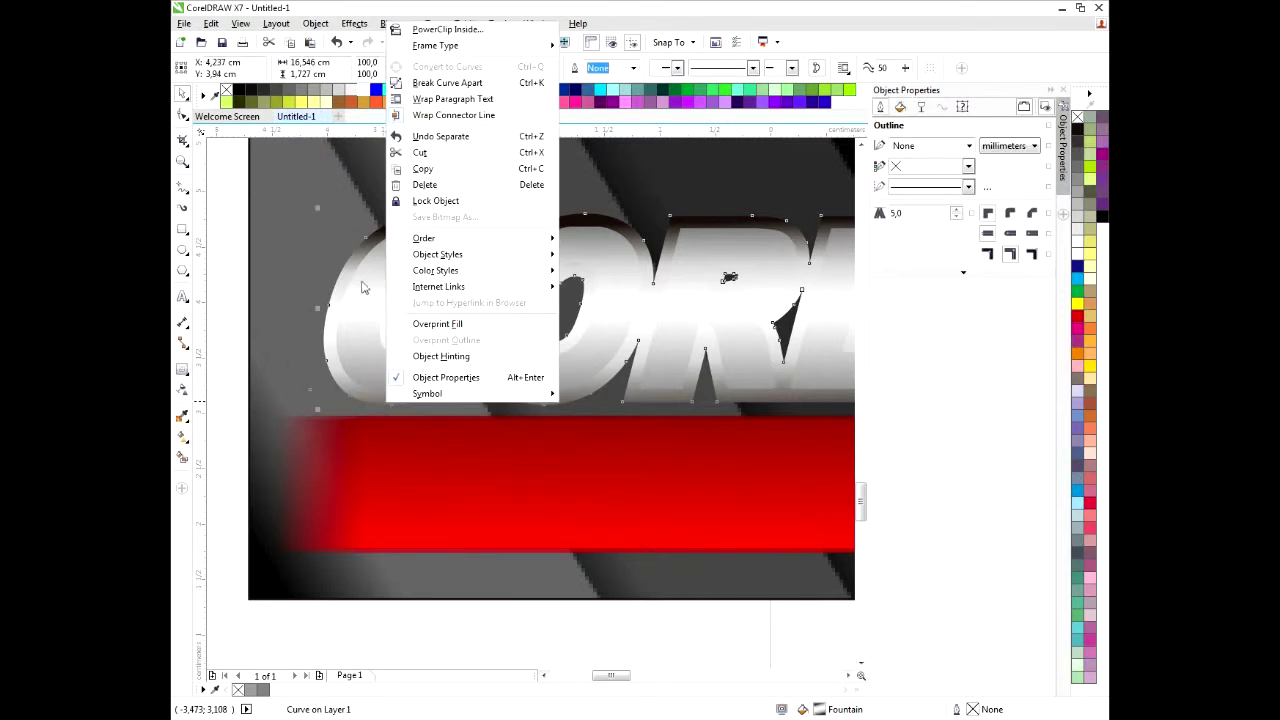
pyautogui.click(238, 215)
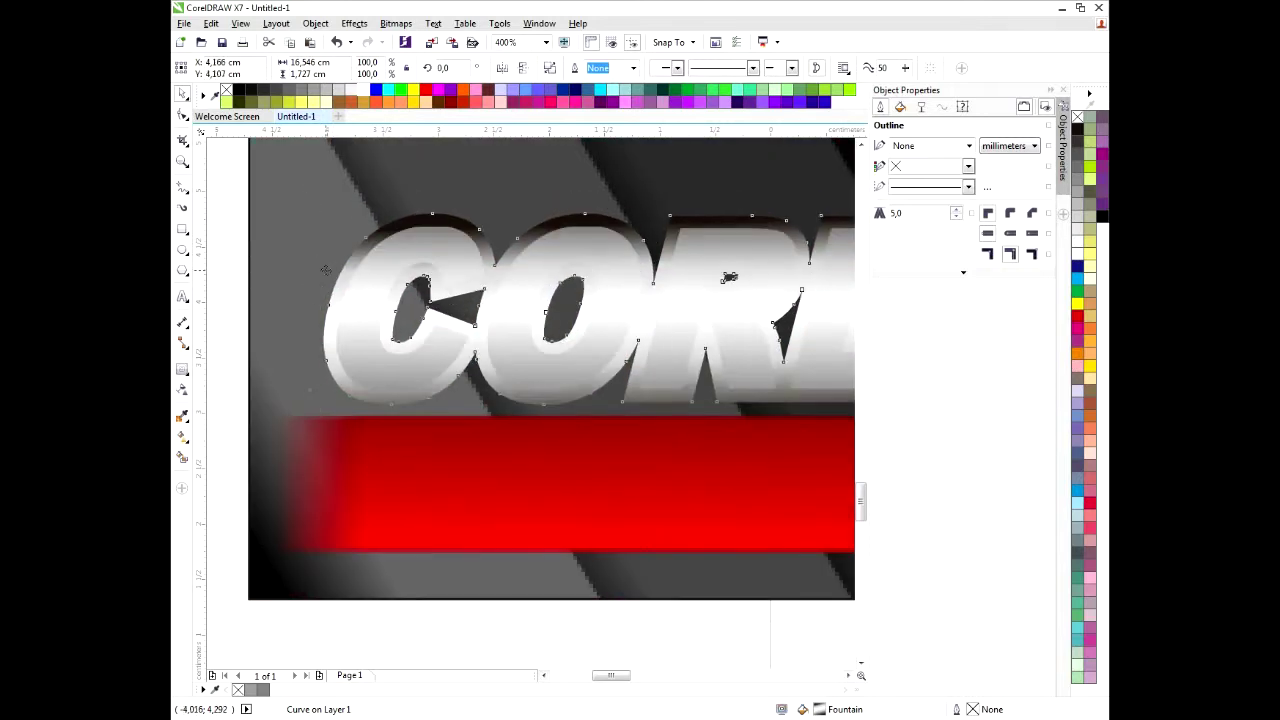
pyautogui.moveTo(466, 360); pyautogui.dragTo(485, 261)
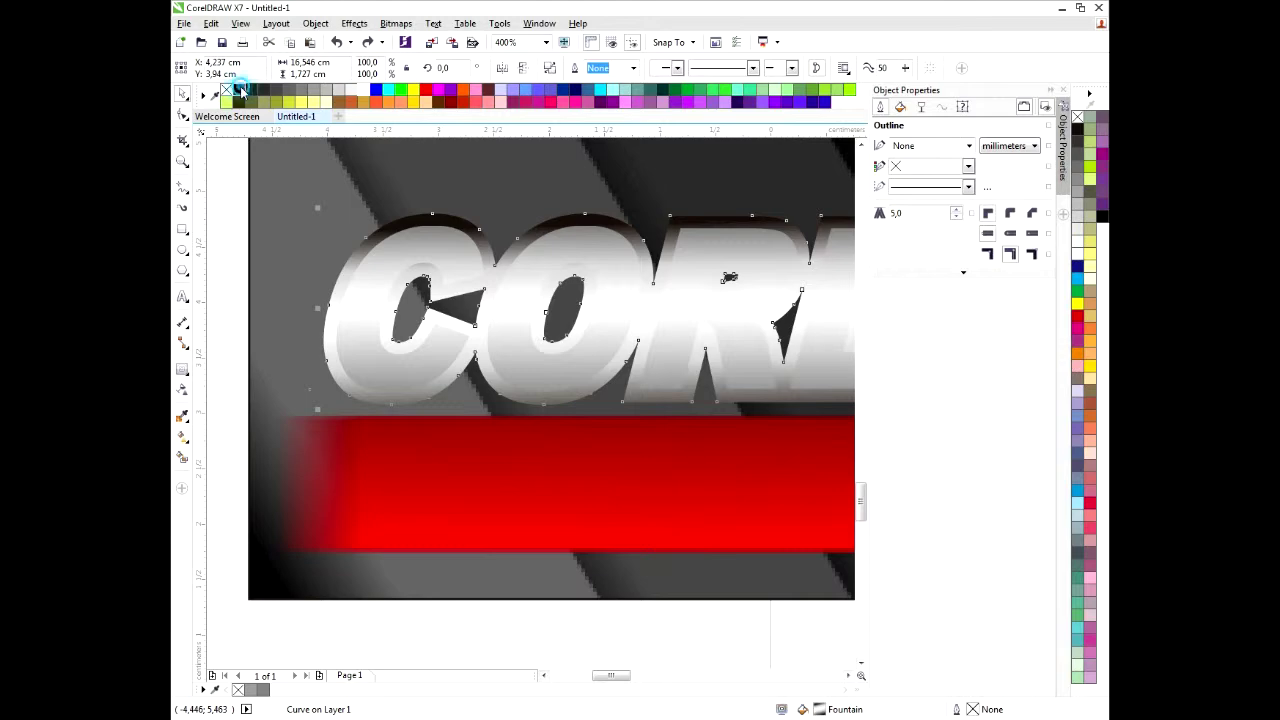
pyautogui.hotkey('ctrl', 'z')
pyautogui.scroll(-3, 399, 326)
pyautogui.click(392, 425)
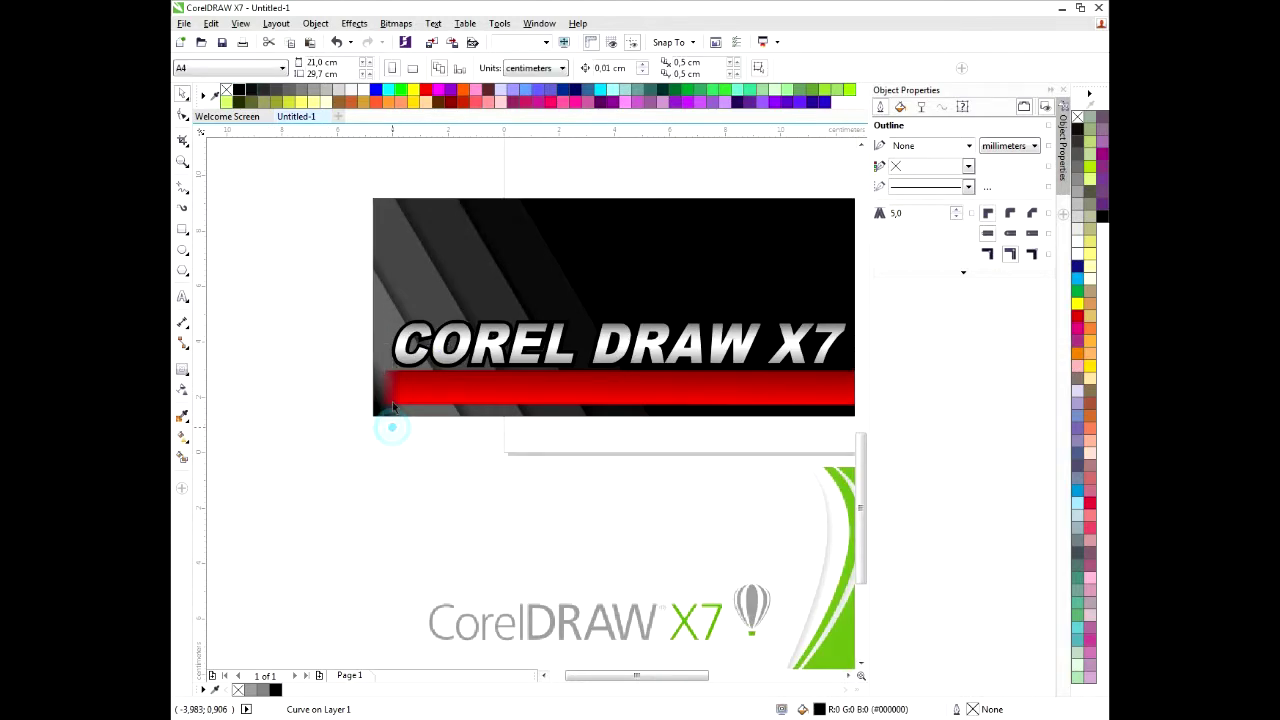
# Add a one-step outside contour to the black curve and set the contour's fill colour to white
pyautogui.scroll(2, 392, 425)
pyautogui.click(406, 372)
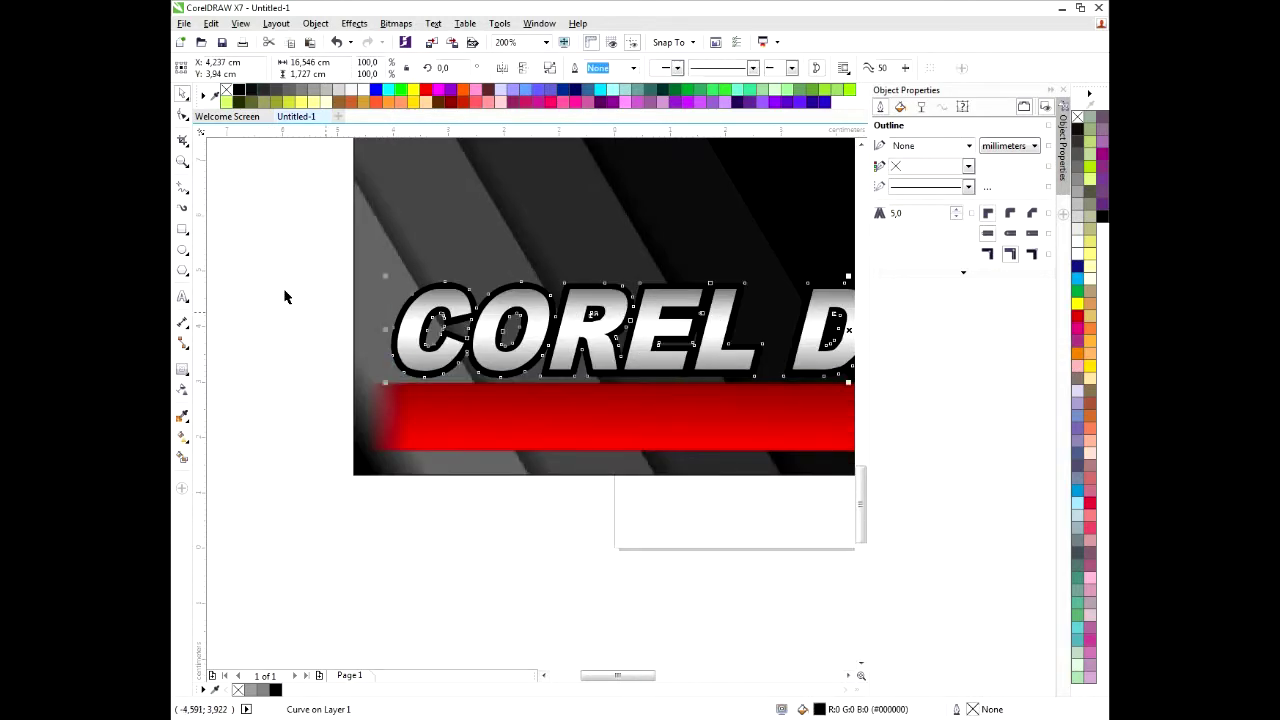
pyautogui.click(183, 371)
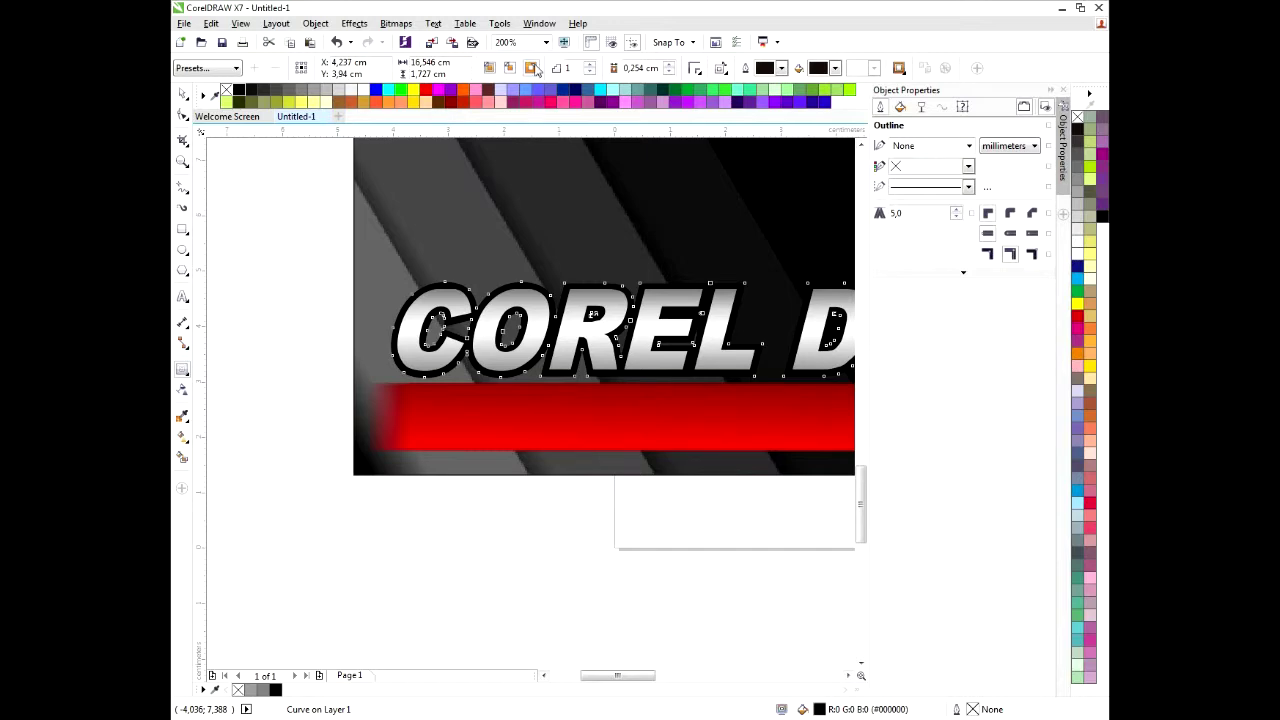
pyautogui.click(532, 67)
pyautogui.click(835, 67)
pyautogui.click(866, 104)
# Adjust the white contour's offset to about 0.13 cm around the black curve
pyautogui.scroll(5, 360, 352)
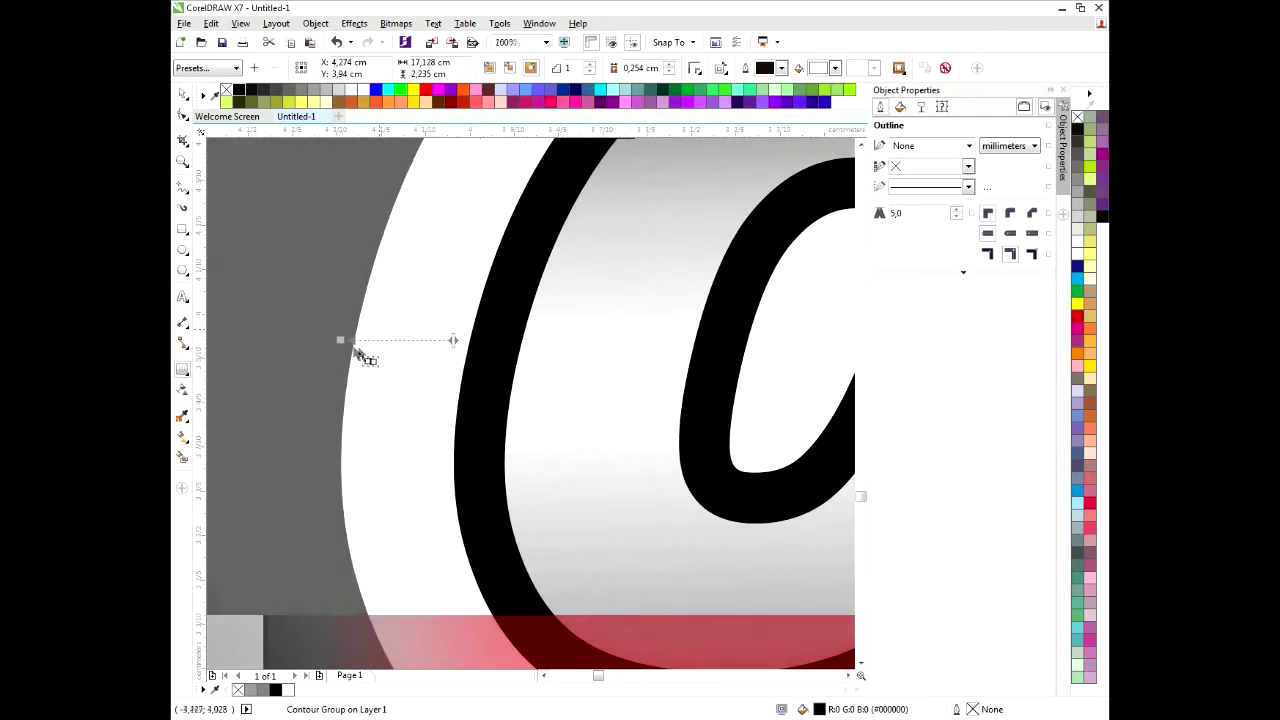
pyautogui.moveTo(343, 341); pyautogui.dragTo(428, 343)
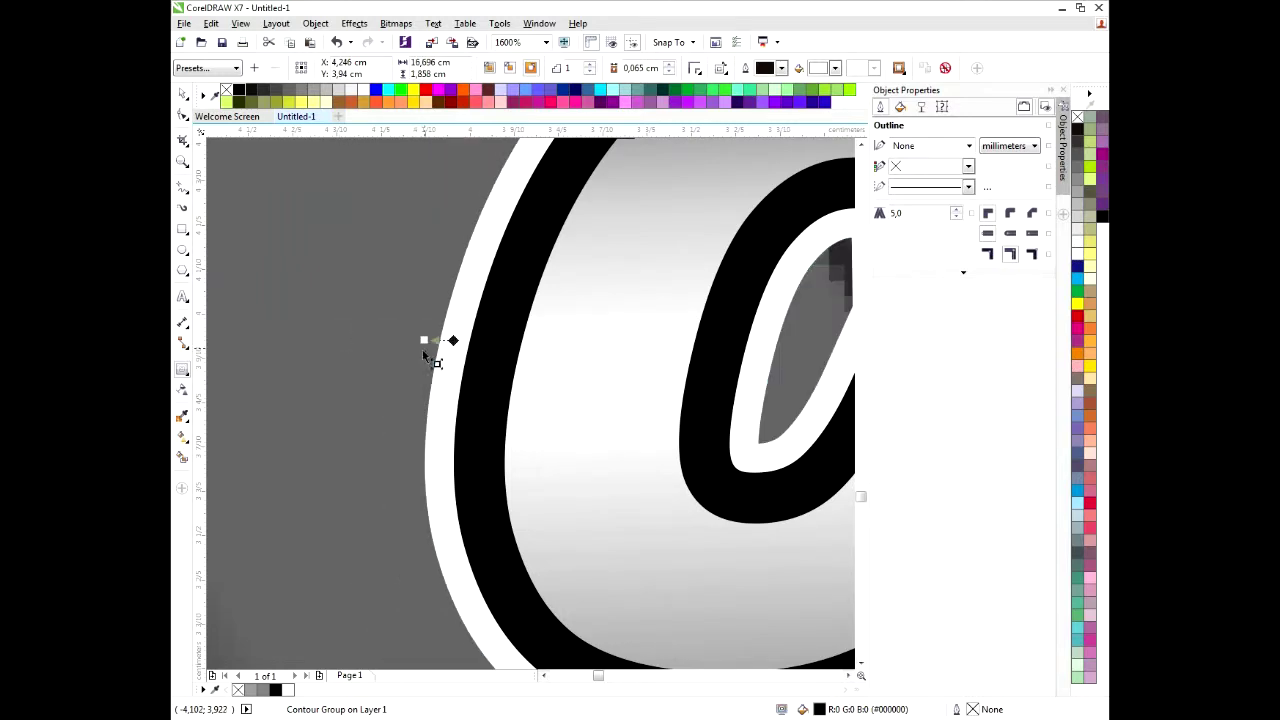
pyautogui.scroll(-5, 410, 355)
pyautogui.scroll(5, 420, 350)
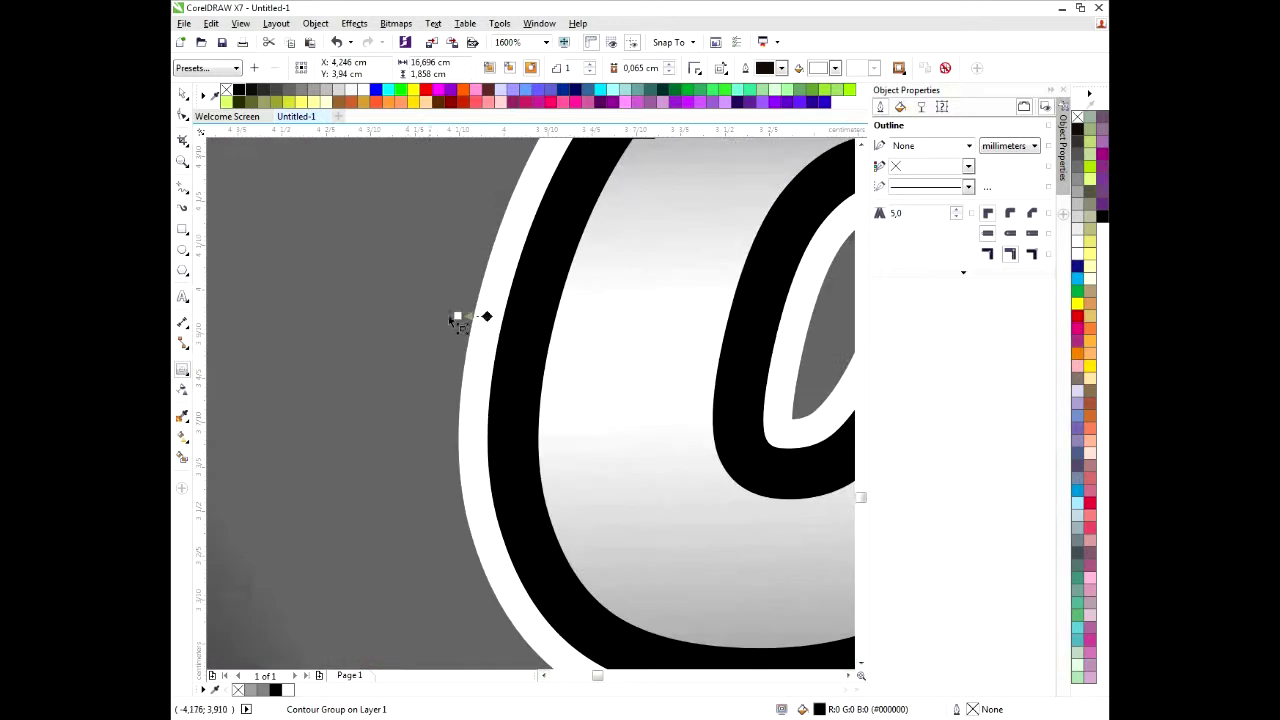
pyautogui.moveTo(457, 316); pyautogui.dragTo(429, 317)
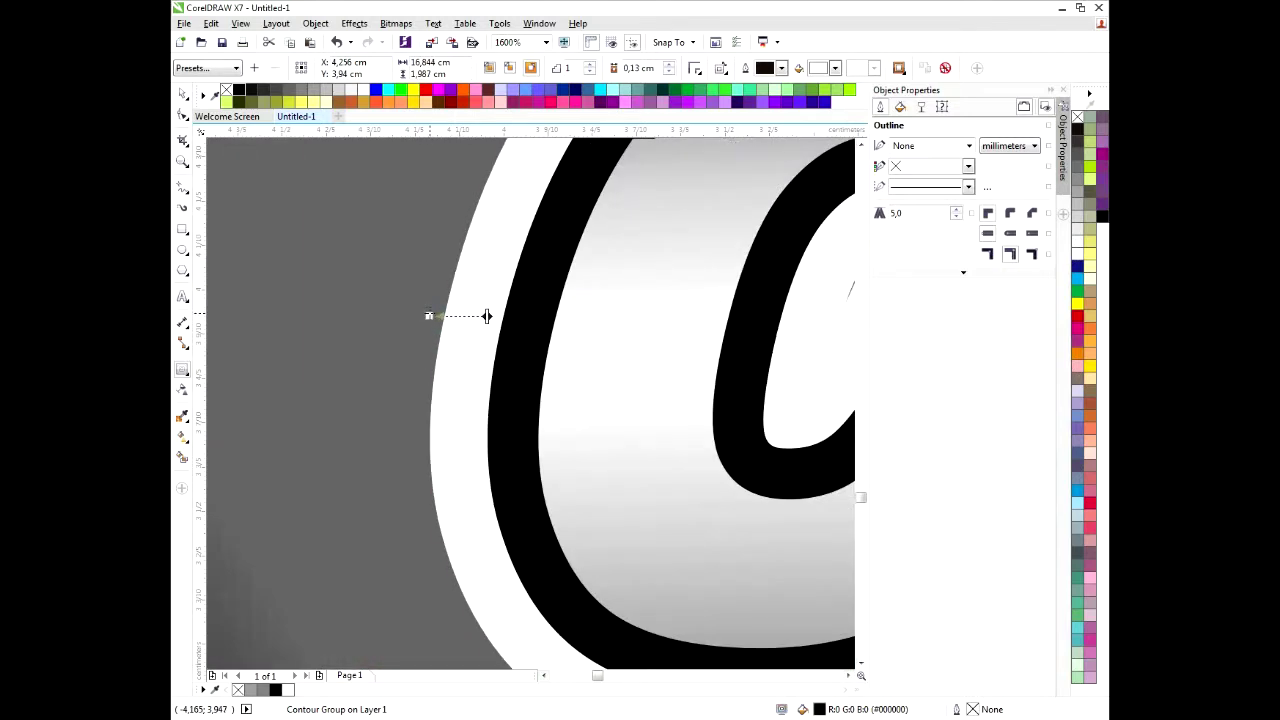
# Narrow the white contour around the title text to an offset of about 0.077 cm
pyautogui.scroll(-5, 433, 317)
pyautogui.scroll(5, 433, 317)
pyautogui.moveTo(430, 315); pyautogui.dragTo(466, 317)
pyautogui.scroll(-3, 393, 336)
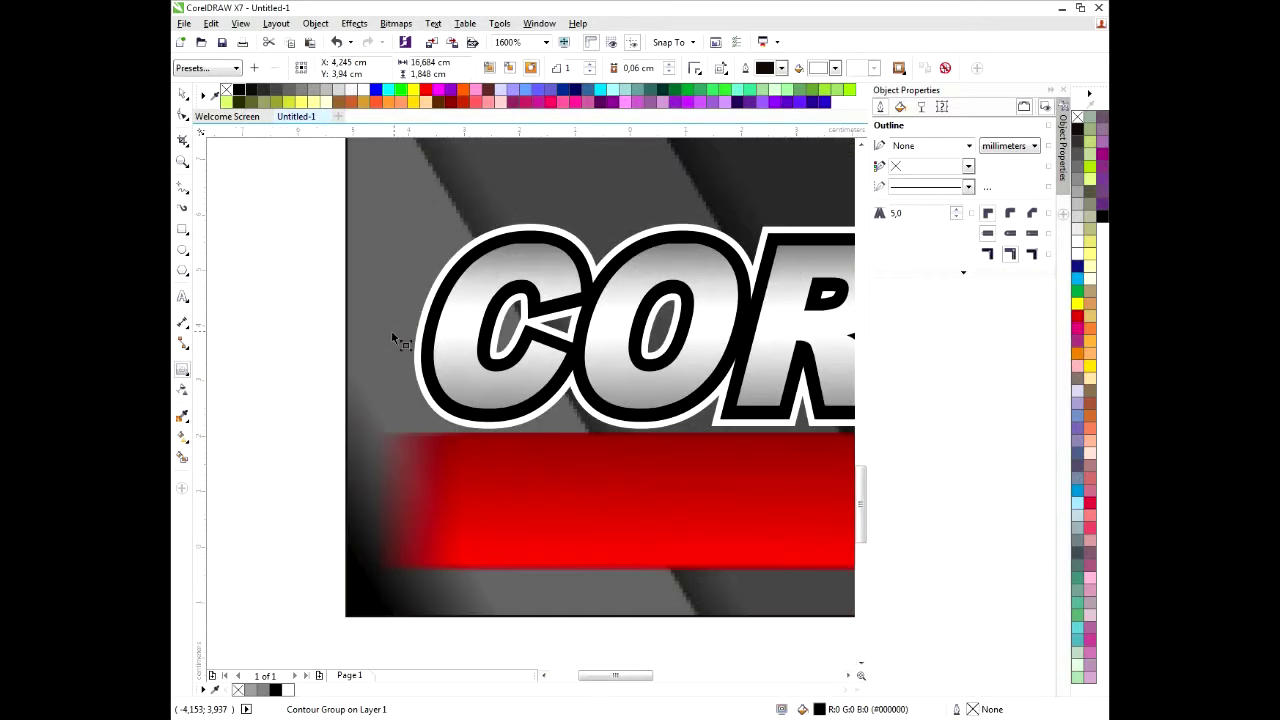
pyautogui.scroll(-4, 391, 330)
pyautogui.scroll(4, 395, 335)
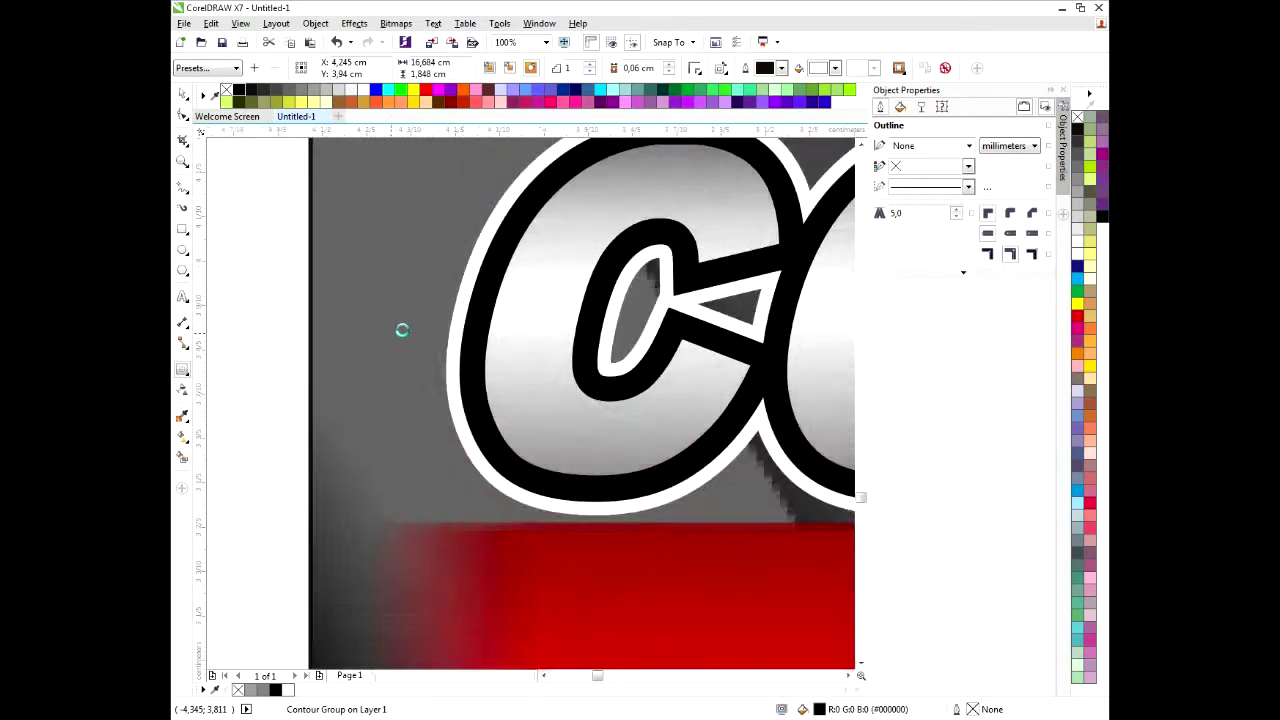
pyautogui.moveTo(500, 287); pyautogui.dragTo(492, 285)
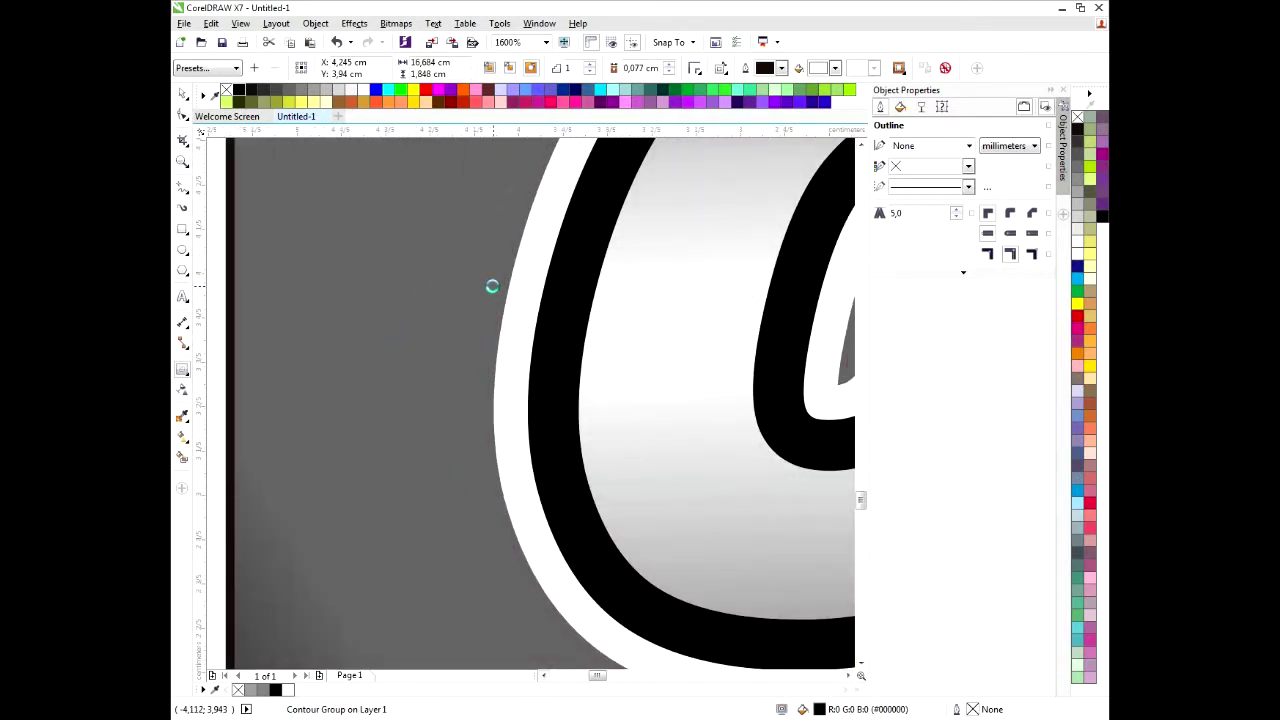
pyautogui.scroll(-4, 442, 322)
# Group the title text with its black and white contours and move the group slightly up above the red bar
pyautogui.click(179, 93)
pyautogui.scroll(-2, 326, 308)
pyautogui.scroll(2, 329, 297)
pyautogui.moveTo(339, 279); pyautogui.dragTo(697, 358)
pyautogui.scroll(-1, 350, 280)
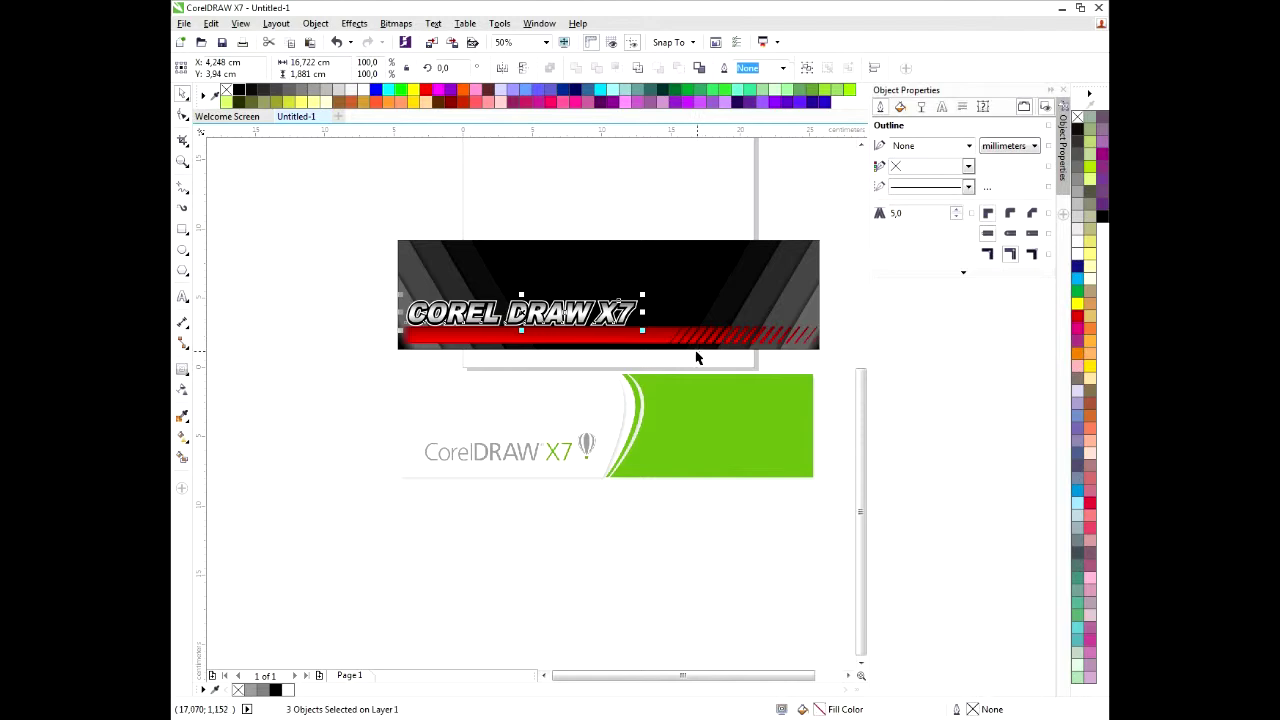
pyautogui.hotkey('ctrl', 'g')
pyautogui.scroll(2, 550, 313)
pyautogui.moveTo(540, 296); pyautogui.dragTo(536, 291)
pyautogui.scroll(-1, 535, 295)
pyautogui.click(290, 405)
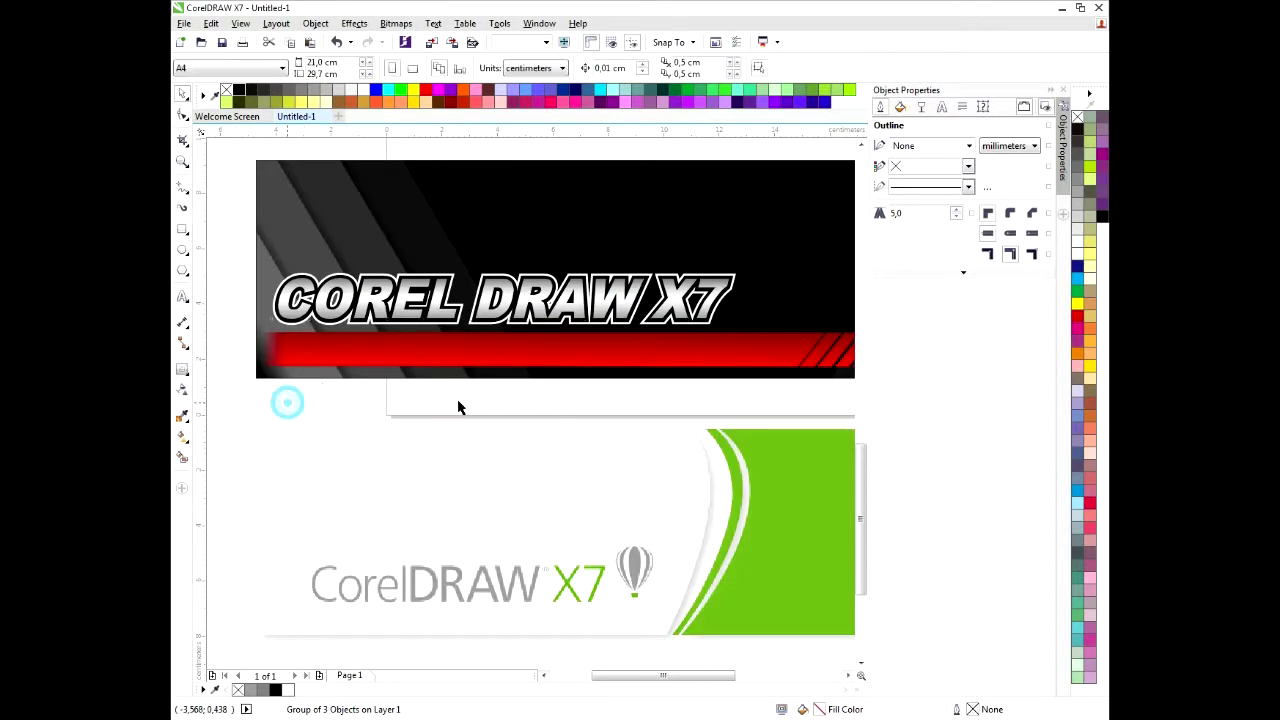
pyautogui.scroll(-1, 608, 378)
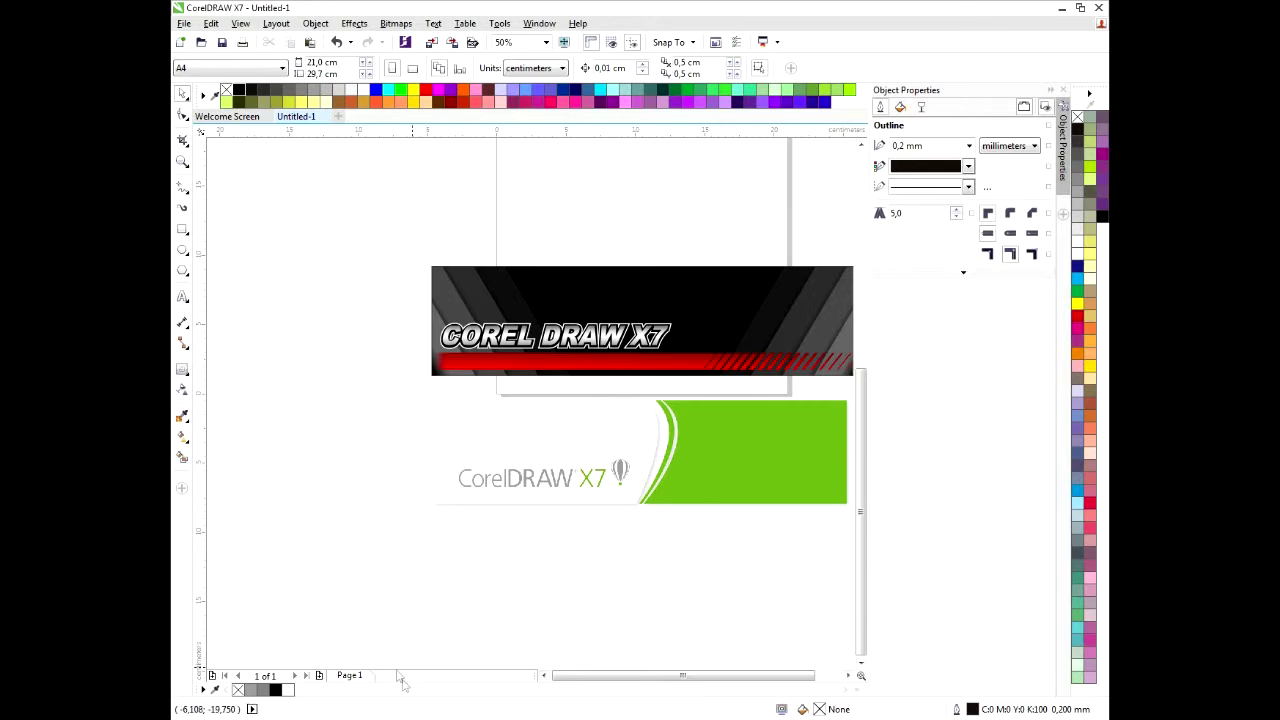
# Switch to the BAHAN folder in Windows Explorer and bring the CorelDRAW Graphics Suite X7 balloon logo into the CorelDRAW document
pyautogui.click(208, 715)
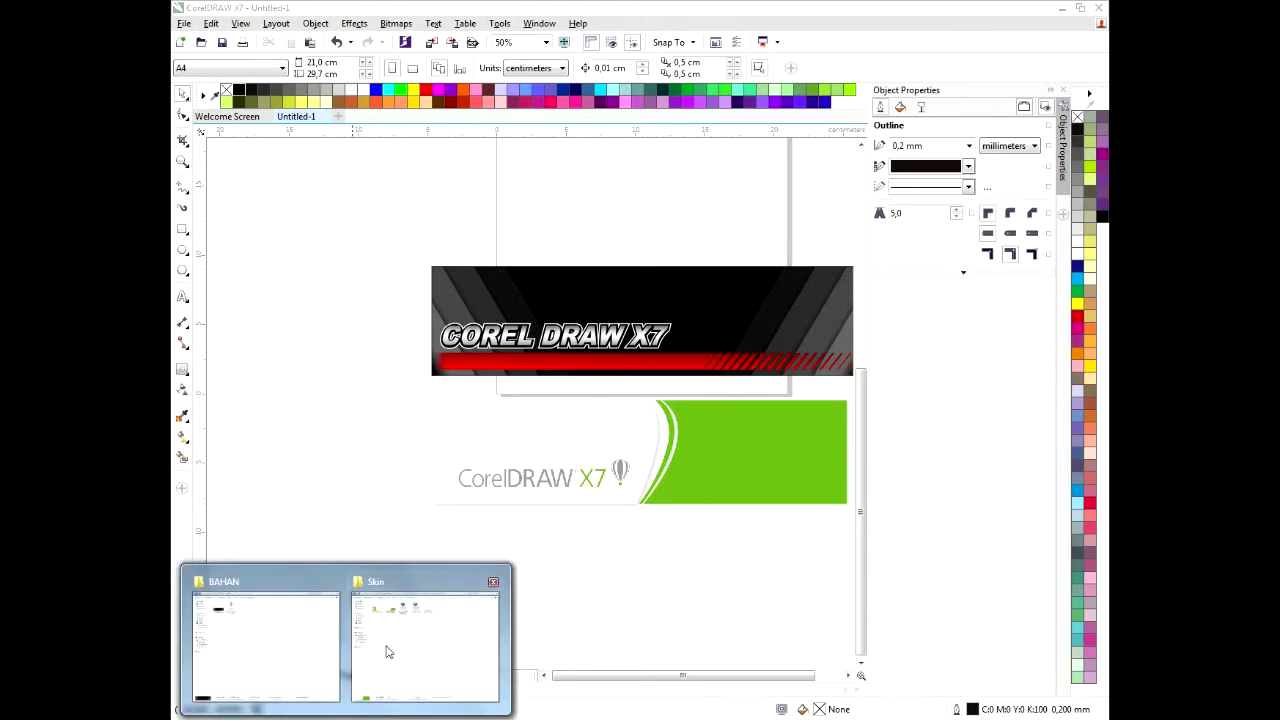
pyautogui.click(305, 645)
pyautogui.moveTo(433, 130)
pyautogui.mouseDown()
pyautogui.moveTo(448, 560)
pyautogui.moveTo(441, 680)
pyautogui.moveTo(424, 714)
pyautogui.moveTo(409, 526)
pyautogui.moveTo(638, 217)
pyautogui.mouseUp()
pyautogui.scroll(-2, 478, 402)
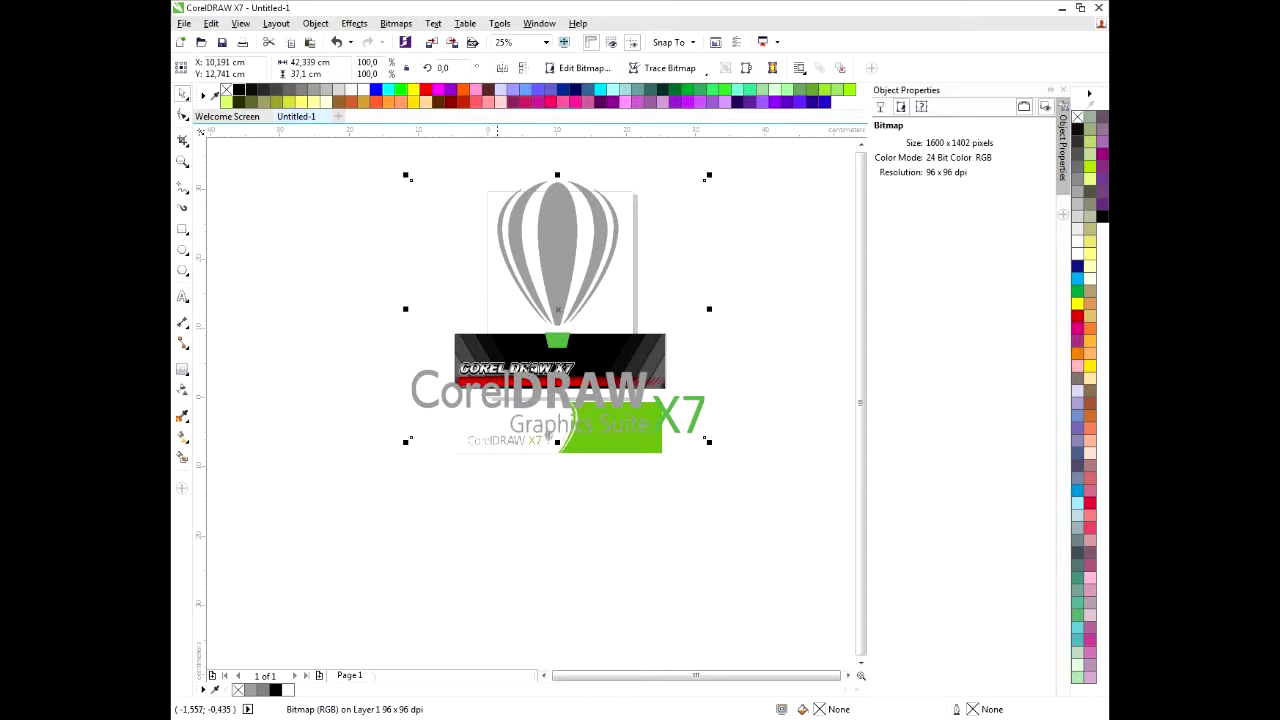
# Scale the logo bitmap to about 31.1% (about 13.2 × 11.5 cm) and place it on the empty area beside the page
pyautogui.moveTo(709, 441); pyautogui.dragTo(604, 349)
pyautogui.moveTo(530, 289); pyautogui.dragTo(392, 216)
pyautogui.scroll(1, 400, 216)
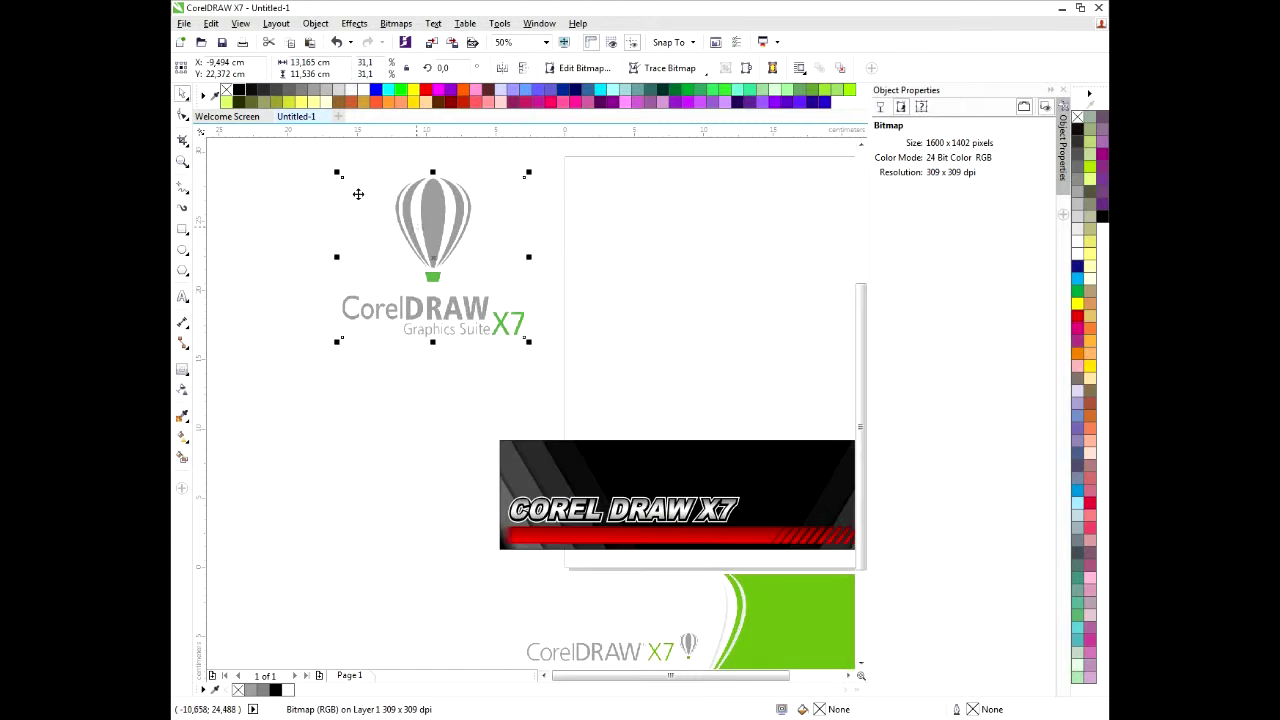
# Draw a rectangle about 8.6 × 9.8 cm around the logo's balloon, excluding the lettering below it
pyautogui.click(182, 231)
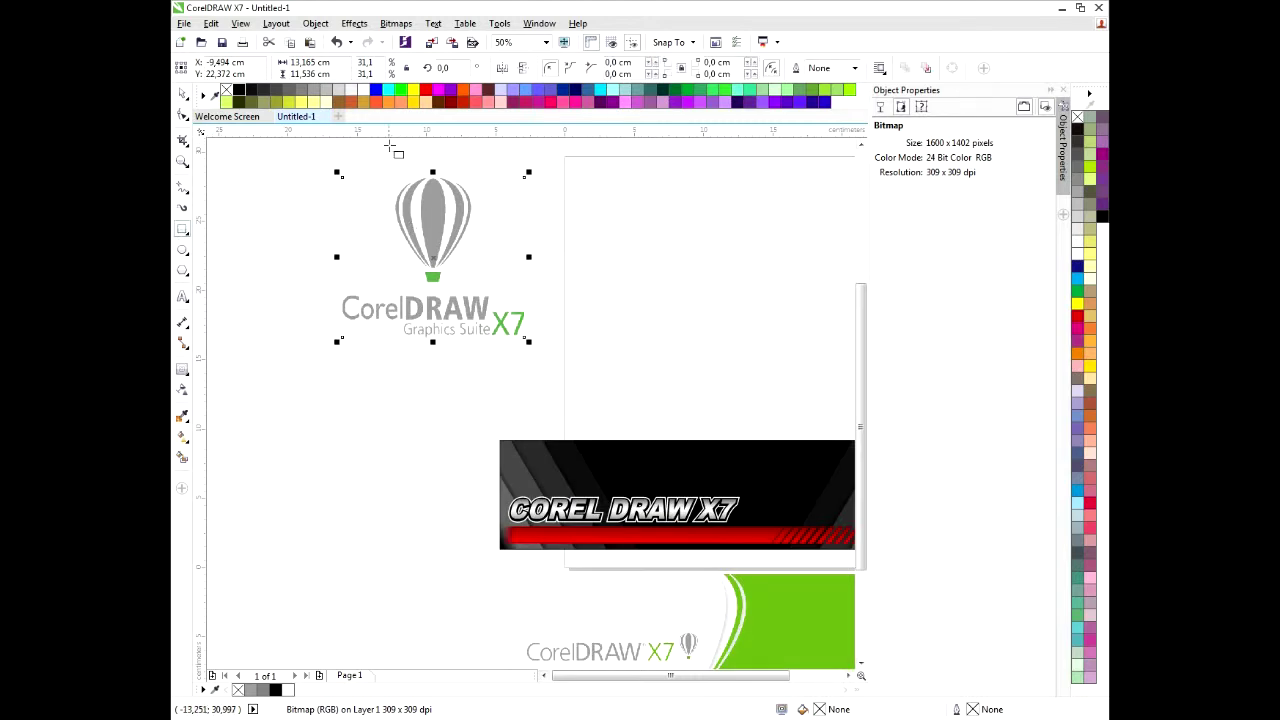
pyautogui.moveTo(376, 155); pyautogui.dragTo(500, 295)
pyautogui.click(186, 96)
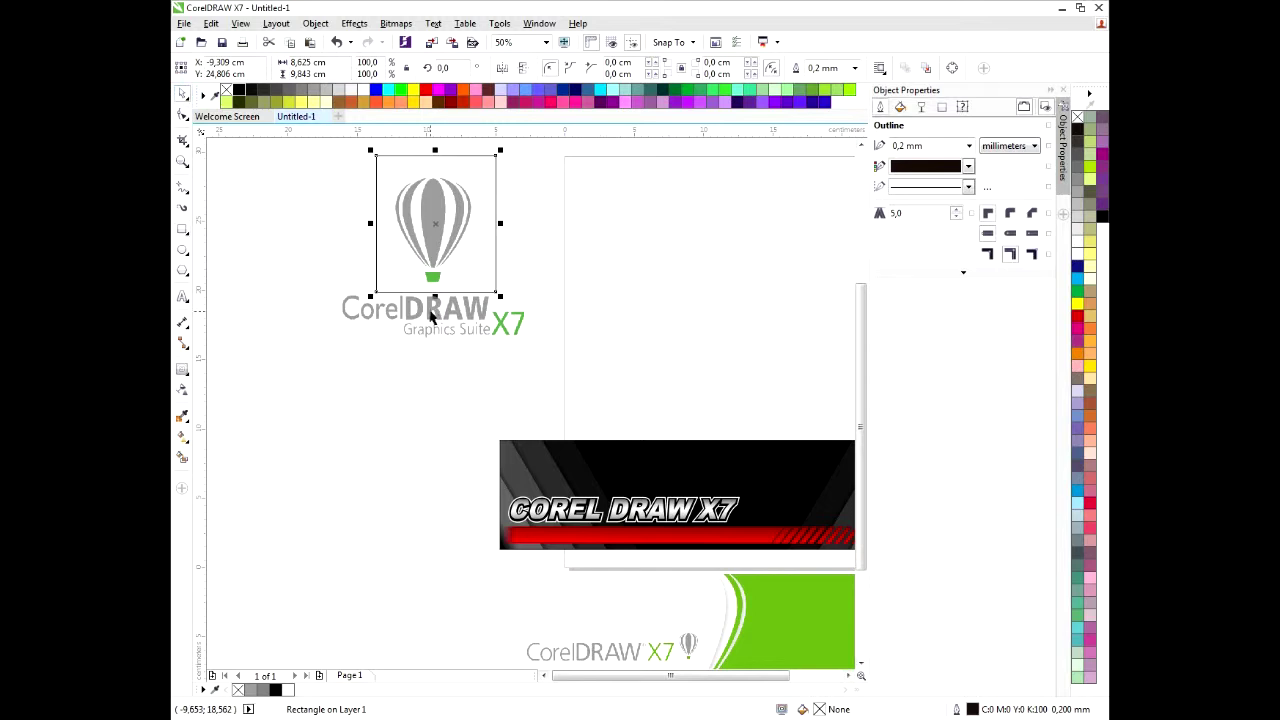
# Intersect the rectangle with the logo bitmap to extract the balloon, and move the full logo away
pyautogui.keyDown('shift'); pyautogui.click(432, 316); pyautogui.keyUp('shift')
pyautogui.click(619, 68)
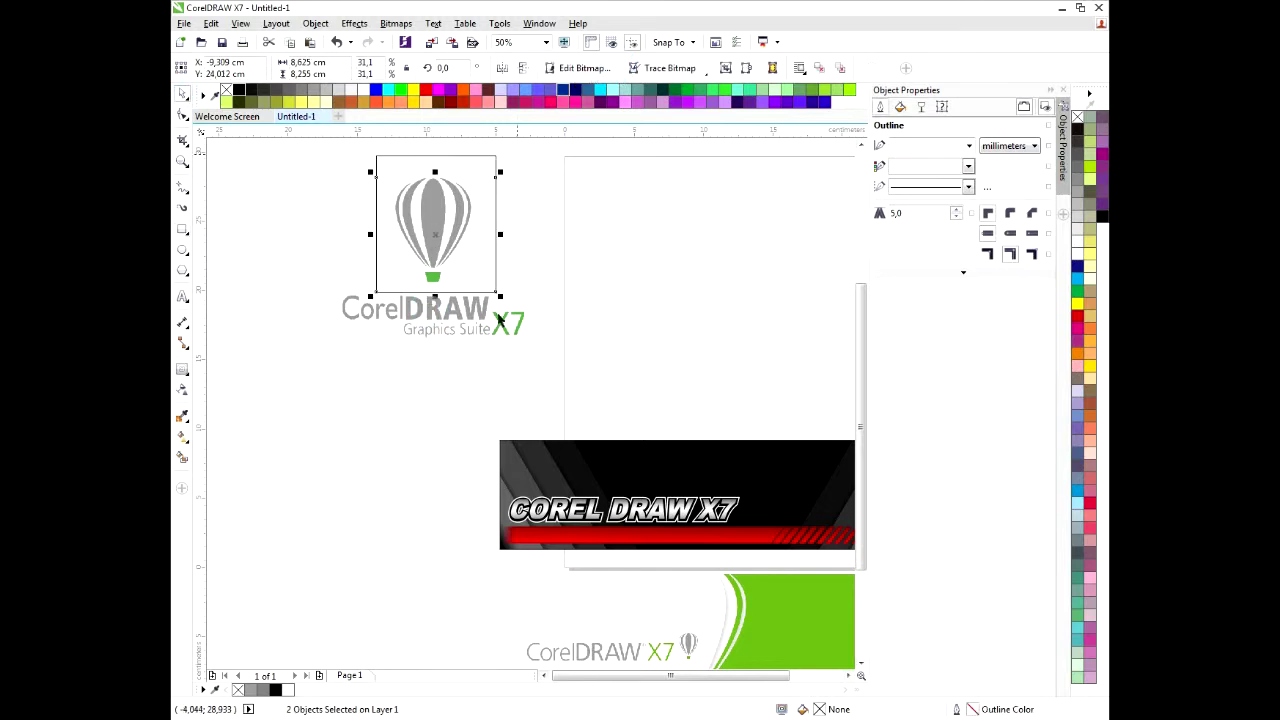
pyautogui.scroll(-1, 455, 312)
pyautogui.moveTo(447, 318); pyautogui.dragTo(348, 417)
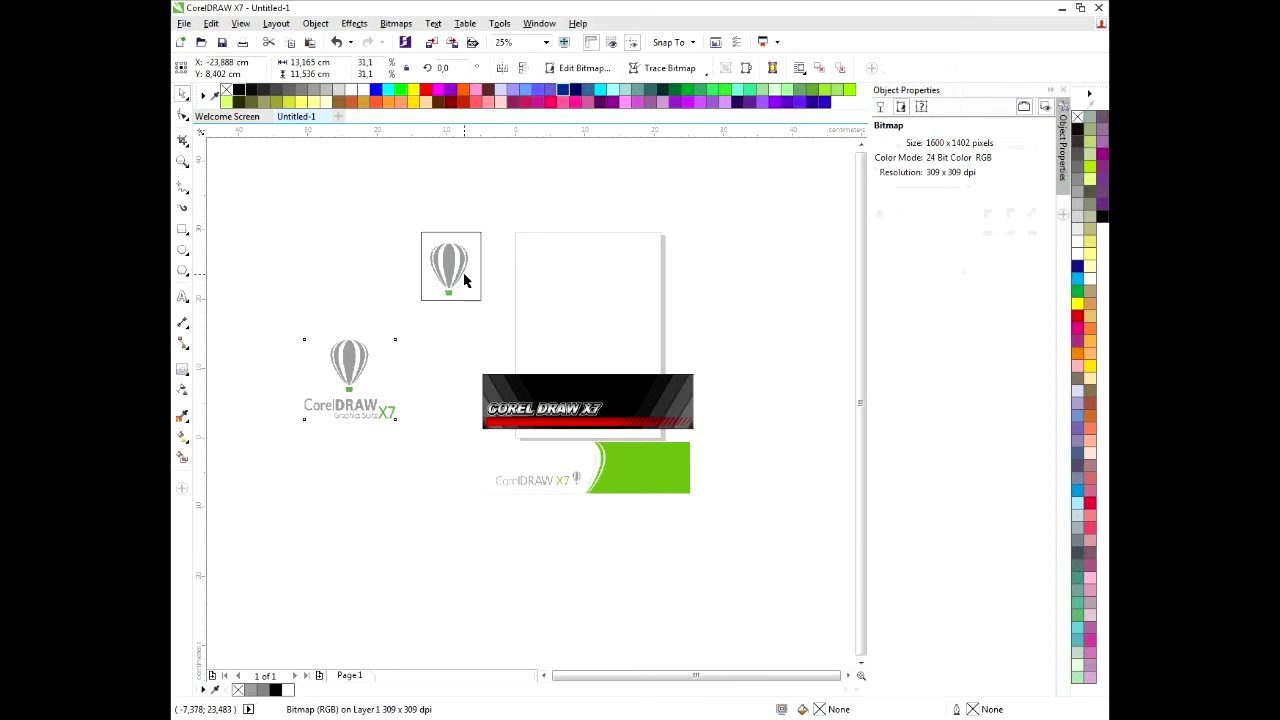
# Place the cropped balloon on the banner over the title and scale it to about 17.7% (about 4.9 × 4.7 cm)
pyautogui.click(448, 266)
pyautogui.moveTo(447, 266); pyautogui.dragTo(596, 384)
pyautogui.scroll(1, 540, 350)
pyautogui.moveTo(518, 400); pyautogui.dragTo(547, 432)
pyautogui.scroll(1, 547, 432)
pyautogui.click(550, 430)
pyautogui.click(616, 380)
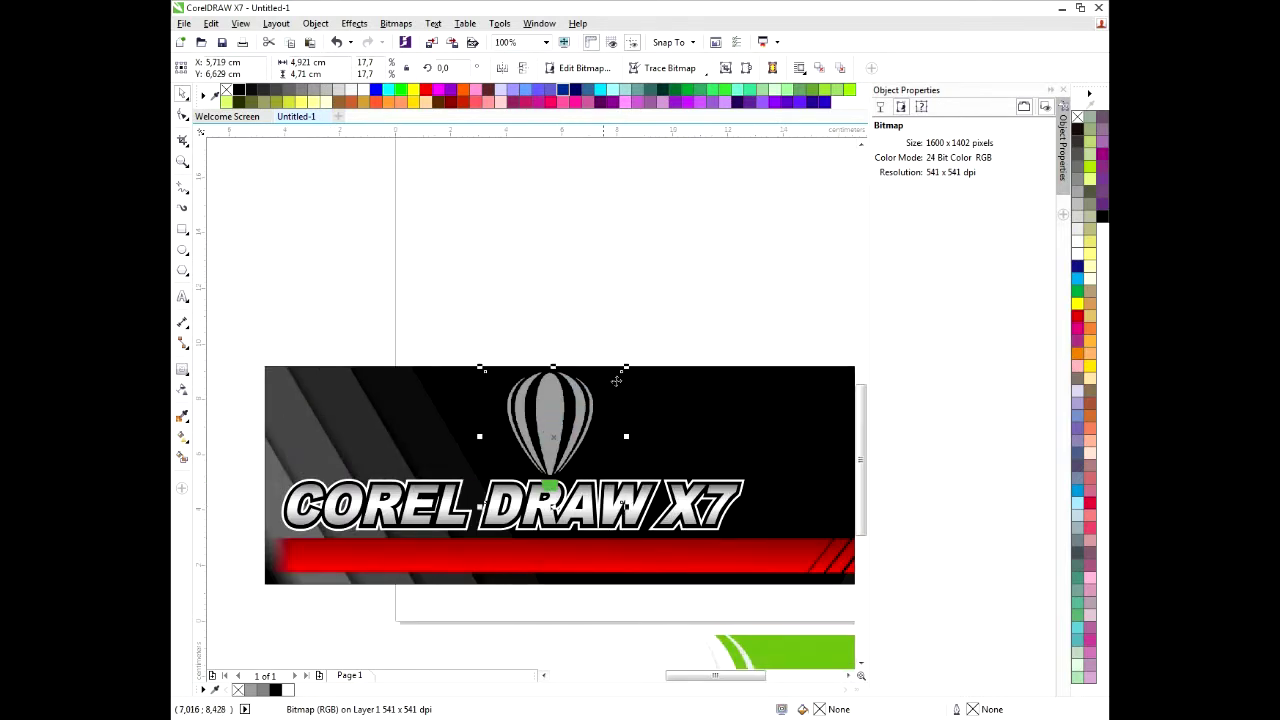
pyautogui.moveTo(571, 399); pyautogui.dragTo(565, 415)
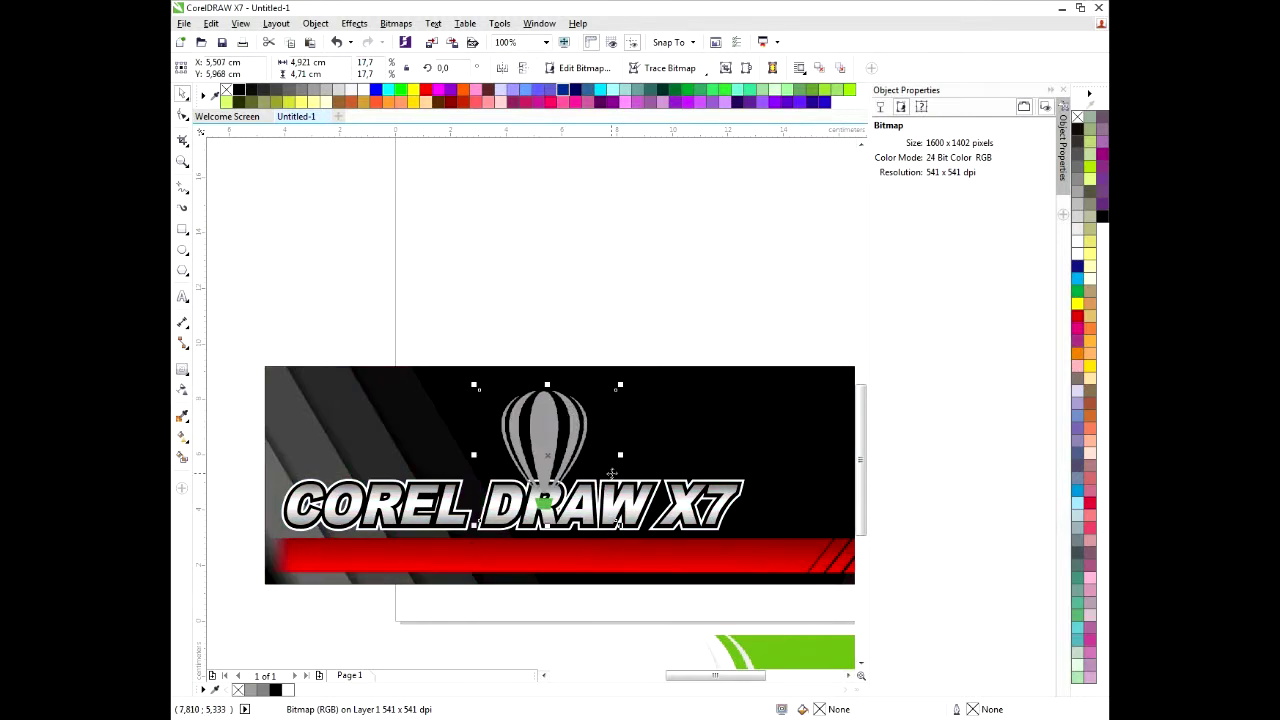
# Tilt the balloon slightly clockwise to about 357.8° above the title and bring the title group in front of it
pyautogui.click(565, 415)
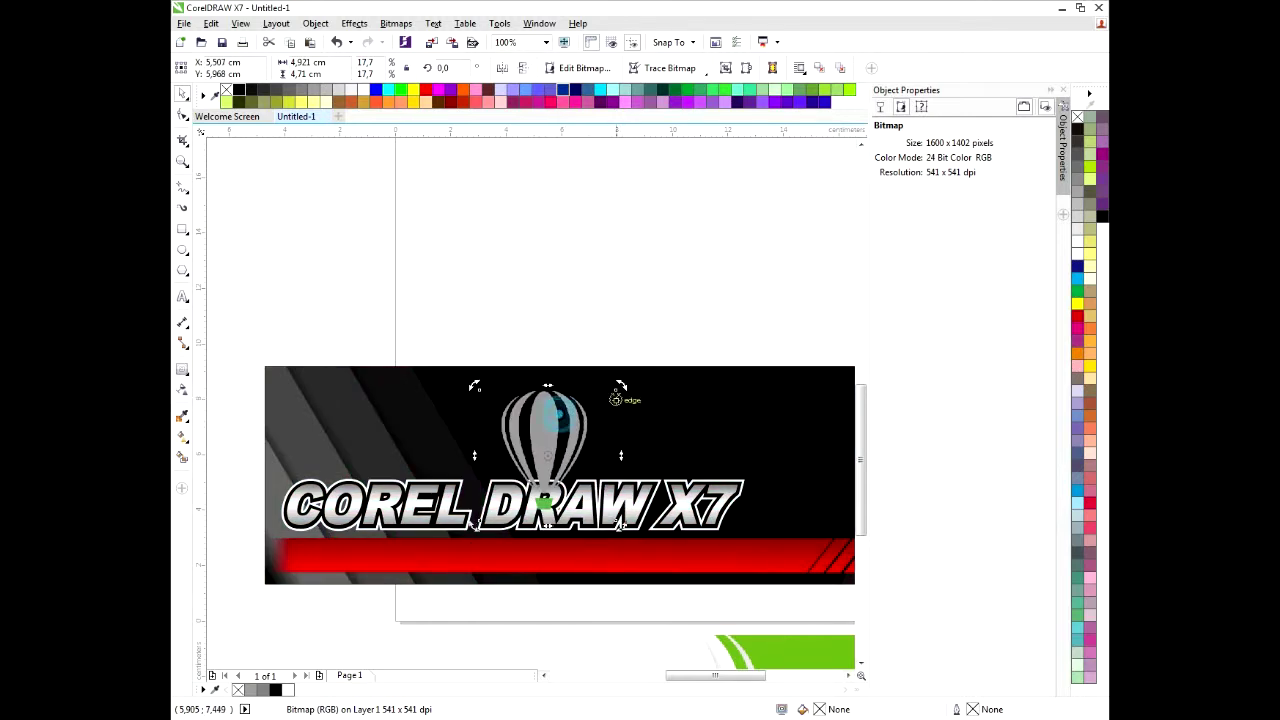
pyautogui.moveTo(619, 383); pyautogui.dragTo(625, 387)
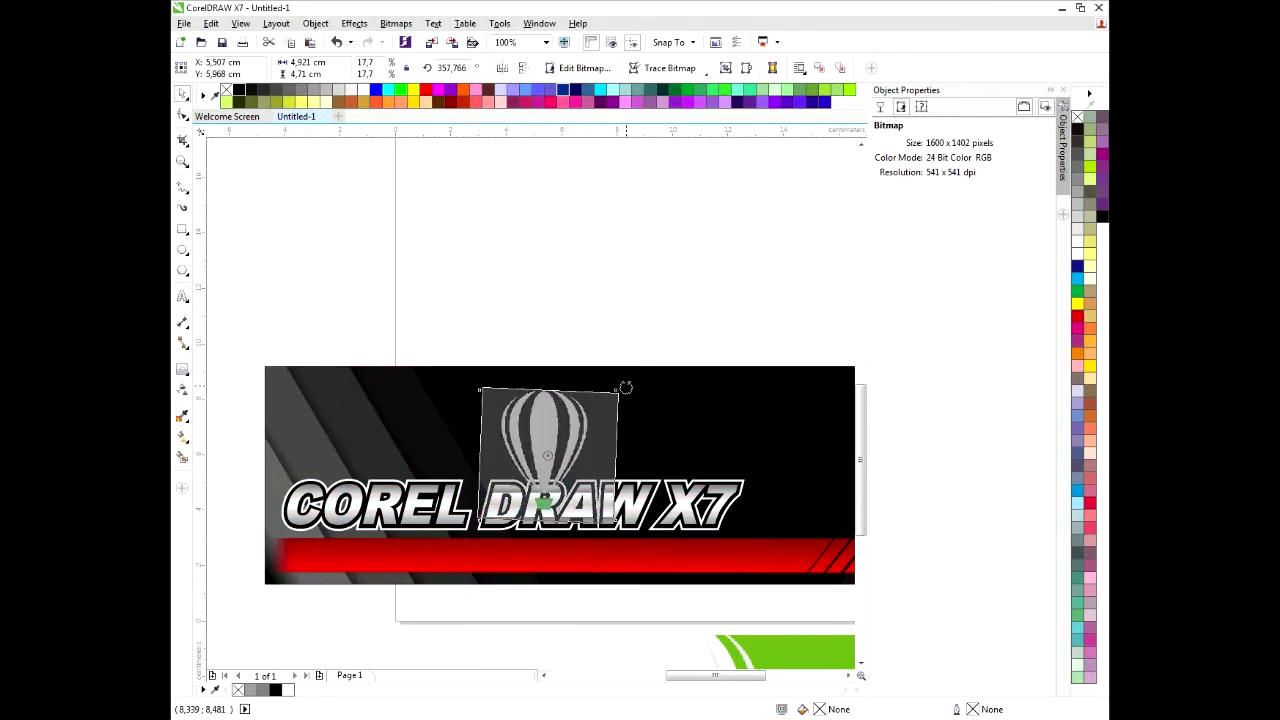
pyautogui.click(666, 306)
pyautogui.moveTo(560, 424); pyautogui.dragTo(561, 412)
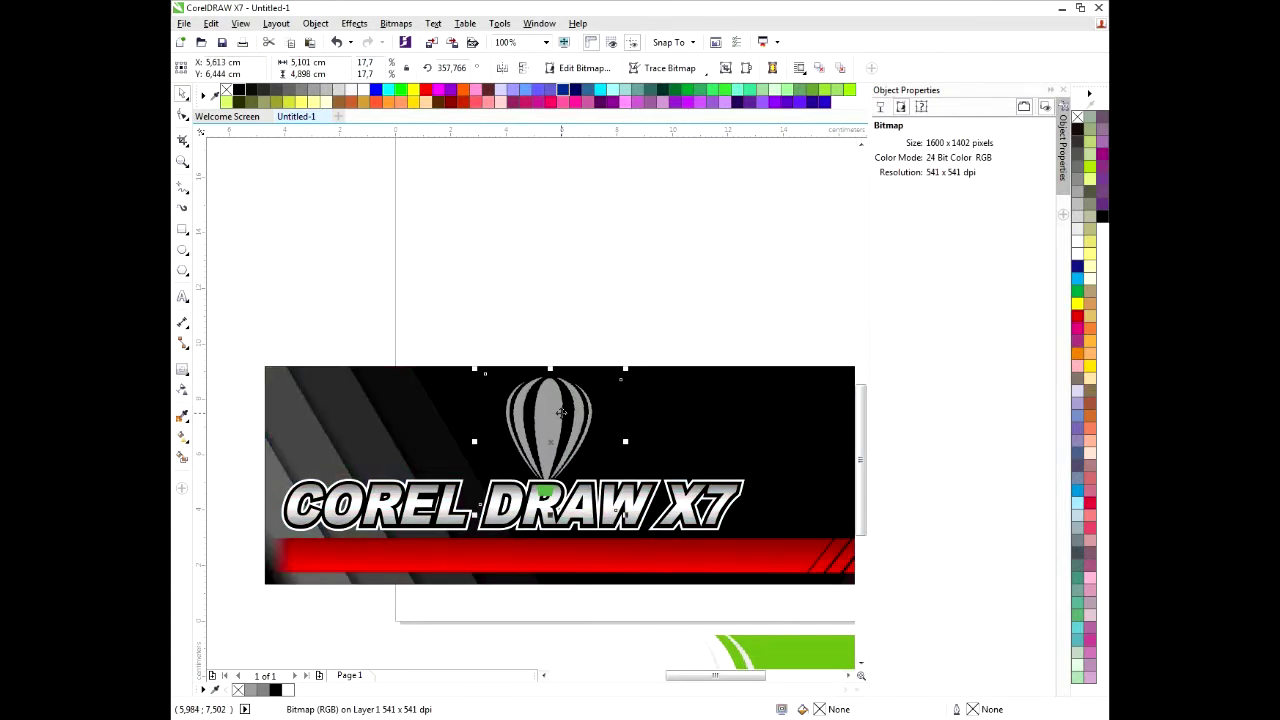
pyautogui.click(567, 512)
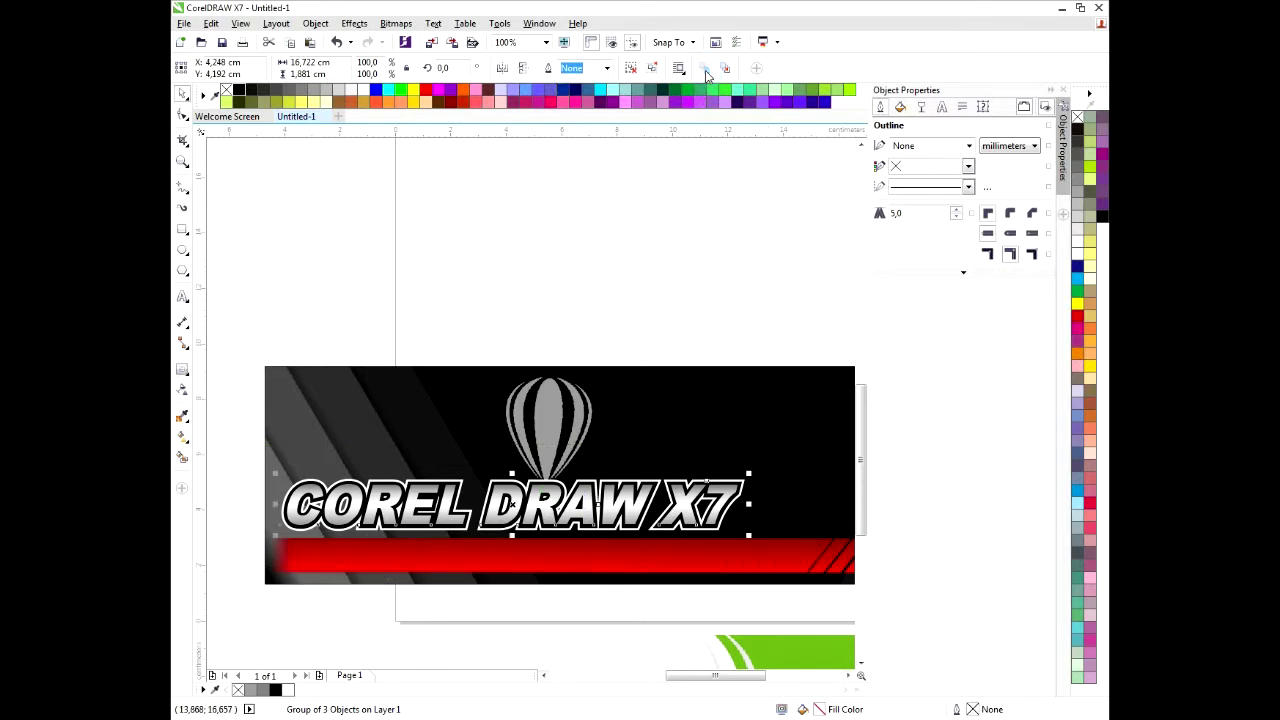
# Convert the balloon bitmap to vector shapes with Quick Trace, reducing the bitmap size for tracing
pyautogui.click(552, 421)
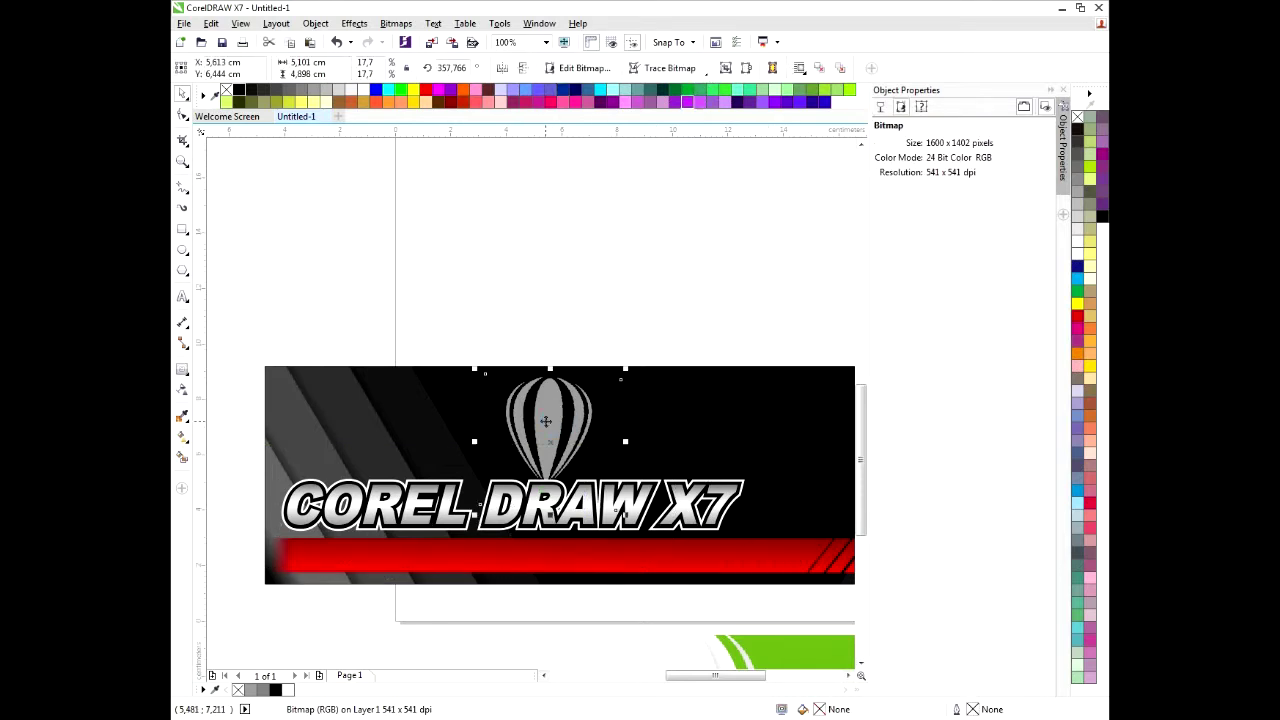
pyautogui.click(688, 70)
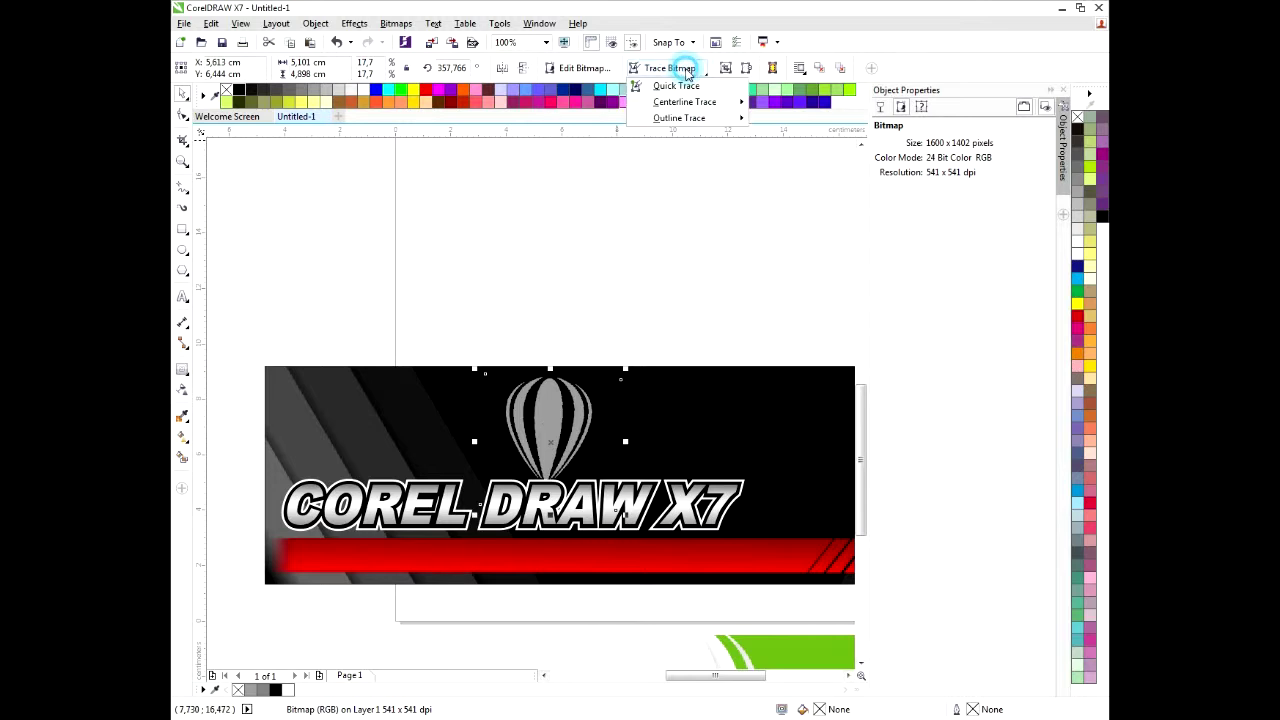
pyautogui.moveTo(713, 120)
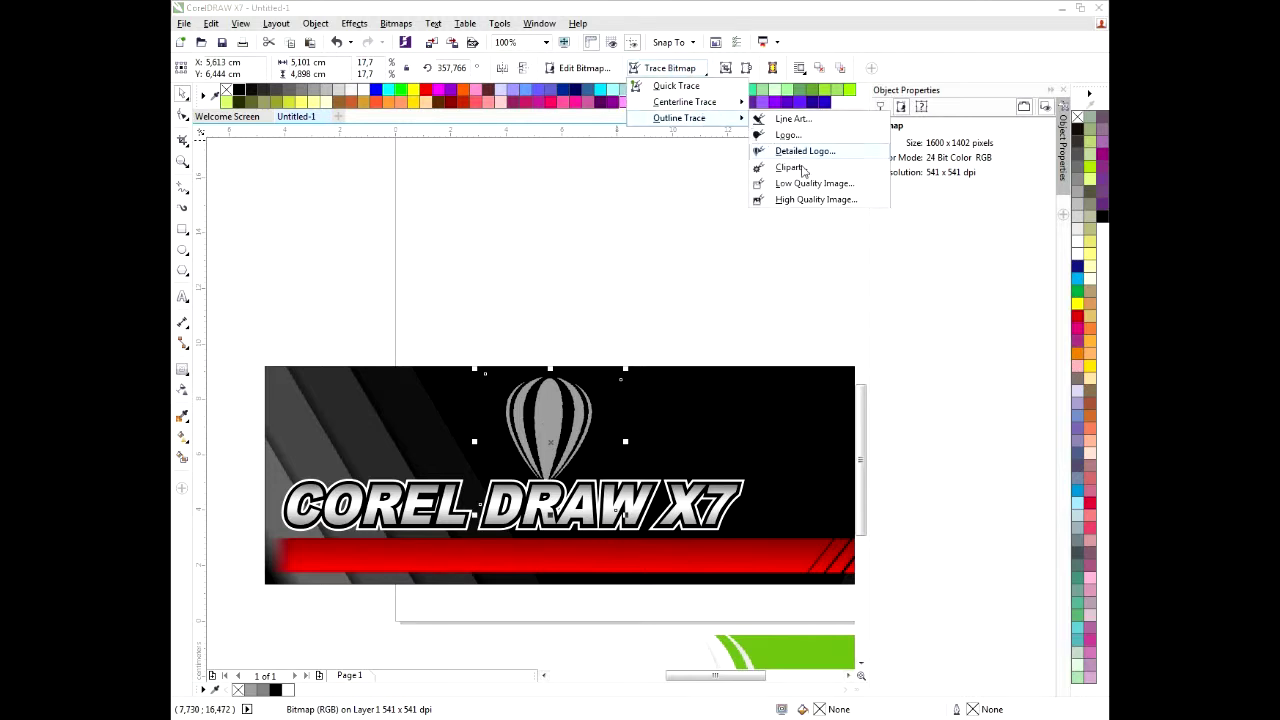
pyautogui.click(676, 86)
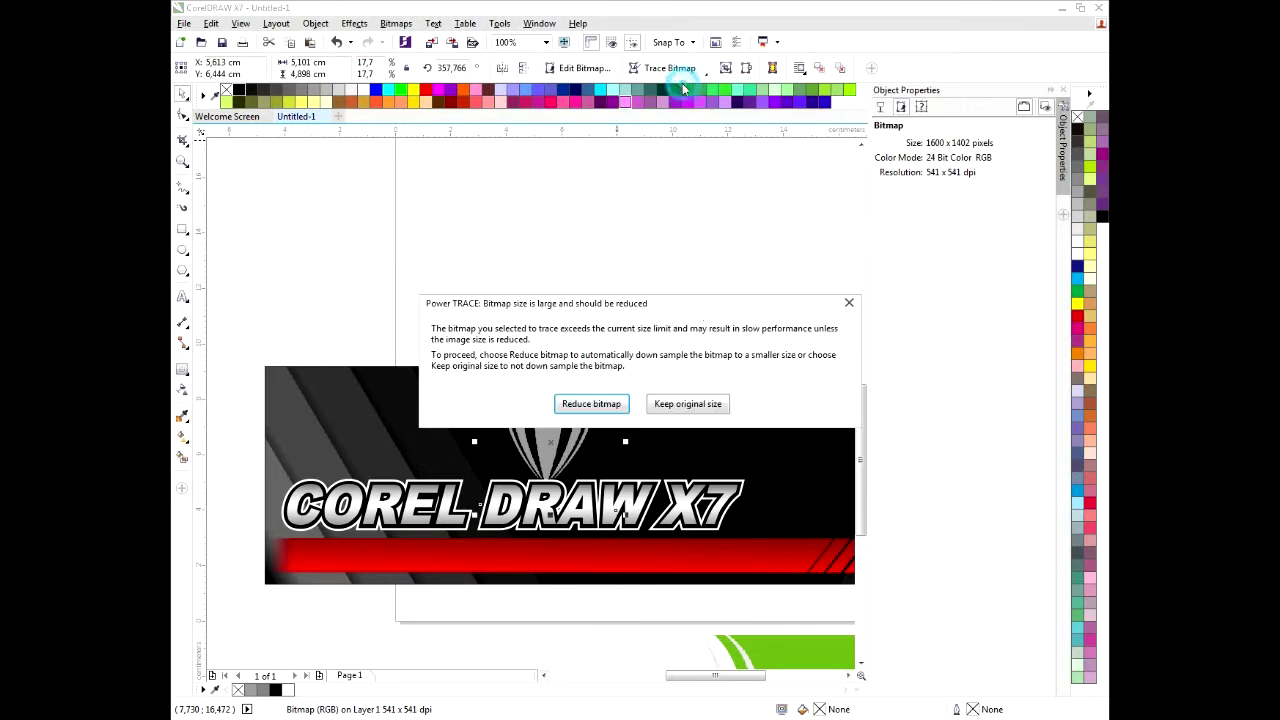
pyautogui.click(620, 403)
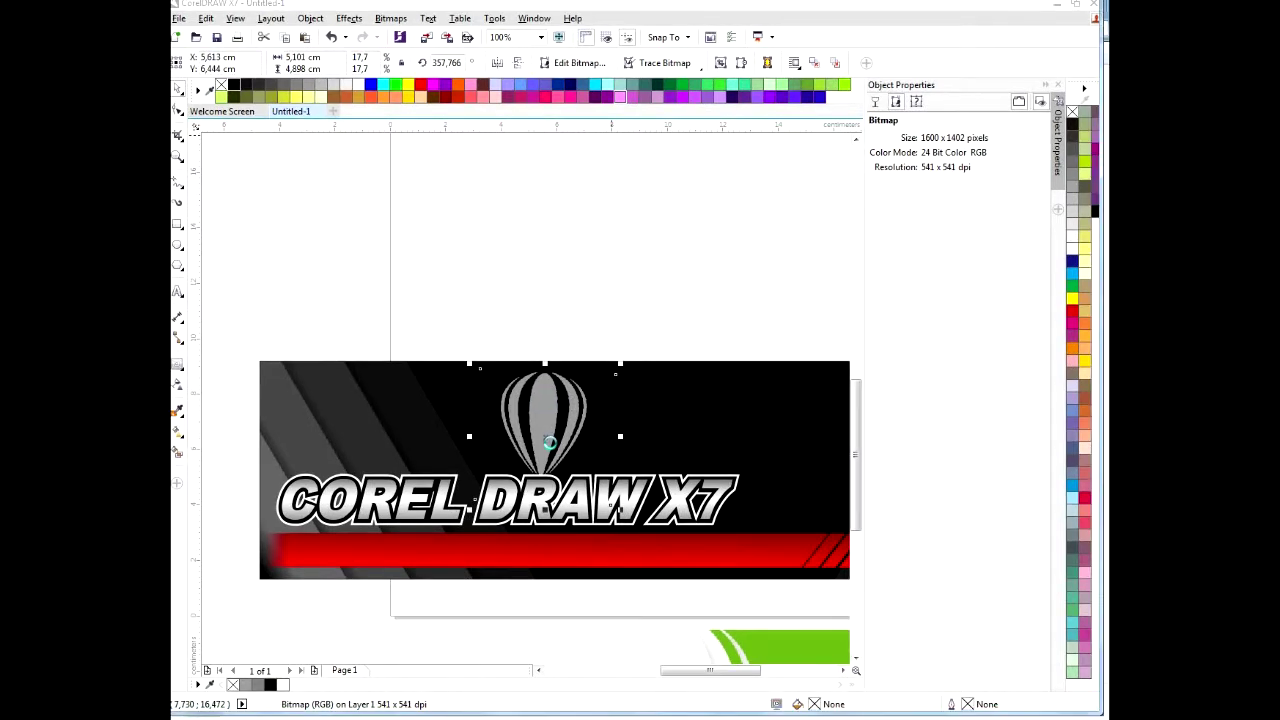
pyautogui.click(546, 439)
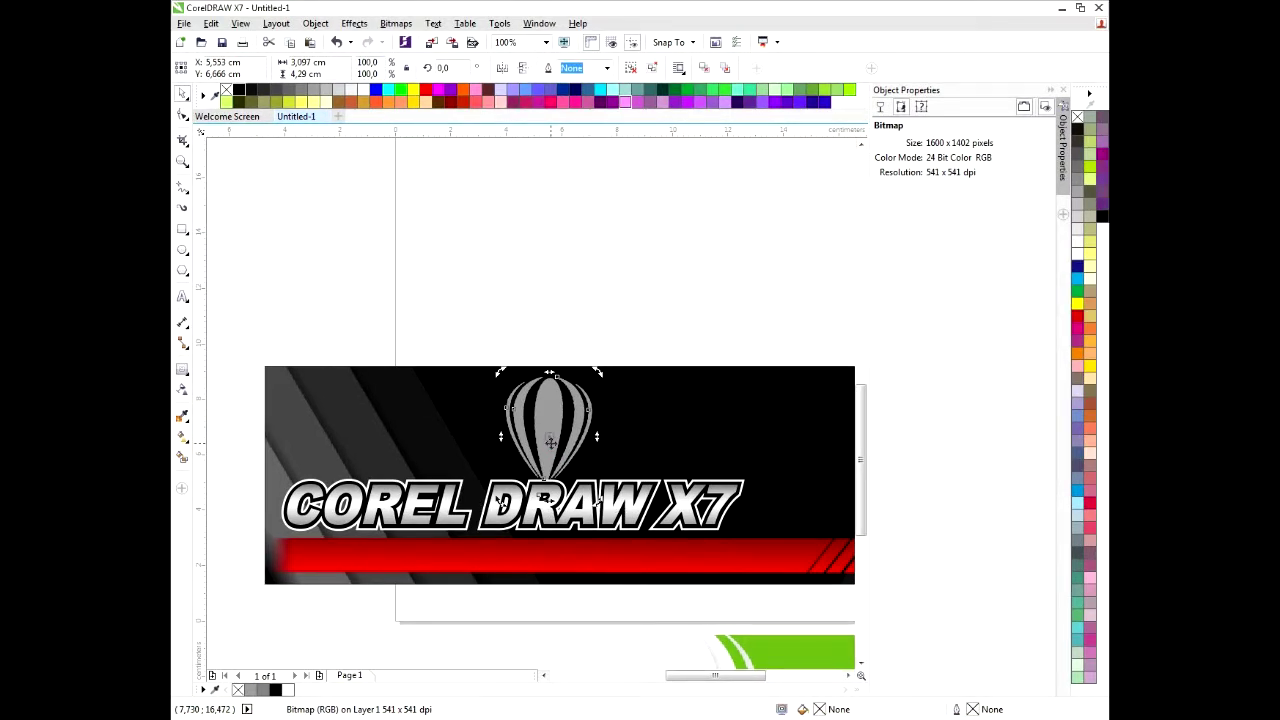
# Move the original balloon bitmap off the traced balloon group and delete it
pyautogui.click(551, 281)
pyautogui.click(553, 399)
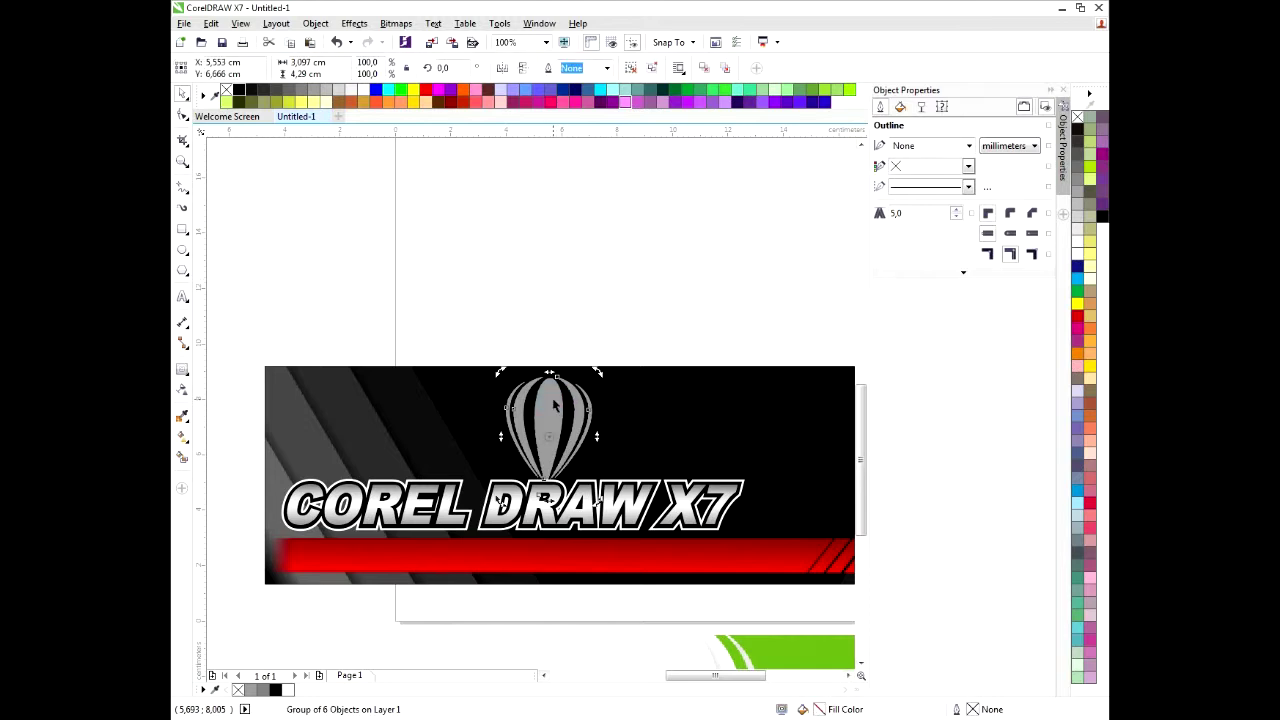
pyautogui.click(550, 306)
pyautogui.click(557, 402)
pyautogui.moveTo(557, 402); pyautogui.dragTo(514, 206)
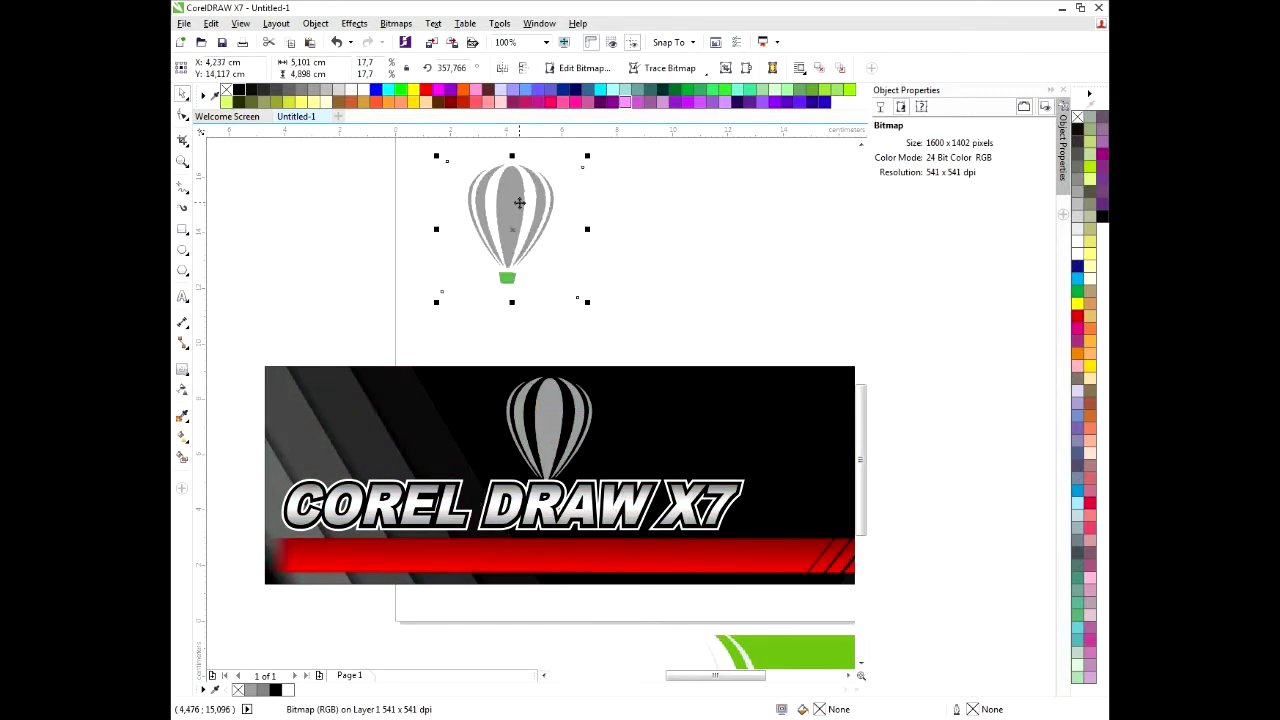
pyautogui.press('Delete')
# Apply a vertical linear fountain fill to the traced balloon group, from very light grey at the top to white at the base
pyautogui.click(552, 408)
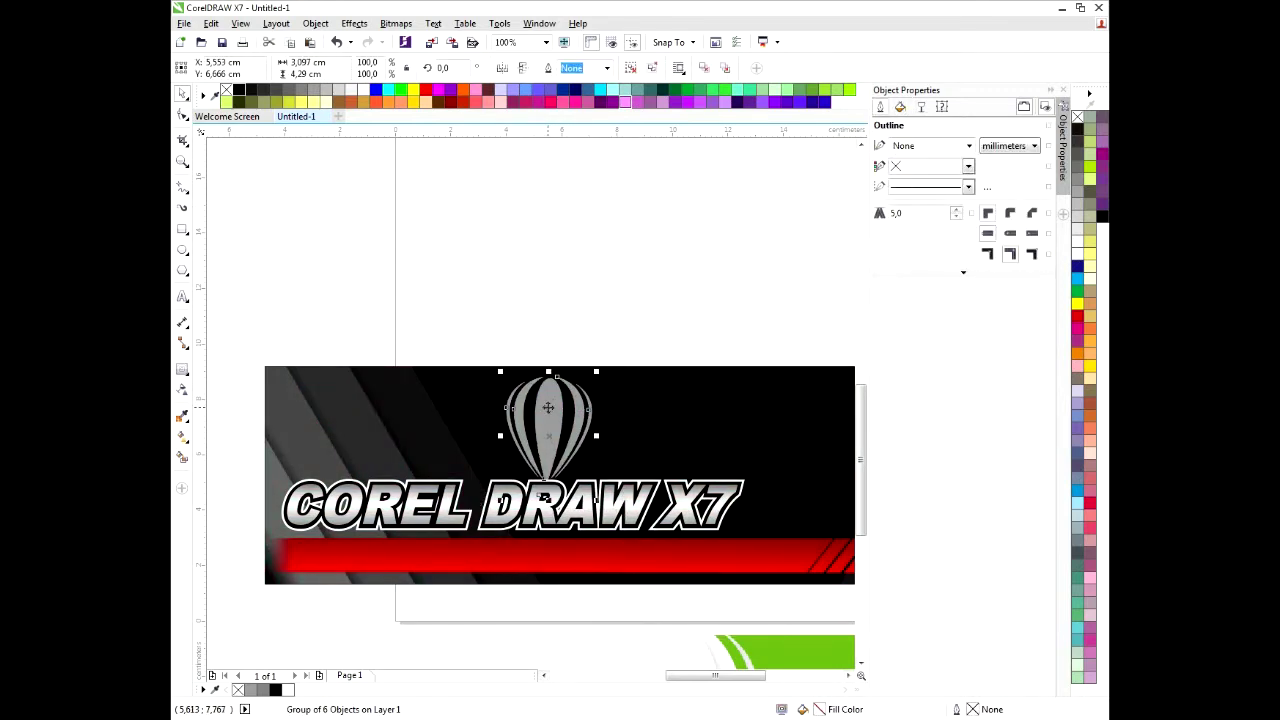
pyautogui.click(186, 436)
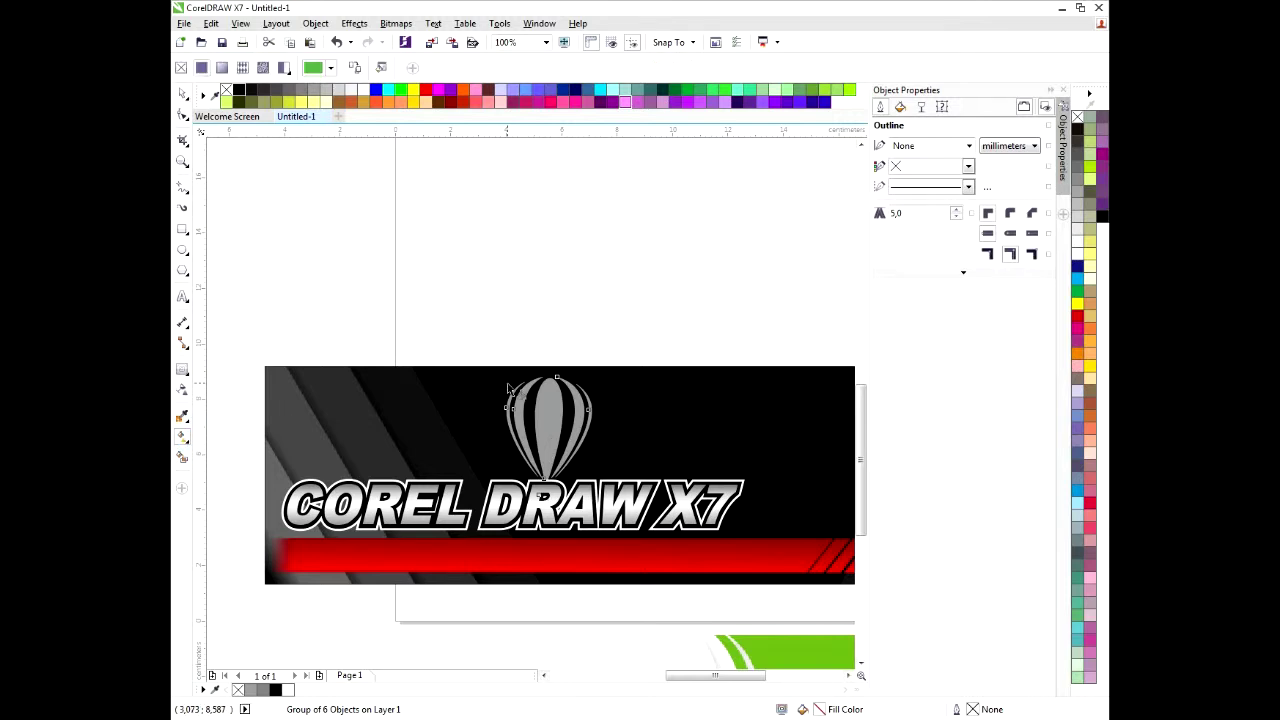
pyautogui.moveTo(557, 378); pyautogui.dragTo(552, 476)
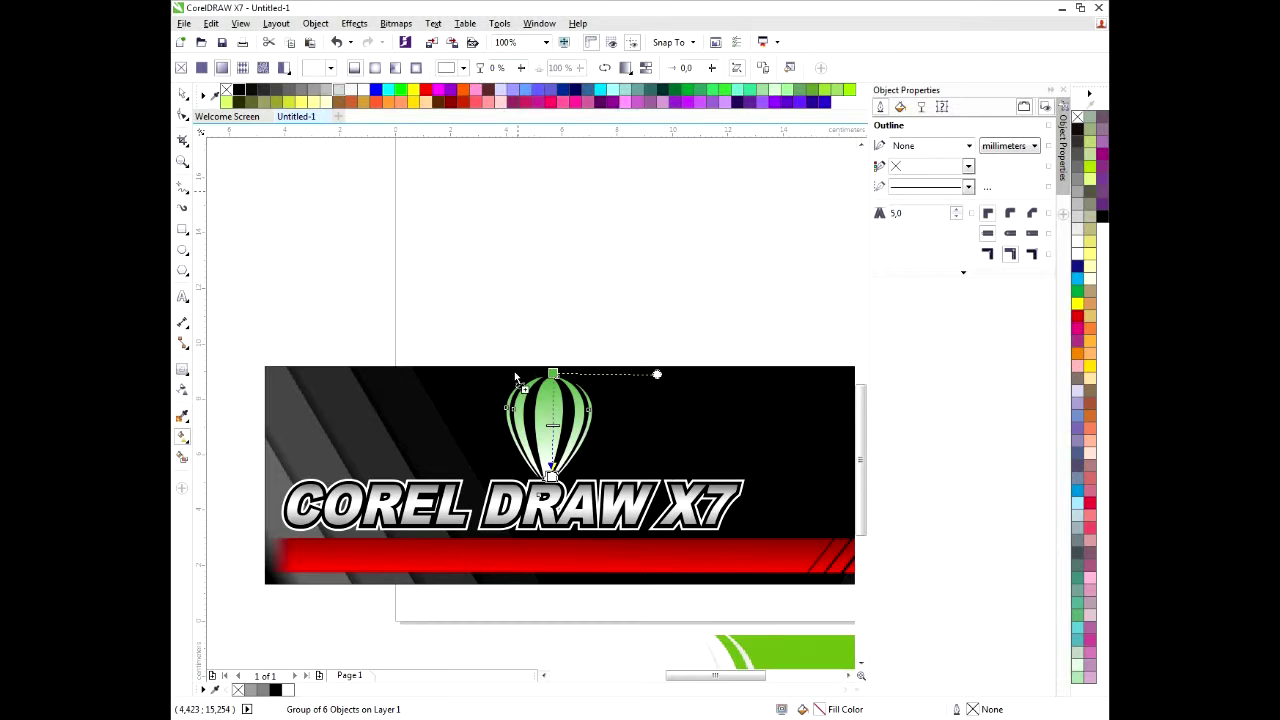
pyautogui.moveTo(553, 380); pyautogui.dragTo(553, 376)
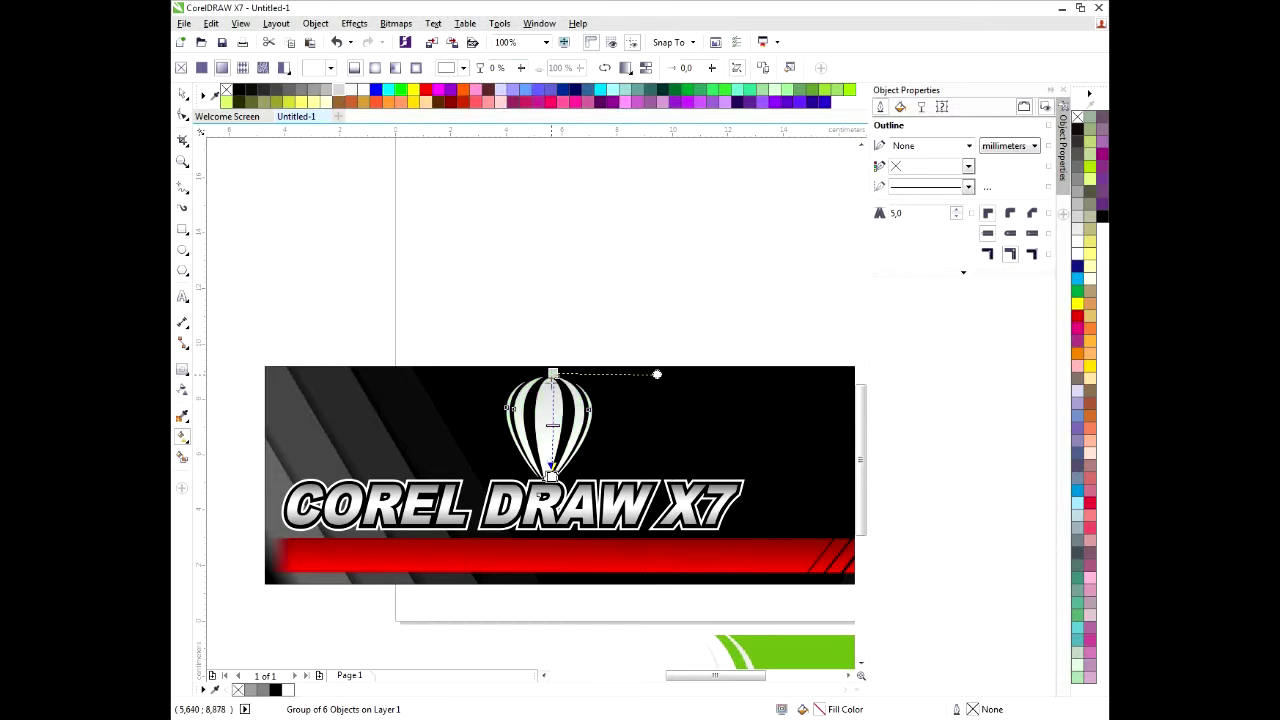
# Refine the balloon's gradient with a darker grey top, a light grey node at about 44%, and the white end stretched to its base
pyautogui.click(550, 470)
pyautogui.scroll(1, 550, 470)
pyautogui.moveTo(551, 474); pyautogui.dragTo(554, 467)
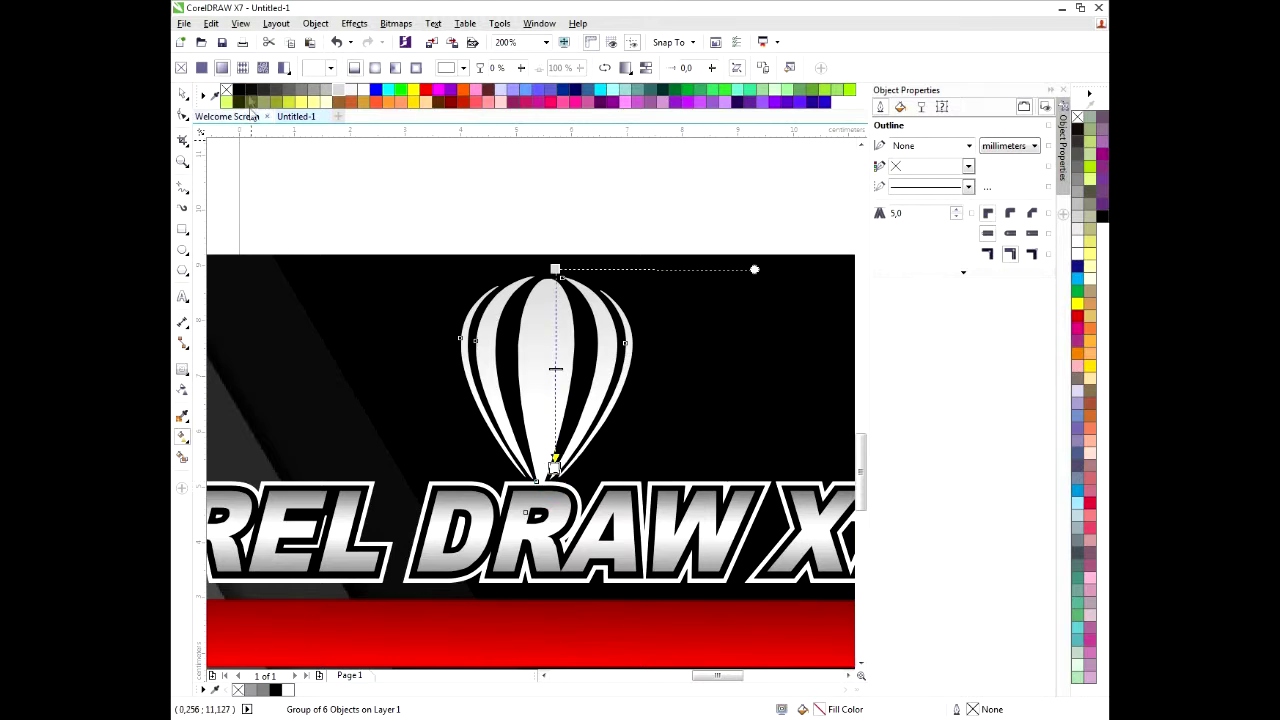
pyautogui.moveTo(566, 283); pyautogui.dragTo(556, 269)
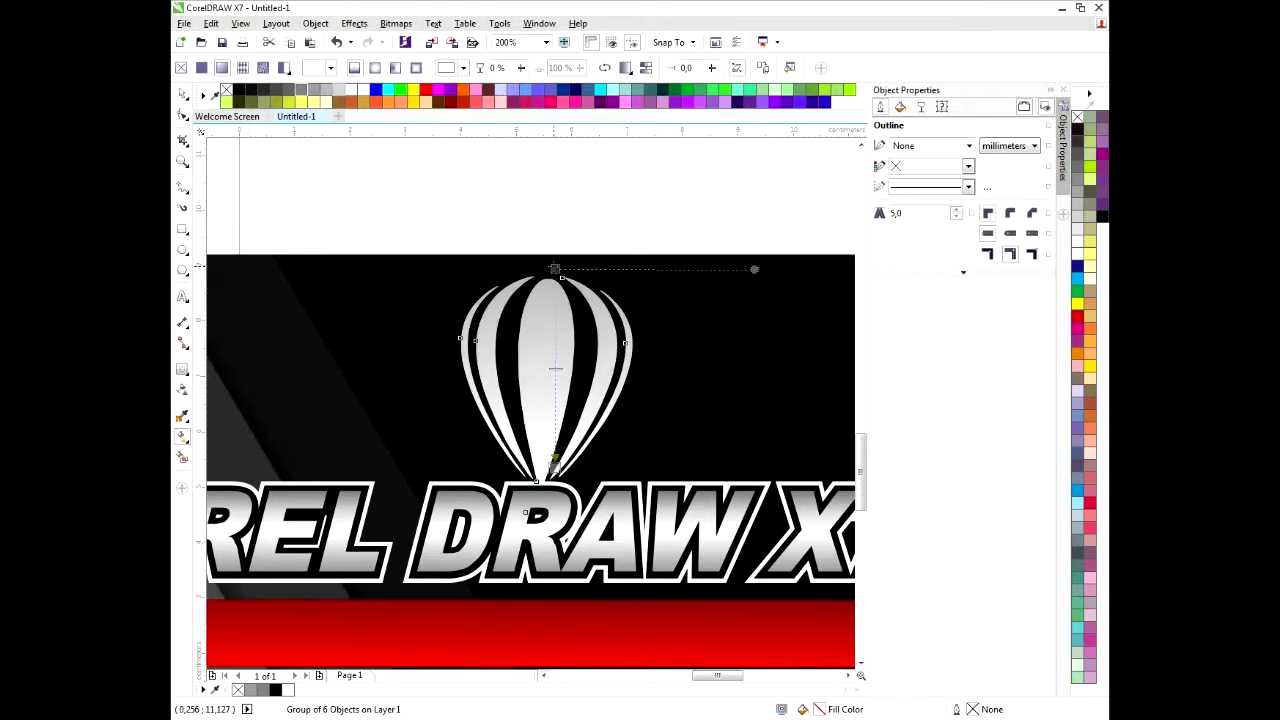
pyautogui.doubleClick(555, 358)
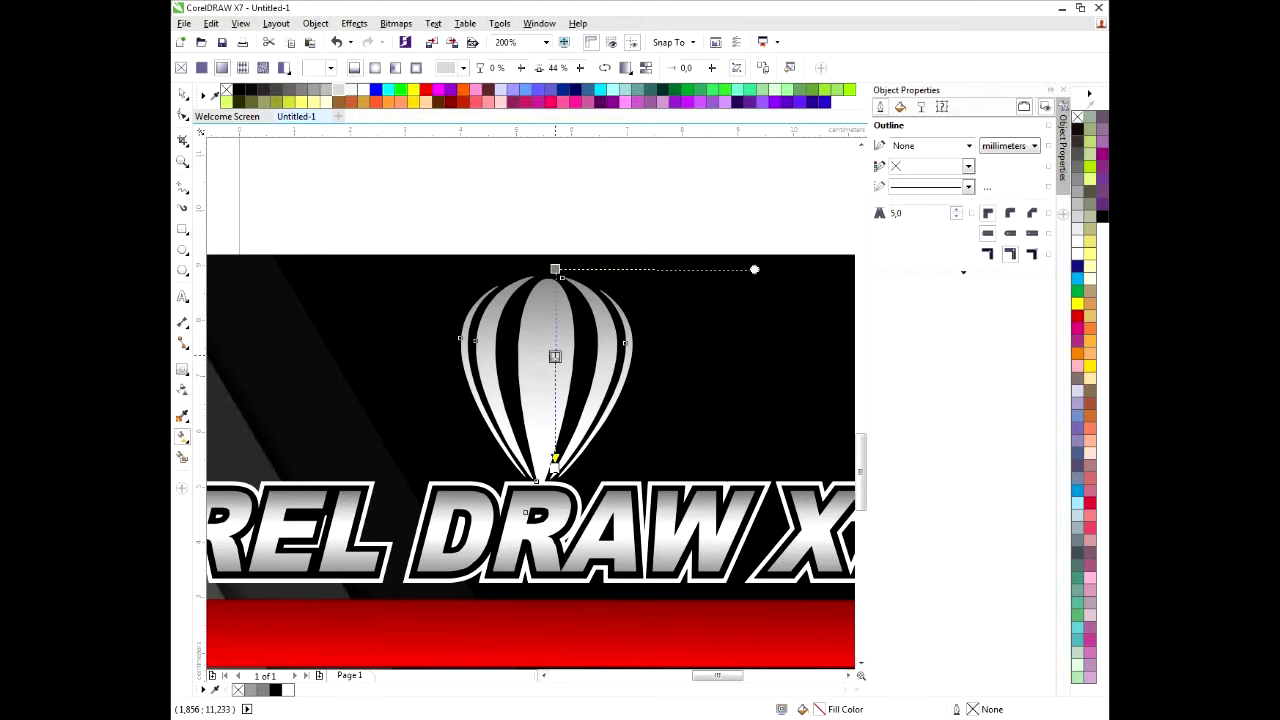
pyautogui.moveTo(556, 464); pyautogui.dragTo(552, 480)
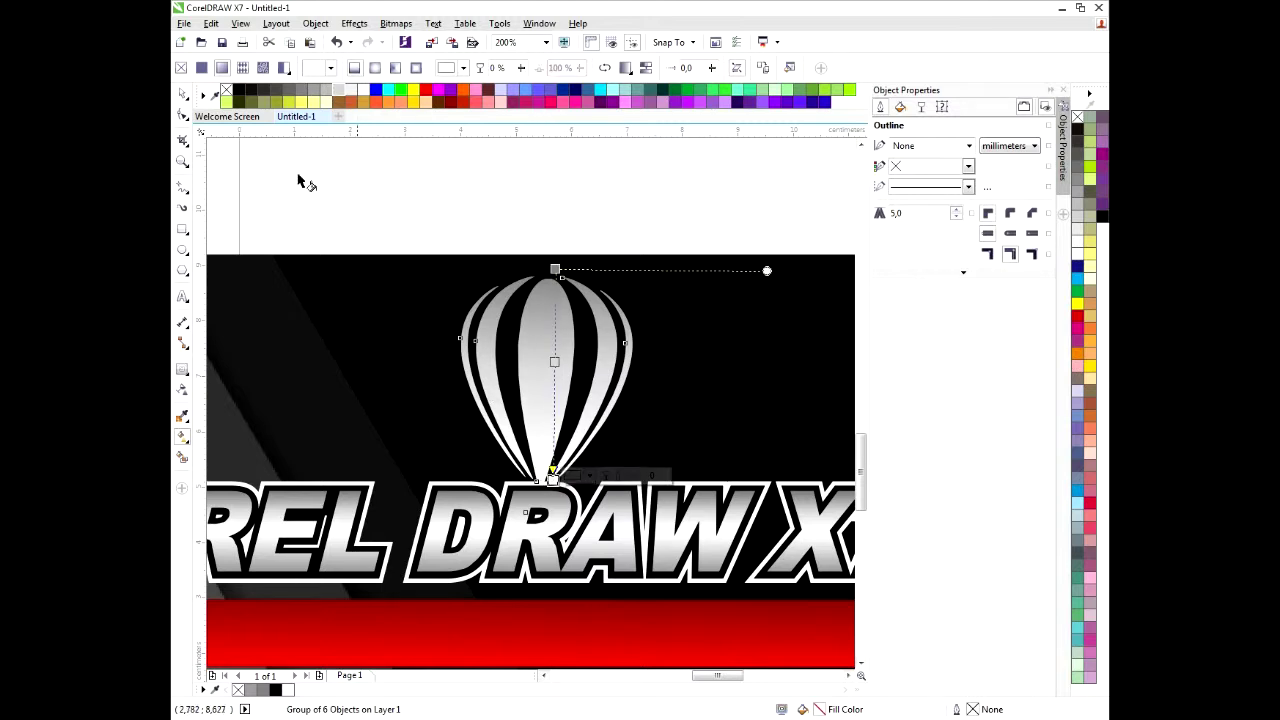
# Apply a one-step outside contour to the balloon group and reduce its offset to about 0.067 cm
pyautogui.click(182, 95)
pyautogui.click(560, 366)
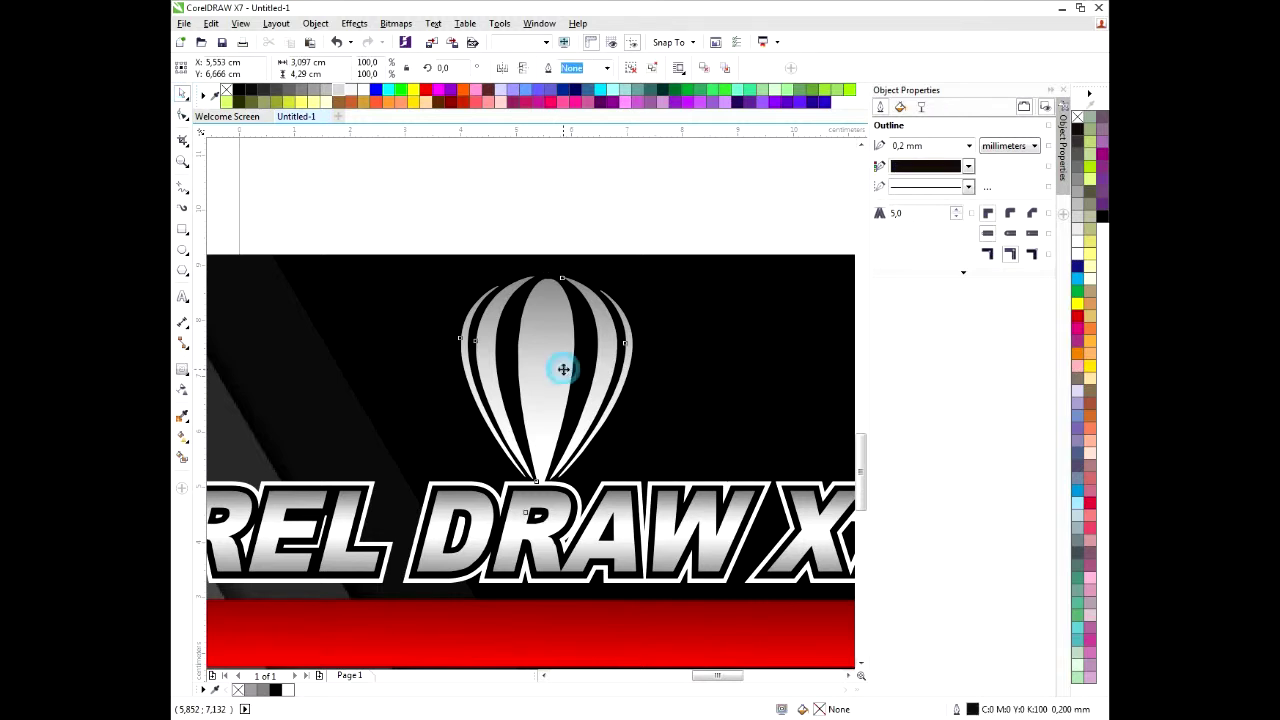
pyautogui.click(182, 372)
pyautogui.click(530, 67)
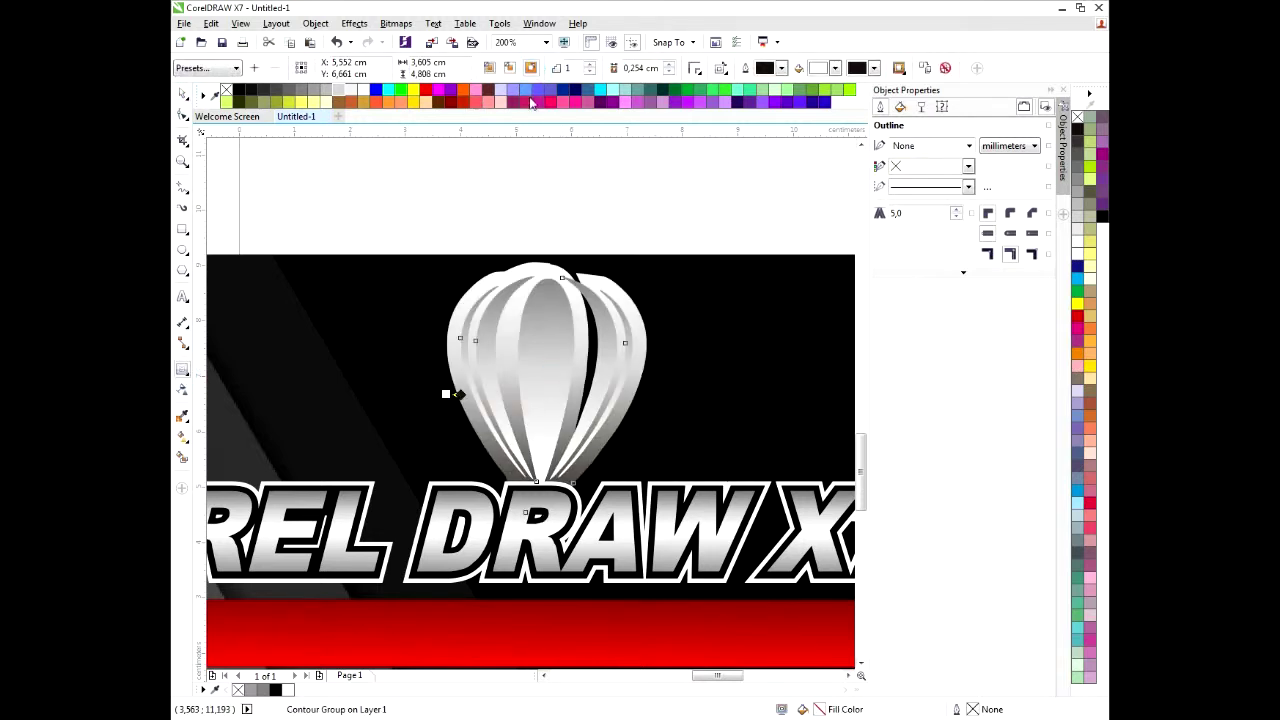
pyautogui.scroll(2, 445, 410)
pyautogui.moveTo(449, 346); pyautogui.dragTo(494, 349)
pyautogui.scroll(-4, 480, 349)
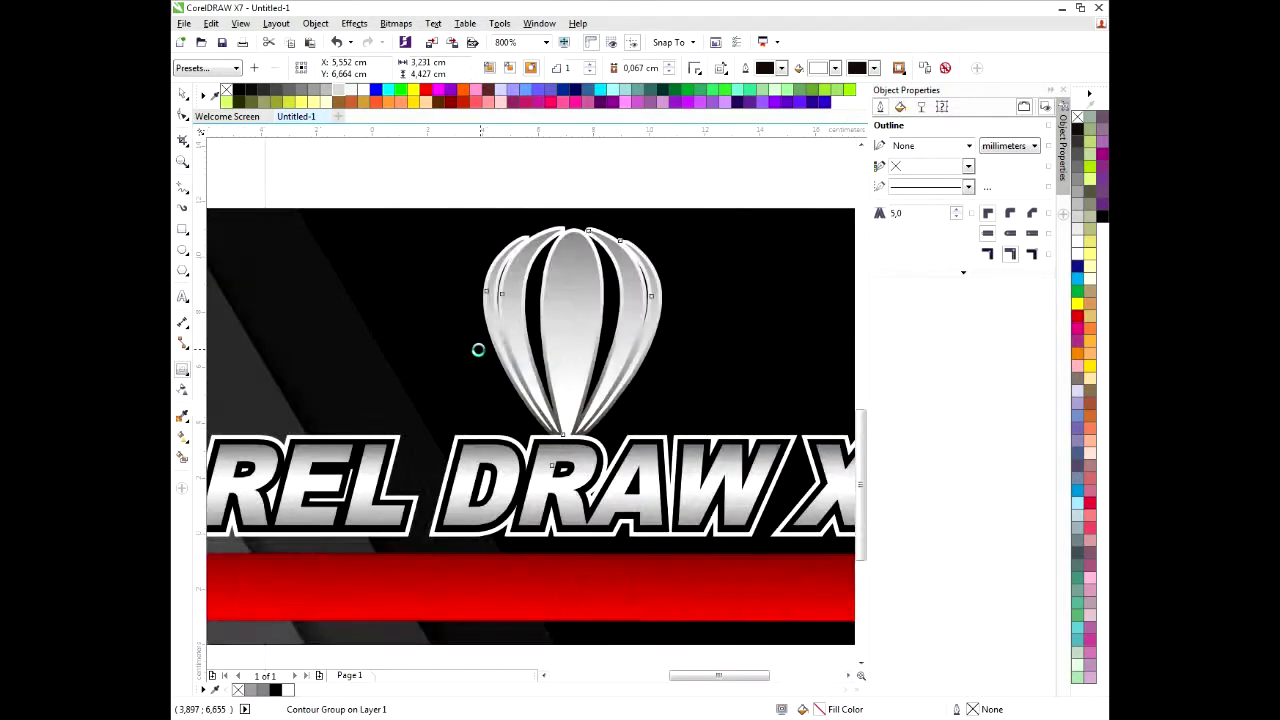
pyautogui.scroll(2, 531, 337)
pyautogui.scroll(2, 581, 364)
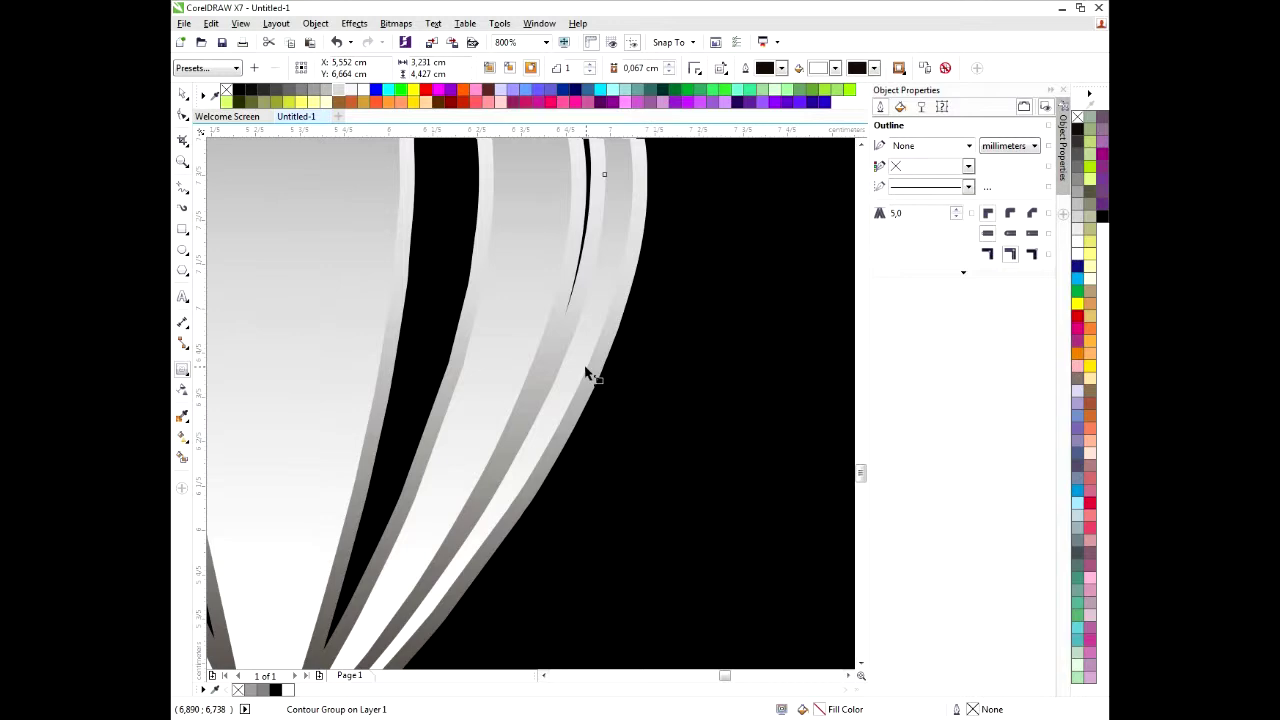
# Break the balloon's contour group apart and fill the separated contour curve with black
pyautogui.rightClick(594, 378)
pyautogui.click(617, 402)
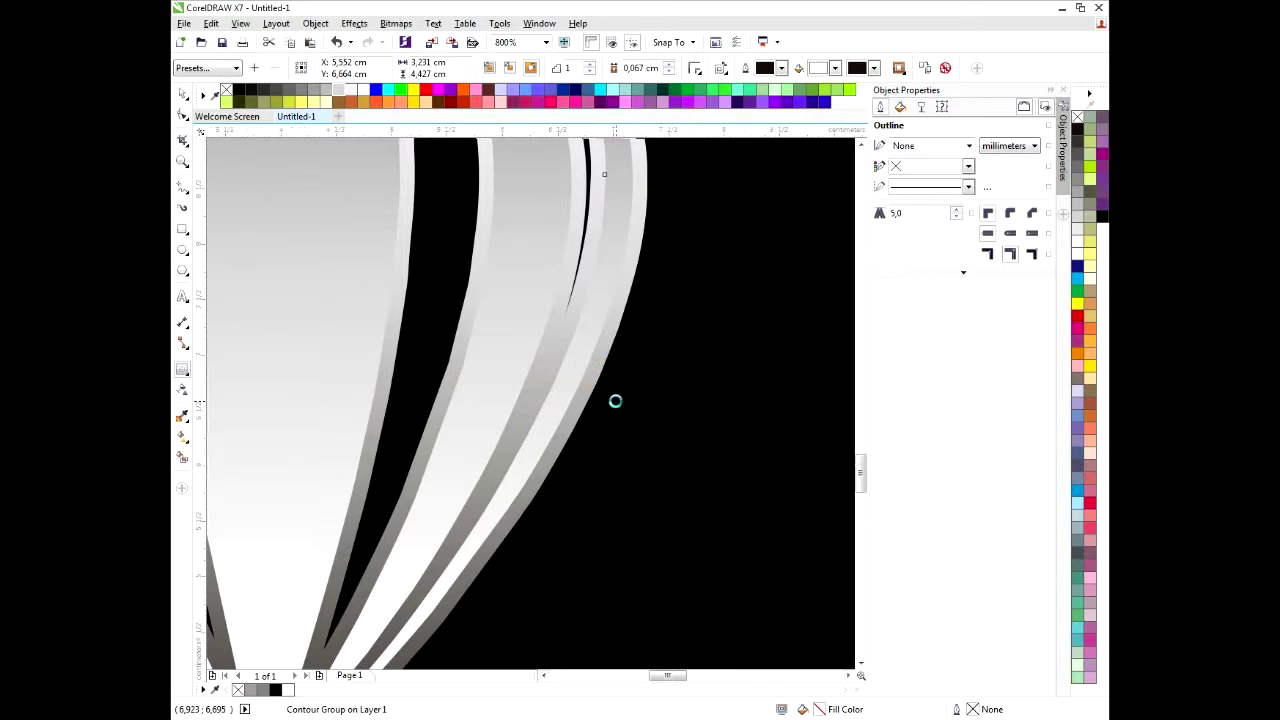
pyautogui.scroll(-2, 621, 405)
pyautogui.click(178, 97)
pyautogui.click(491, 280)
pyautogui.scroll(2, 491, 280)
pyautogui.click(484, 270)
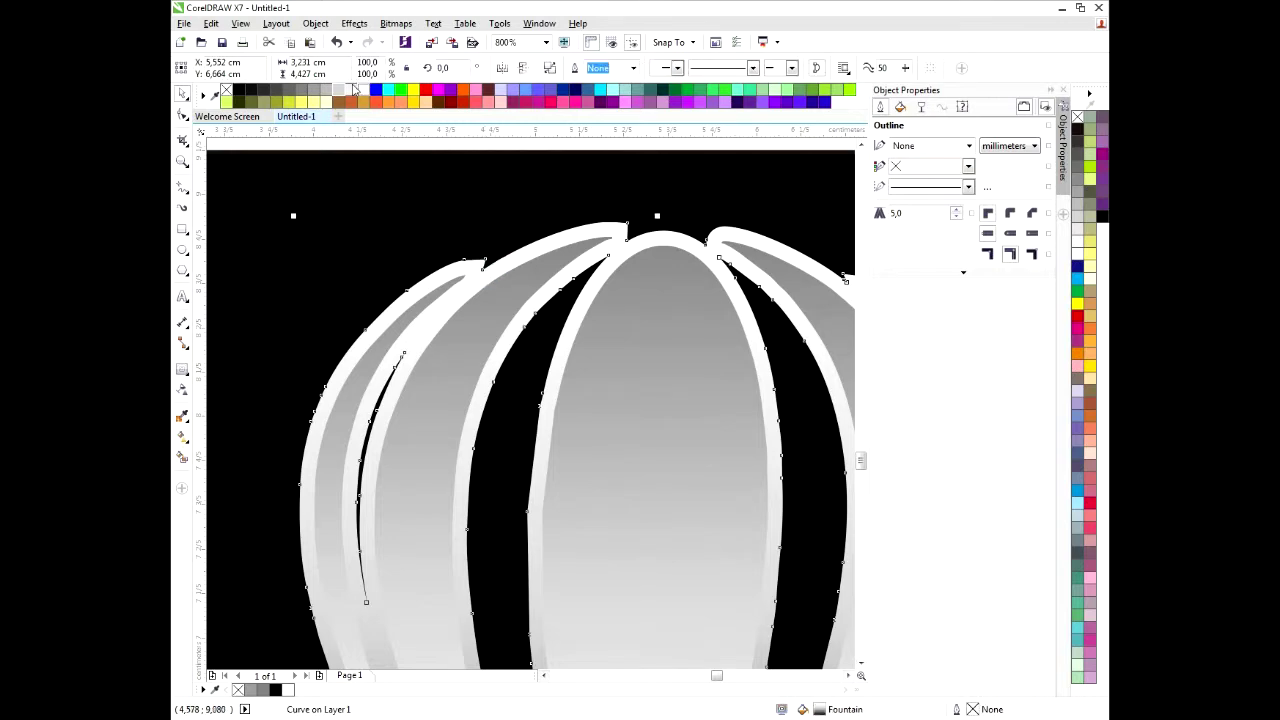
pyautogui.click(239, 90)
pyautogui.scroll(-2, 450, 240)
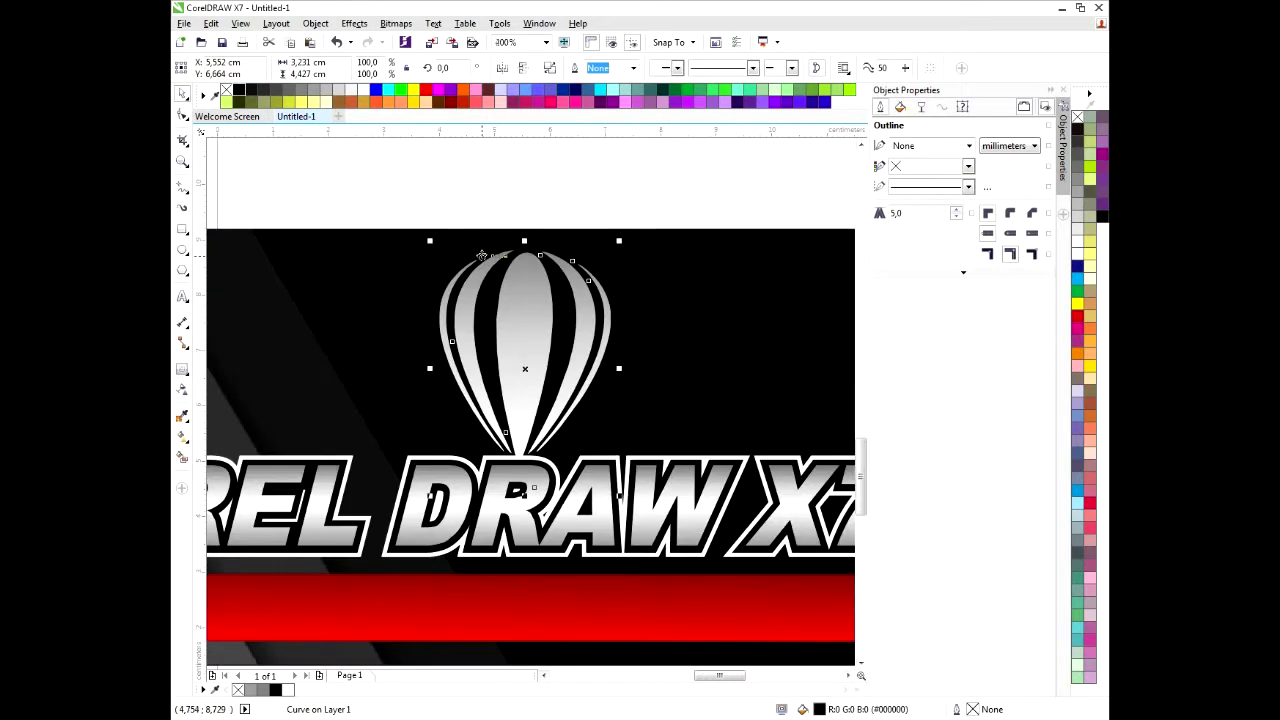
# Add a one-step white outside contour to the balloon's black border curve, with an offset of about 0.062 cm
pyautogui.click(182, 368)
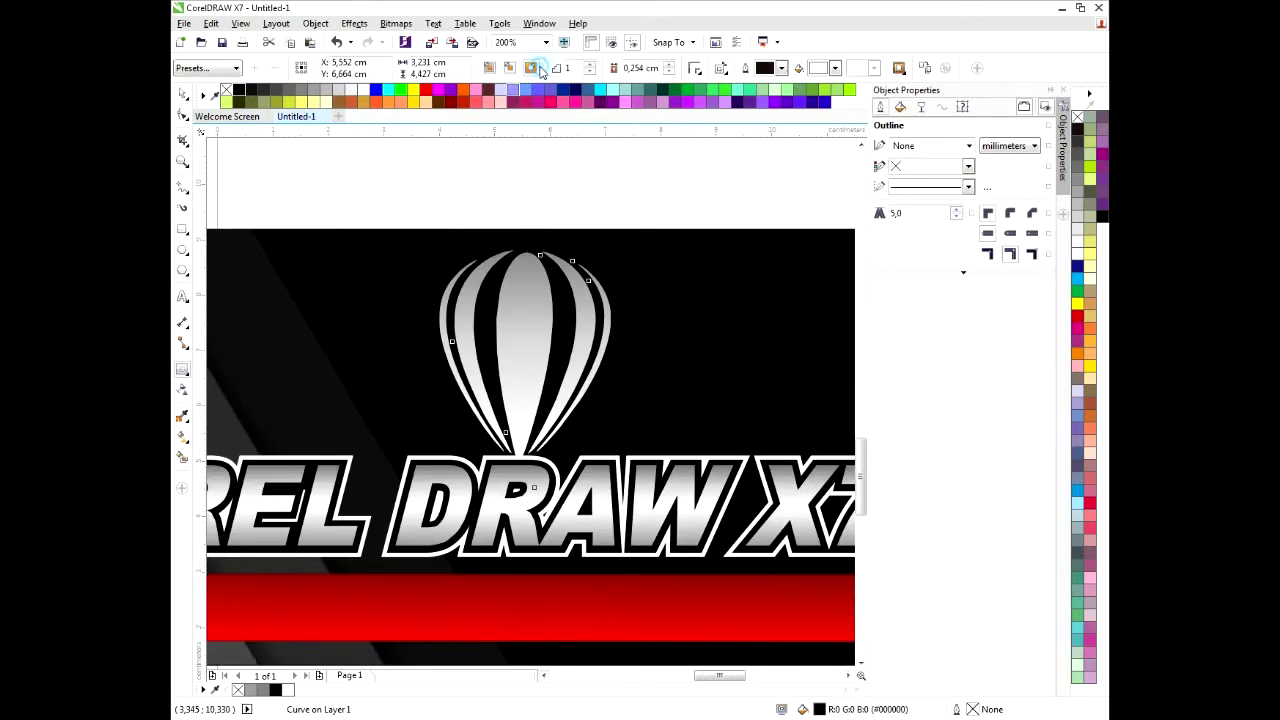
pyautogui.click(532, 68)
pyautogui.scroll(2, 420, 380)
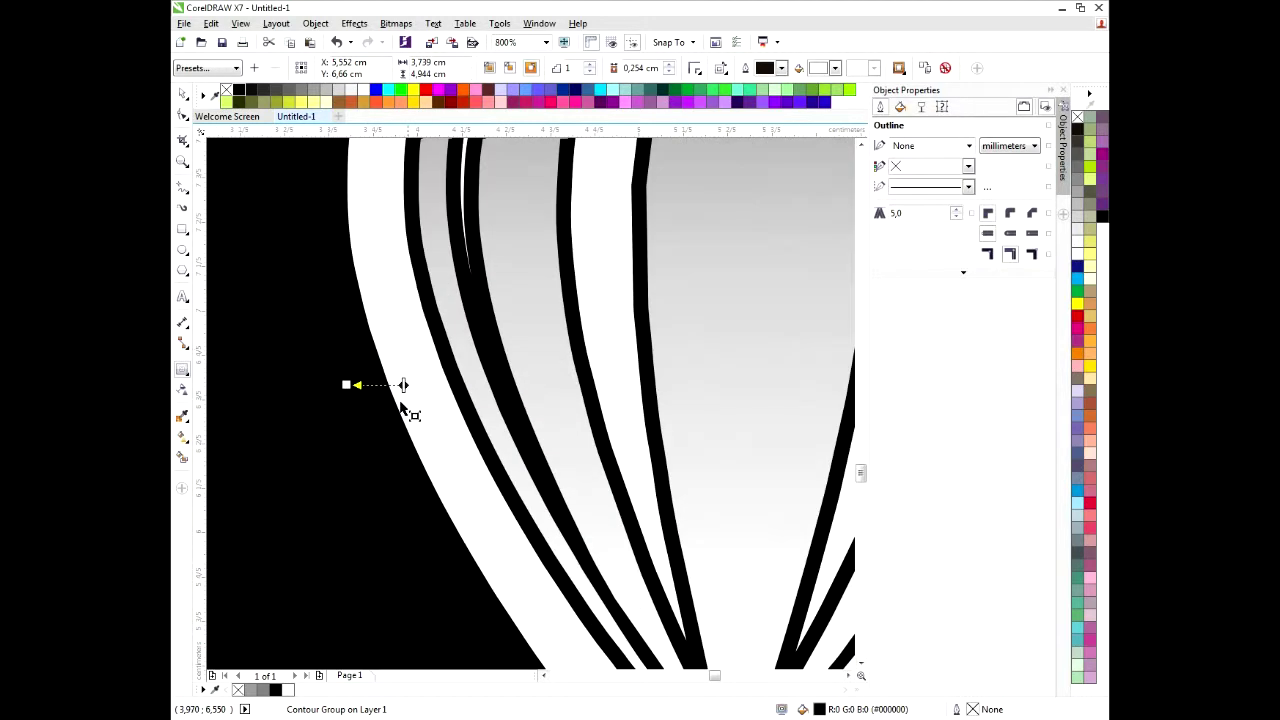
pyautogui.moveTo(346, 385); pyautogui.dragTo(391, 381)
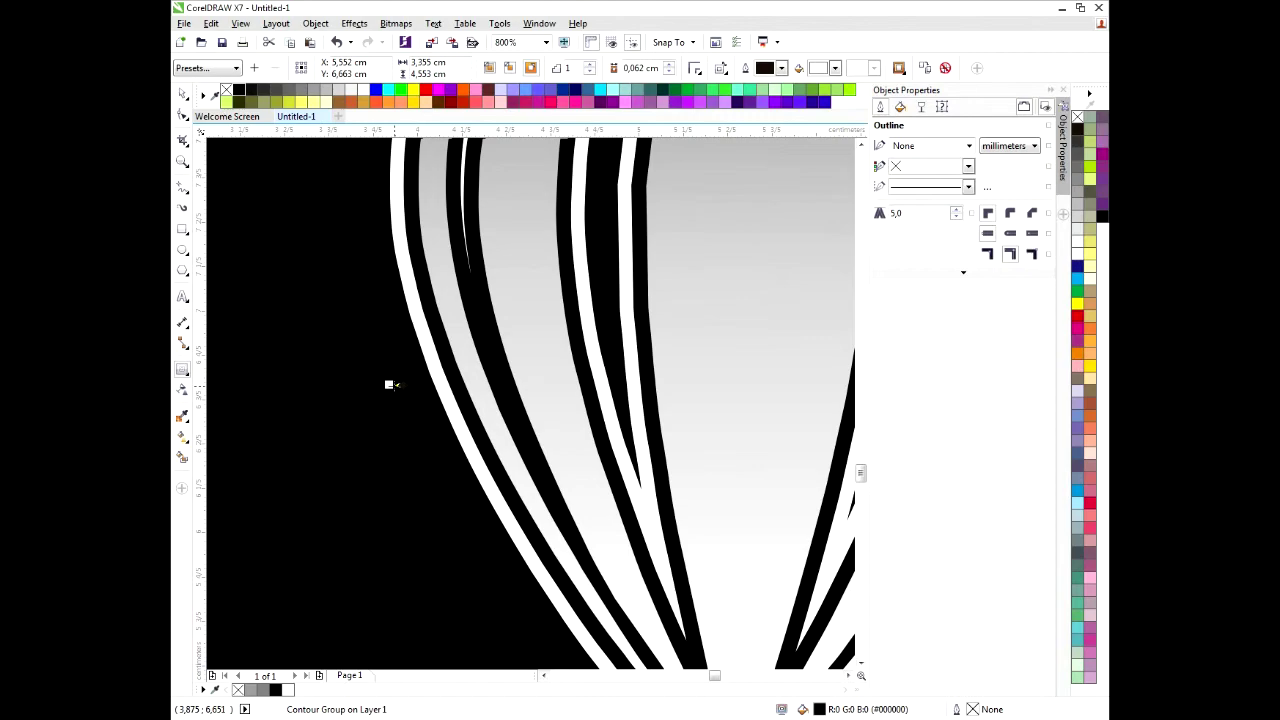
pyautogui.scroll(-1, 394, 386)
pyautogui.scroll(-3, 394, 386)
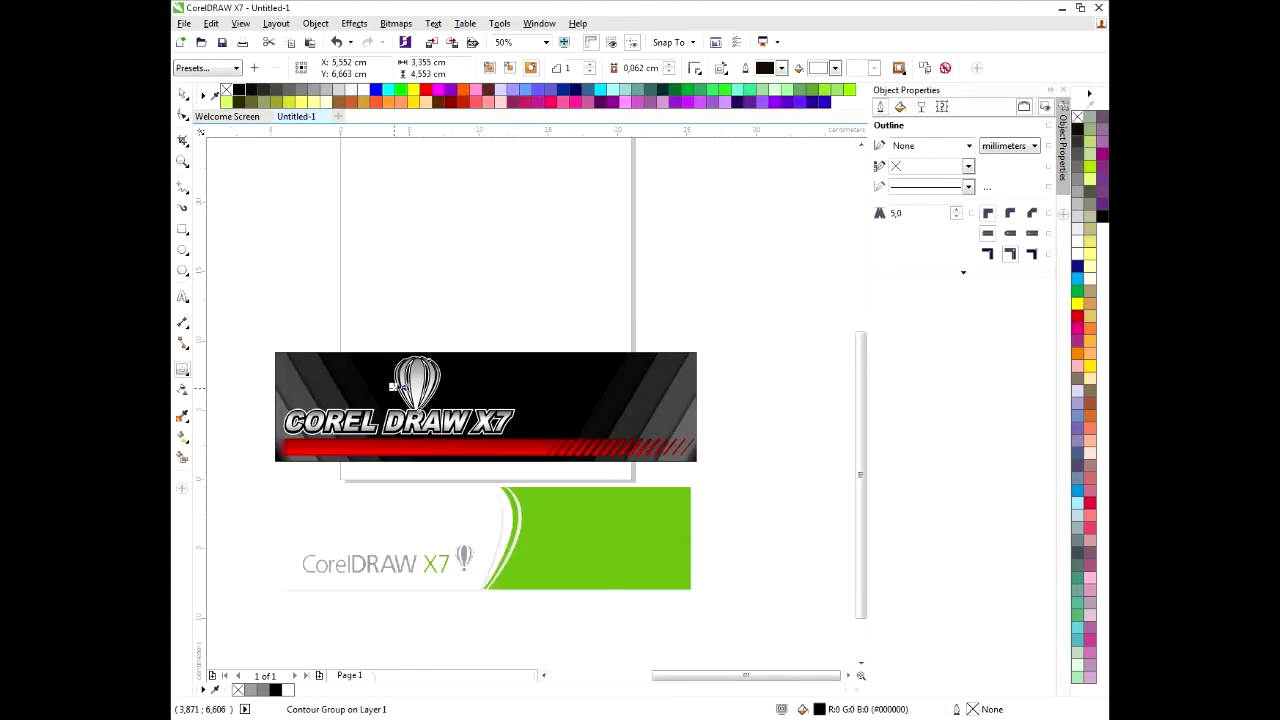
pyautogui.click(368, 258)
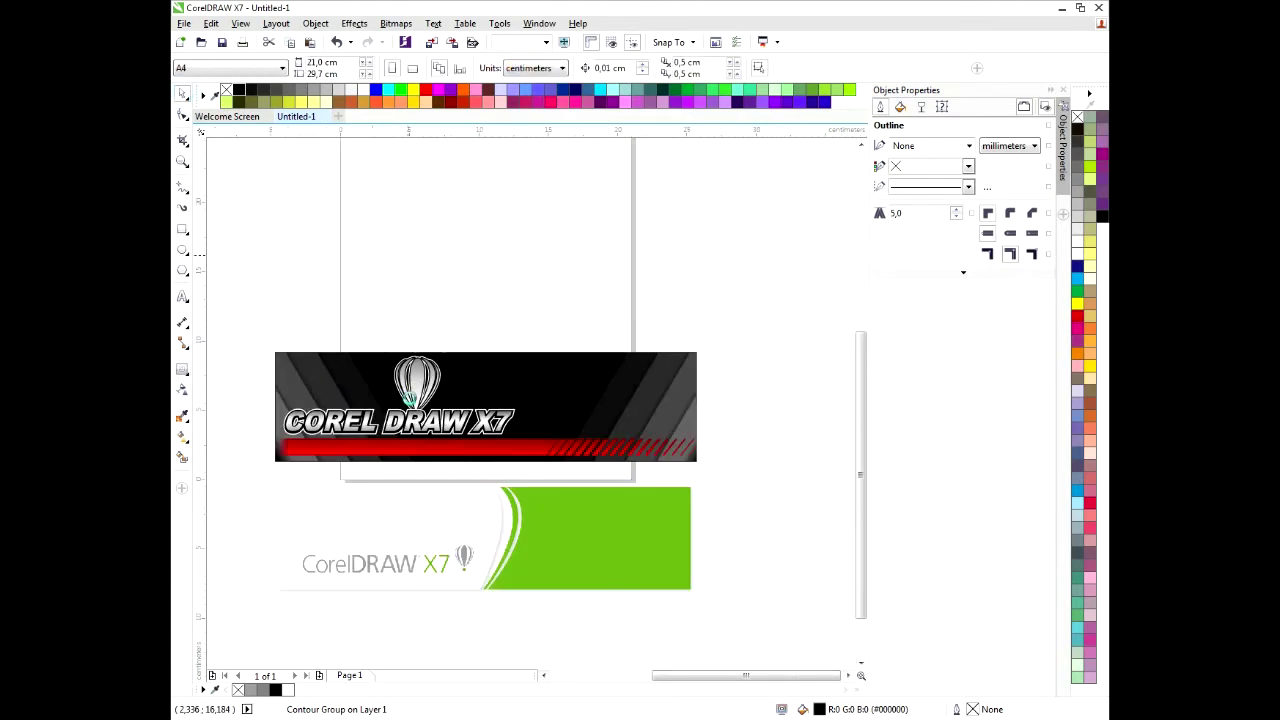
pyautogui.scroll(3, 405, 400)
pyautogui.scroll(-3, 378, 420)
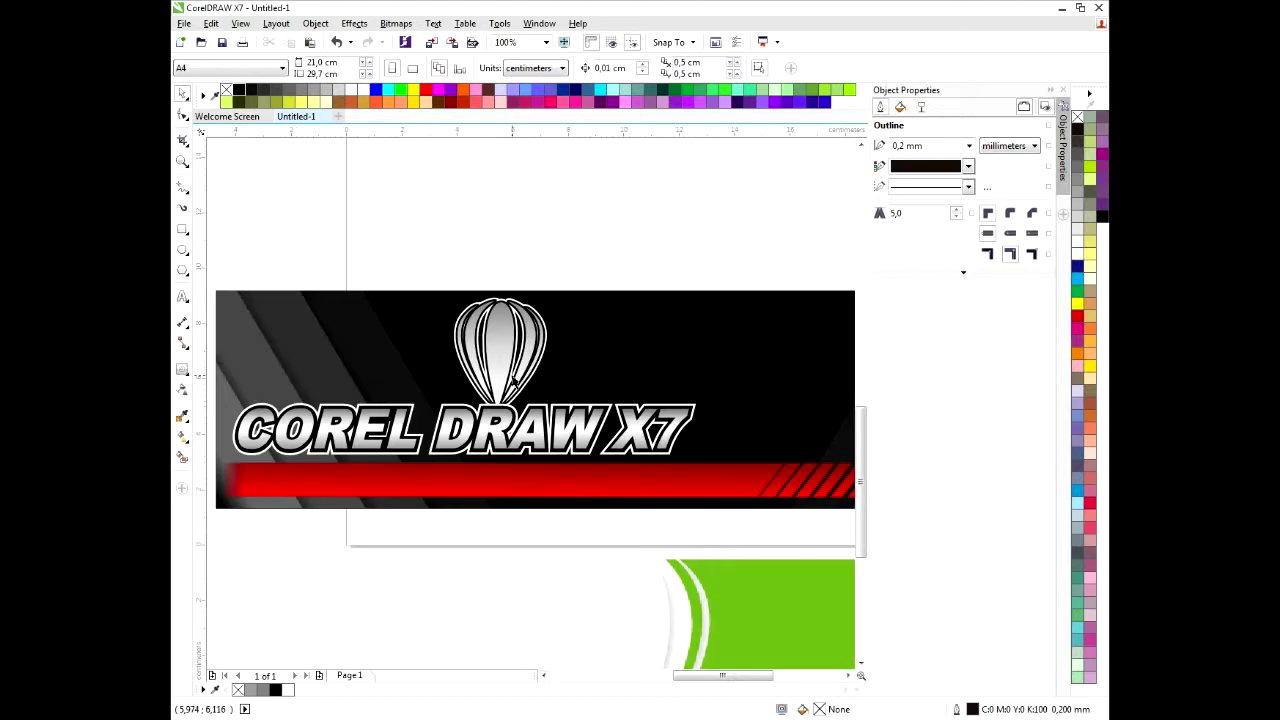
# Group the background, title and balloon objects and move the group further up from the original green splash image
pyautogui.moveTo(317, 292); pyautogui.dragTo(770, 477)
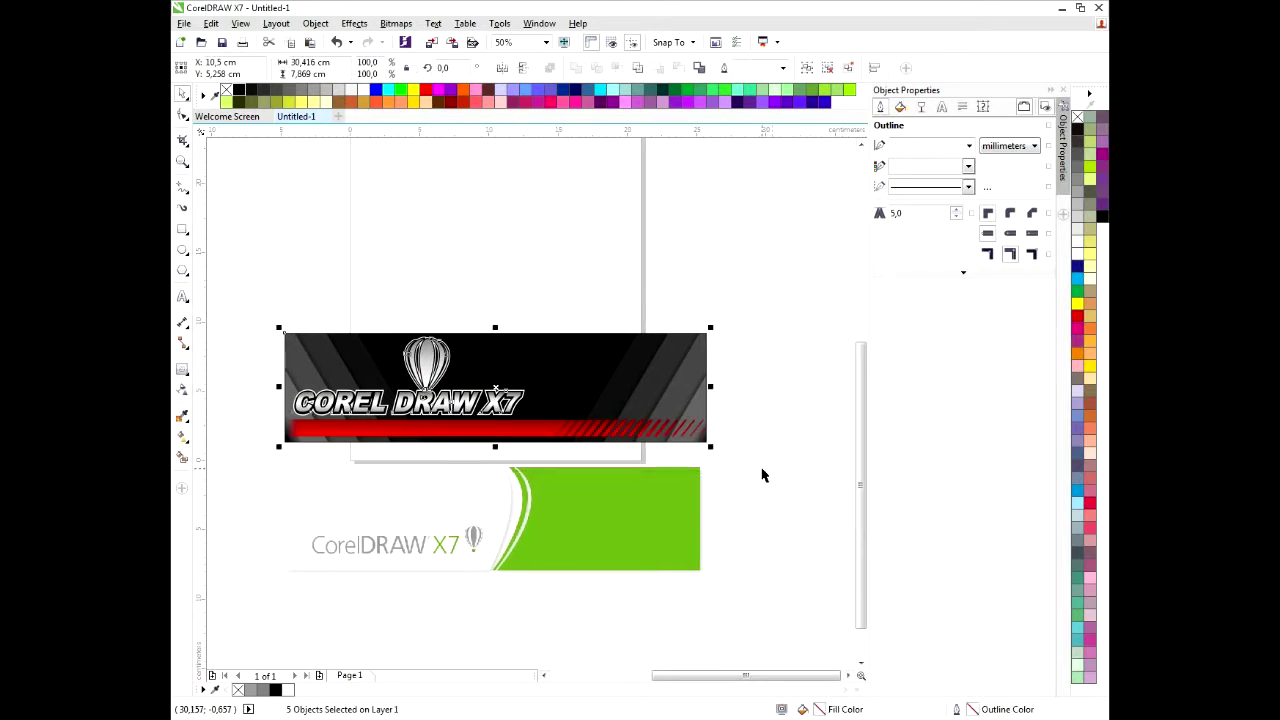
pyautogui.hotkey('ctrl', 'g')
pyautogui.moveTo(427, 377); pyautogui.dragTo(427, 297)
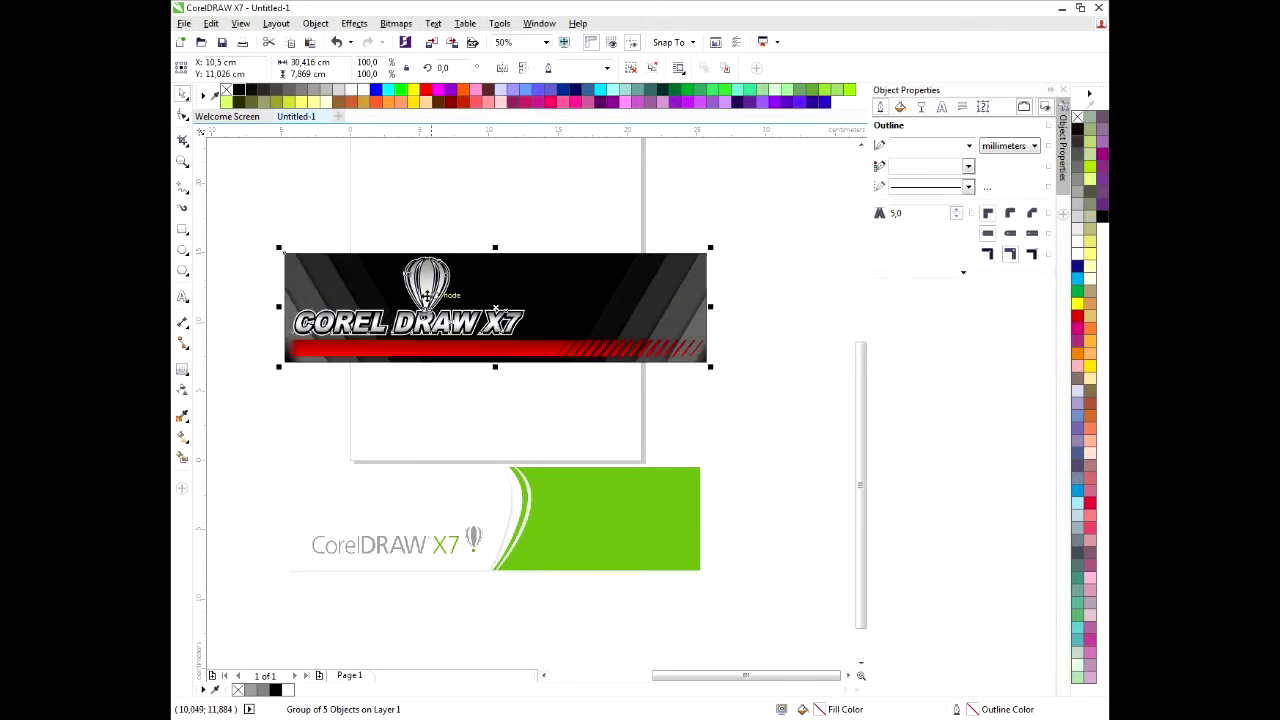
pyautogui.scroll(3, 427, 297)
pyautogui.scroll(-3, 565, 315)
pyautogui.click(585, 318)
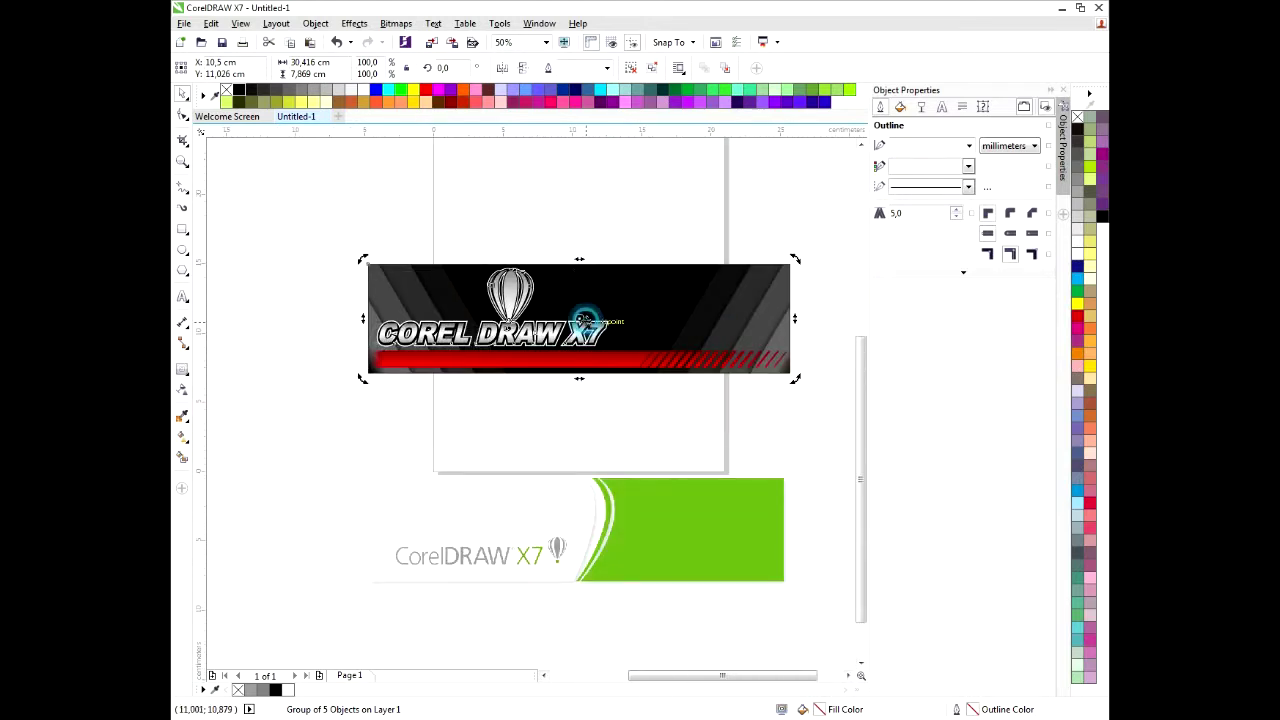
pyautogui.click(569, 297)
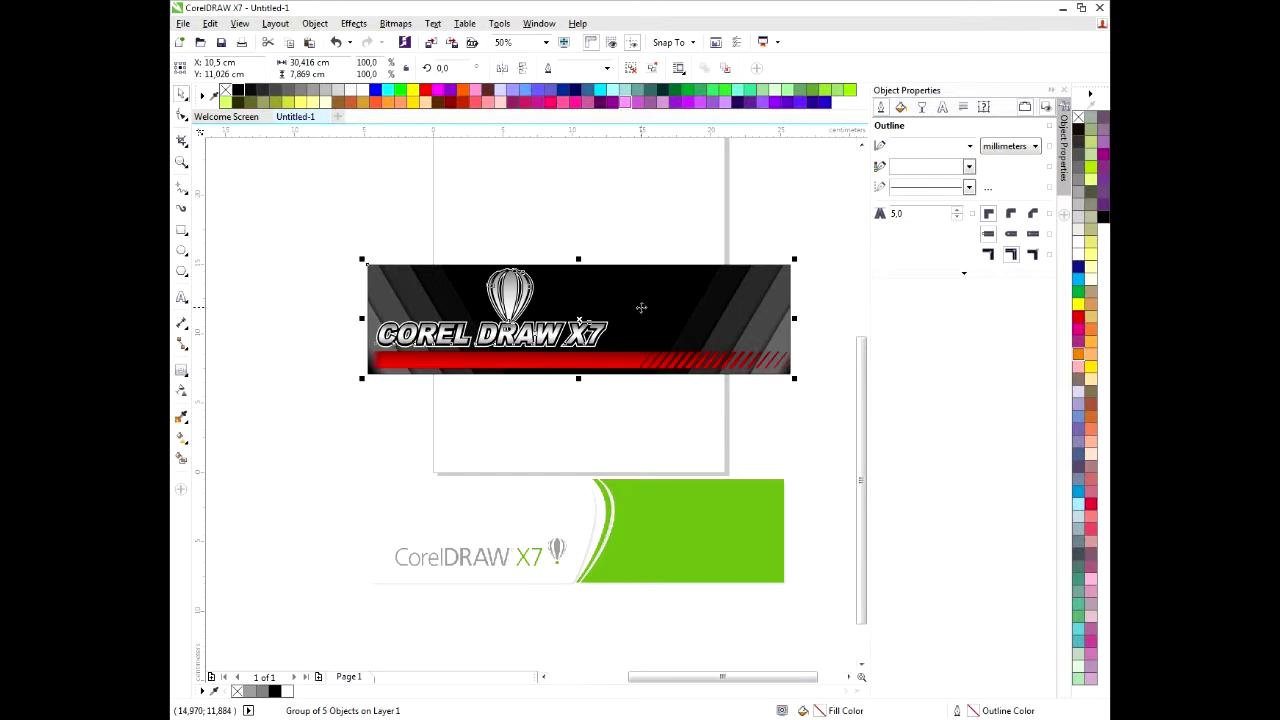
# Set up an export of only the selected group to the BAHAN folder as a TIFF bitmap named APP_Fireball
pyautogui.hotkey('ctrl', 'e')
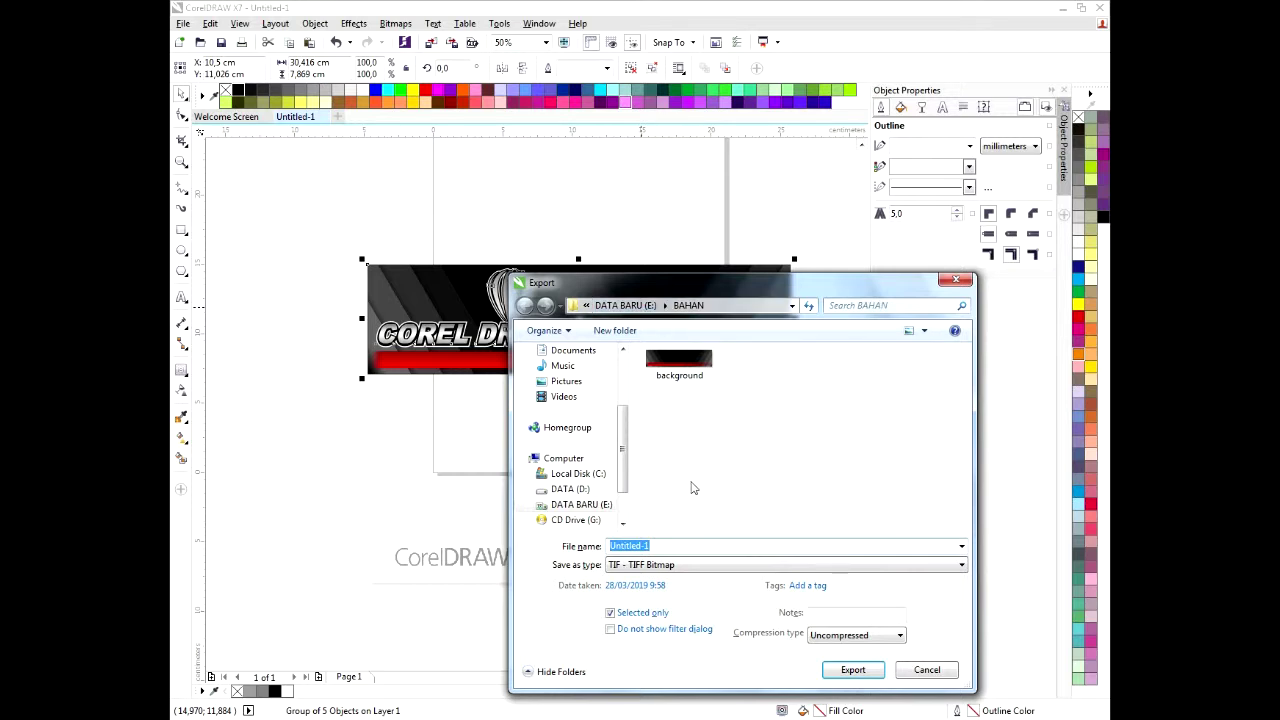
pyautogui.write('APP_Fireball')
pyautogui.moveTo(608, 545); pyautogui.dragTo(718, 563)
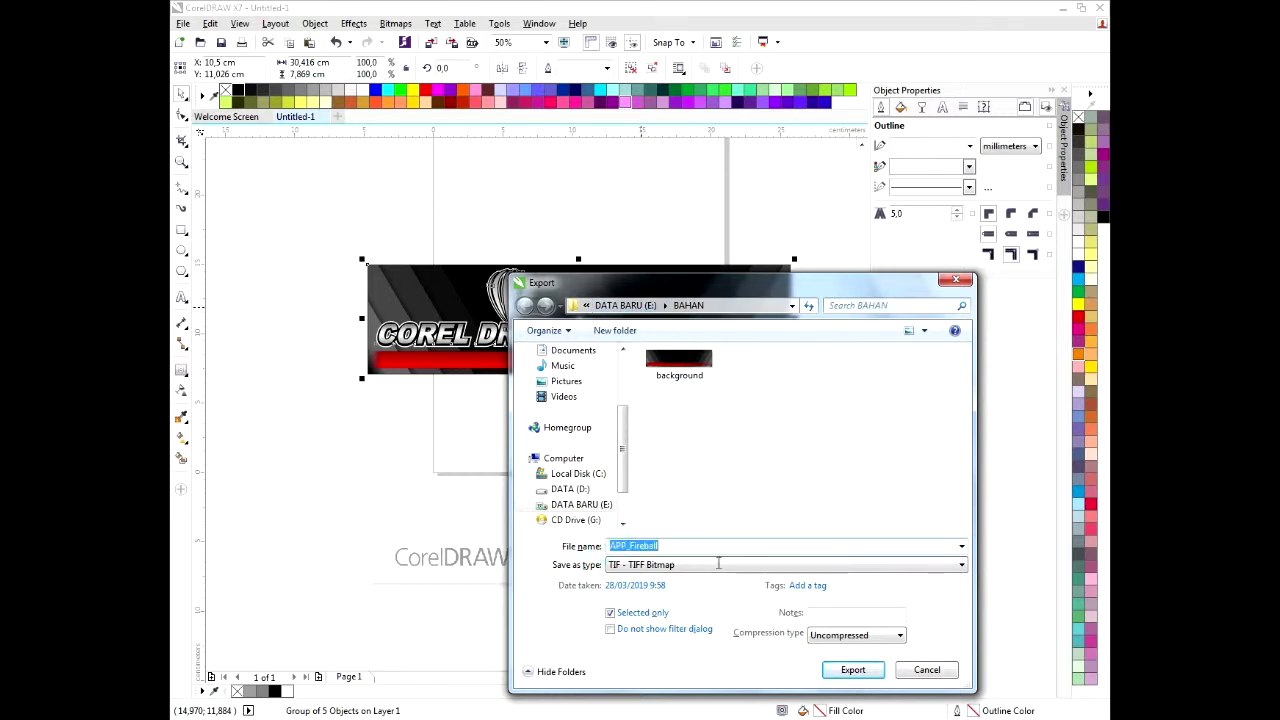
pyautogui.click(708, 548)
pyautogui.doubleClick(688, 546)
pyautogui.click(685, 548)
pyautogui.doubleClick(610, 546)
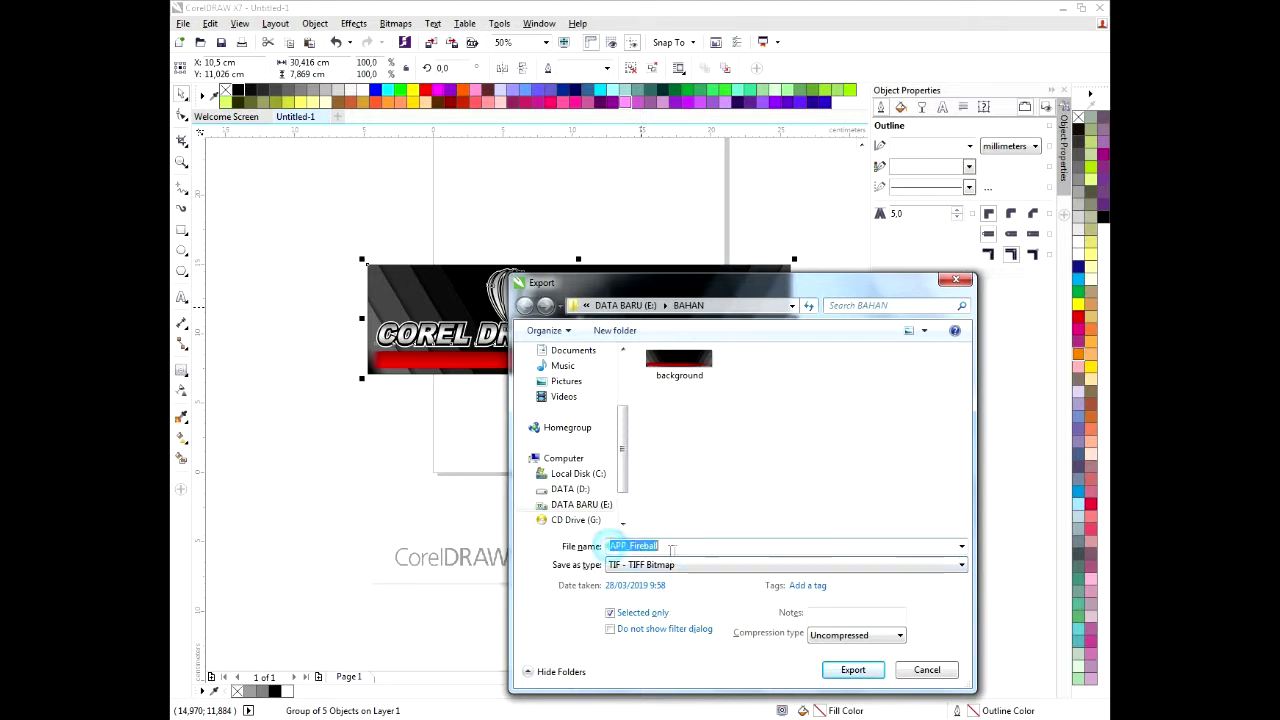
pyautogui.click(684, 548)
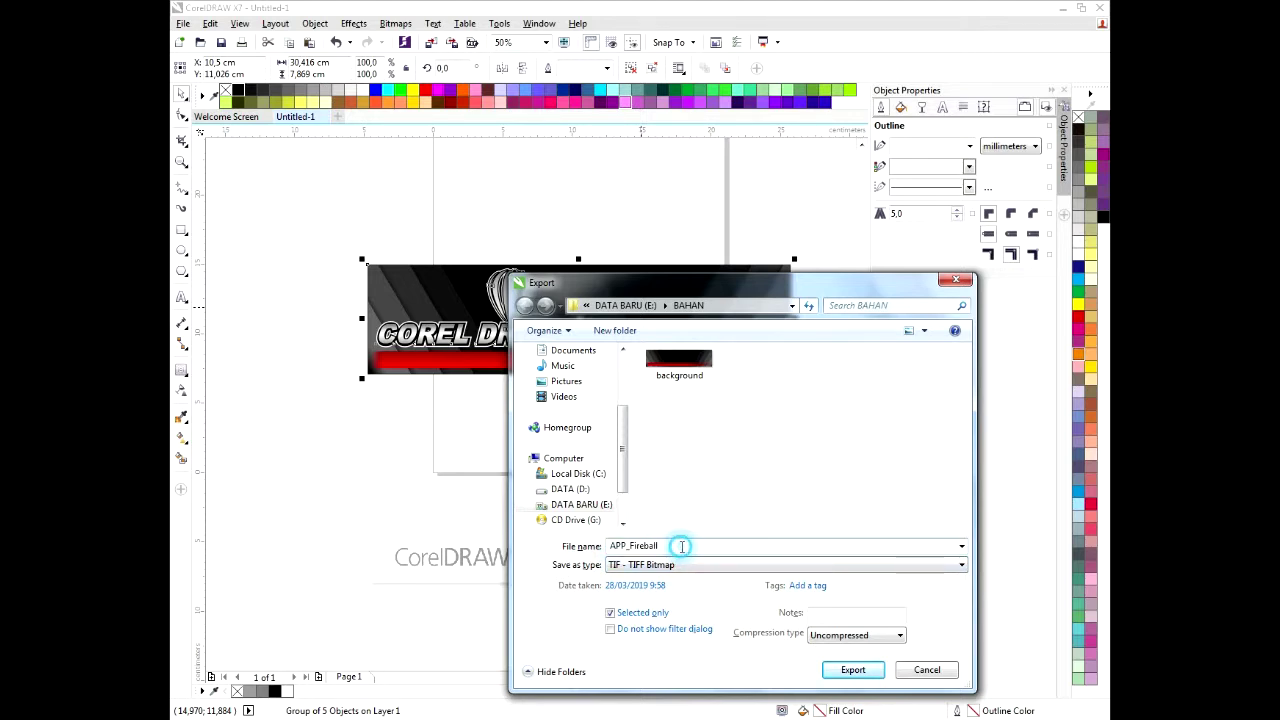
# Set the exported bitmap's color mode to RGB Color (24-bit) and complete the export
pyautogui.click(828, 670)
pyautogui.click(595, 368)
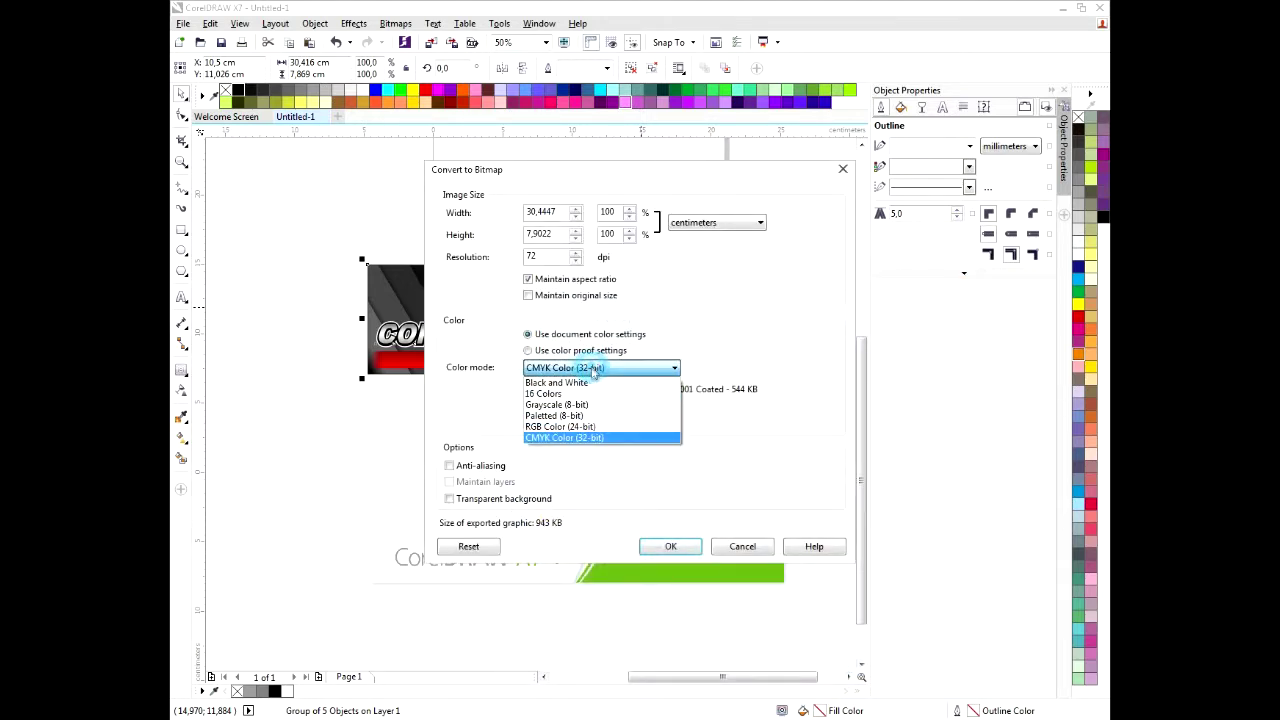
pyautogui.click(590, 428)
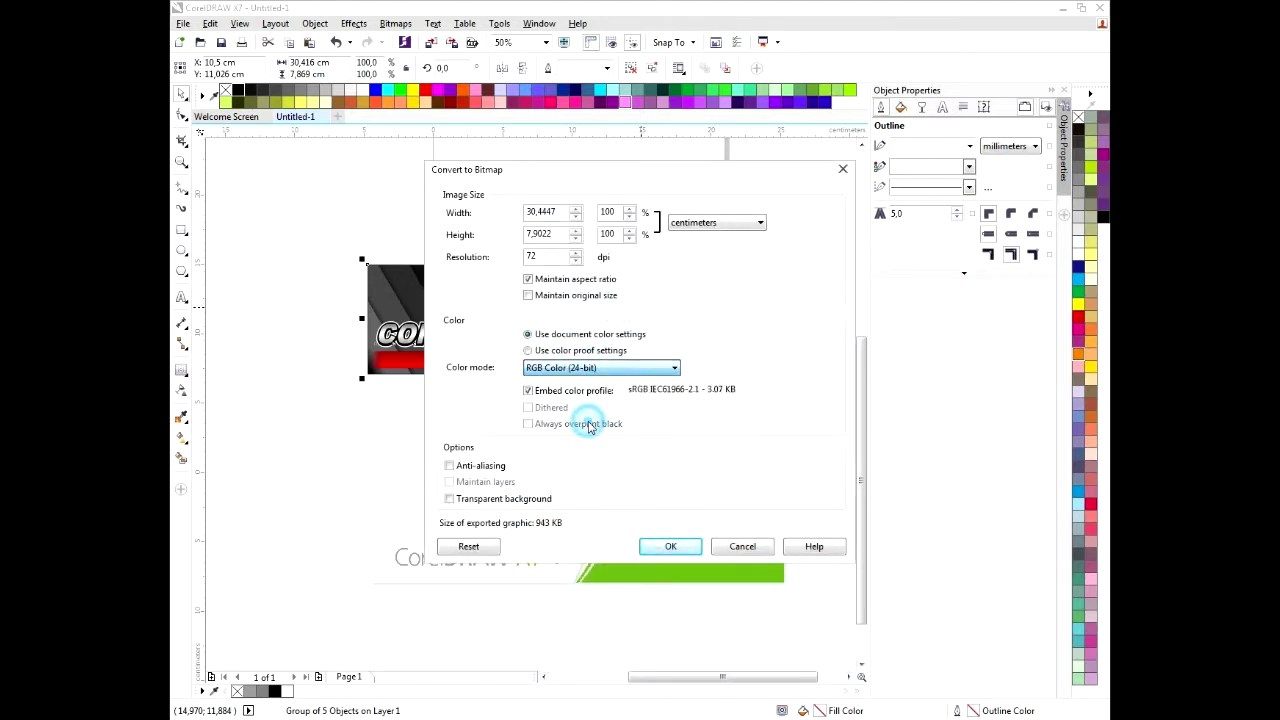
pyautogui.click(673, 550)
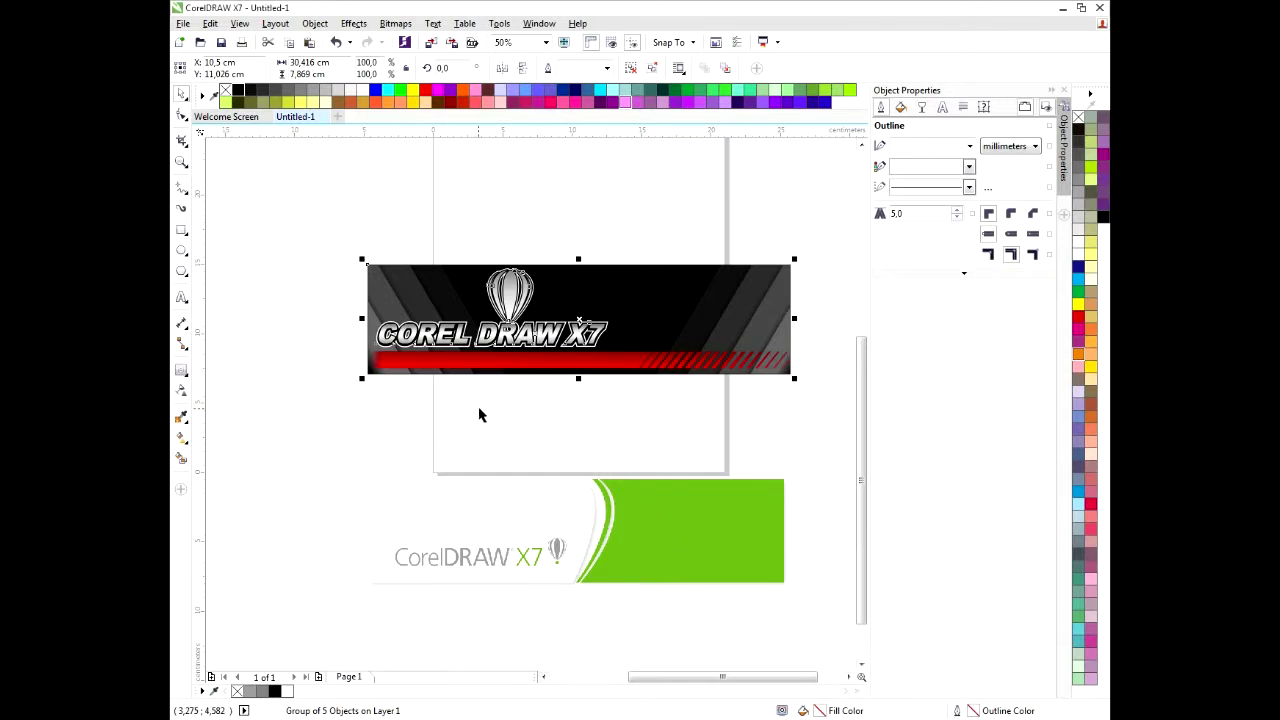
# Switch to the BAHAN folder in Windows Explorer and copy the APP_Fireball file
pyautogui.moveTo(425, 718)
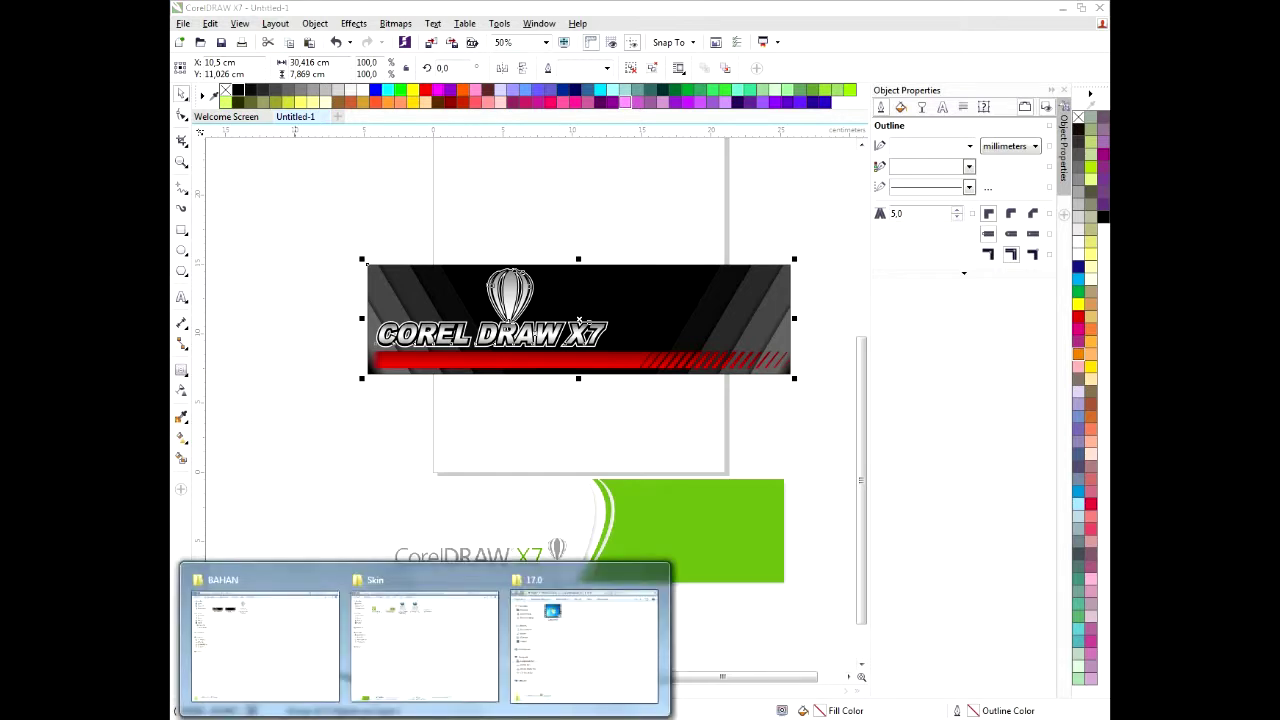
pyautogui.click(297, 625)
pyautogui.click(334, 118)
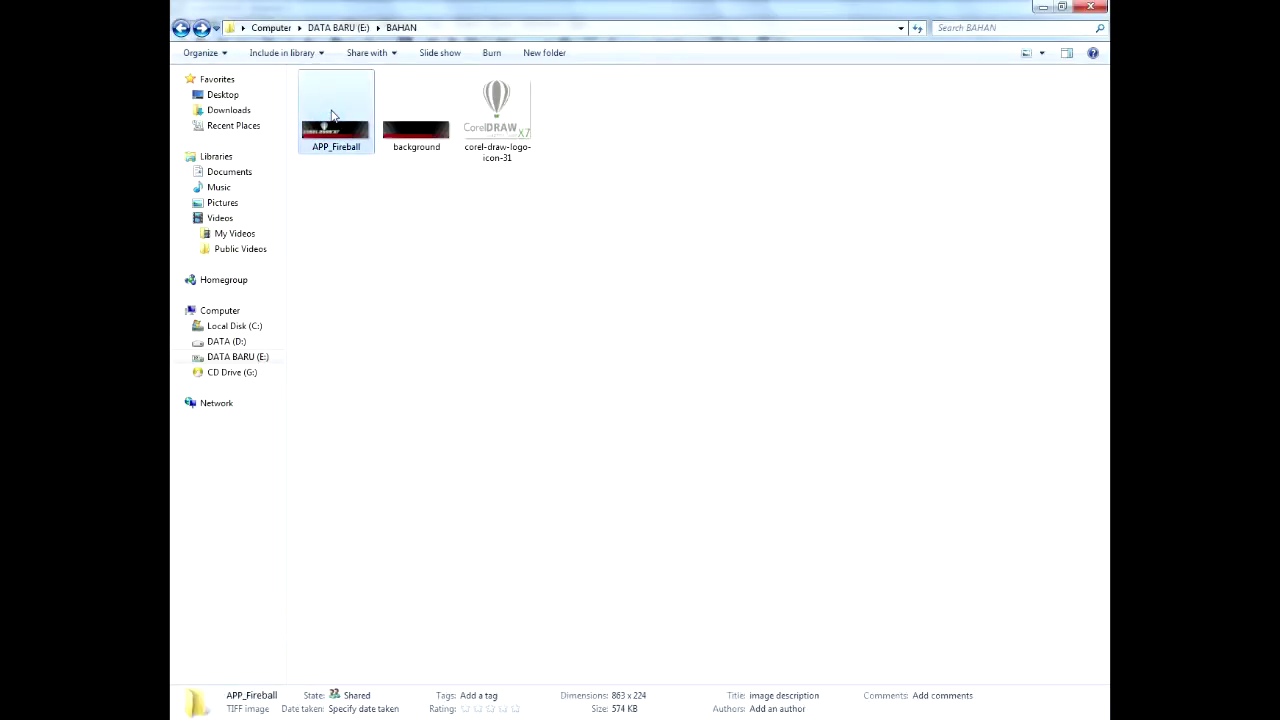
pyautogui.rightClick(333, 116)
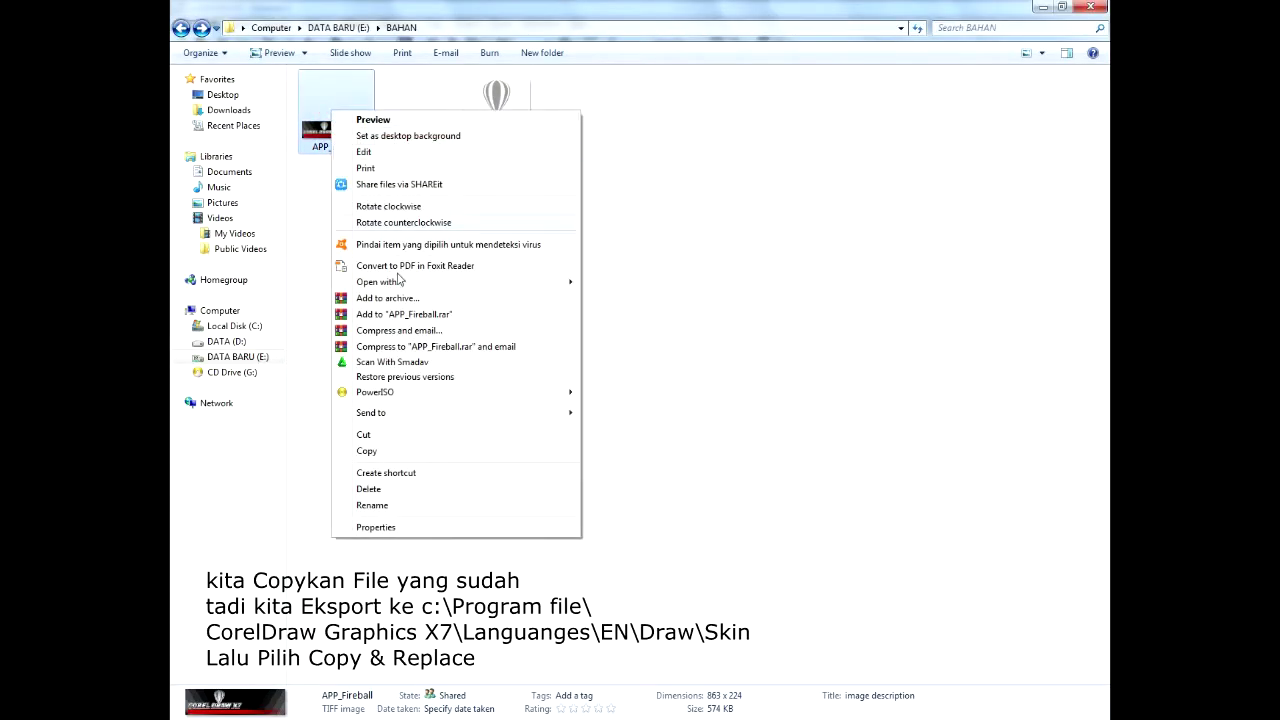
pyautogui.click(415, 451)
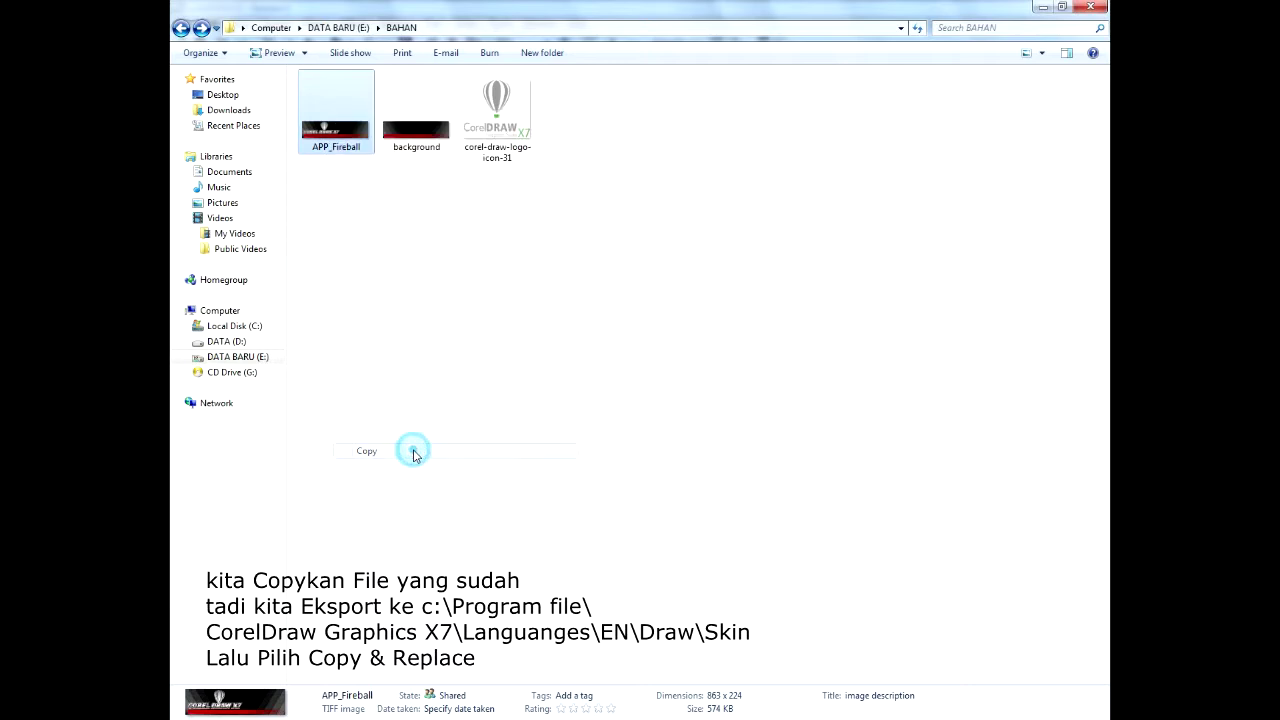
# Browse to C:\Program Files\Corel\CorelDRAW Graphics Suite X7\Languages\EN\Draw\Skin
pyautogui.click(237, 327)
pyautogui.doubleClick(341, 127)
pyautogui.doubleClick(326, 158)
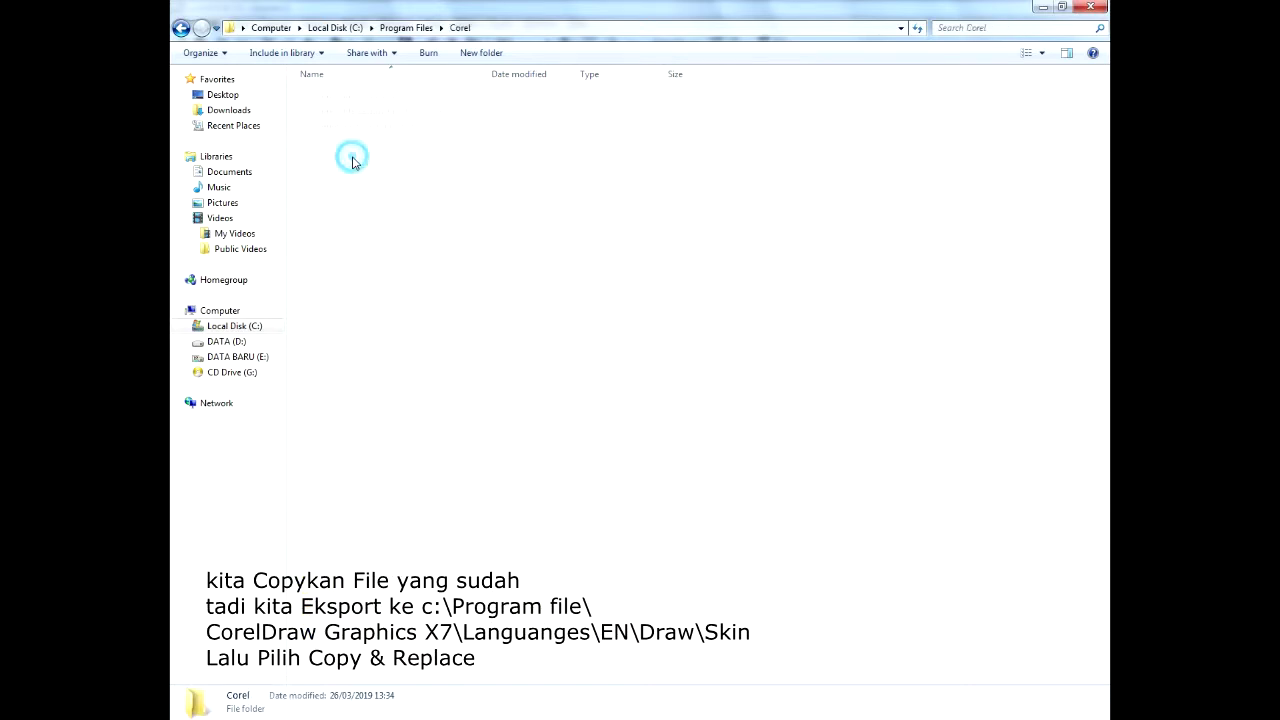
pyautogui.doubleClick(358, 133)
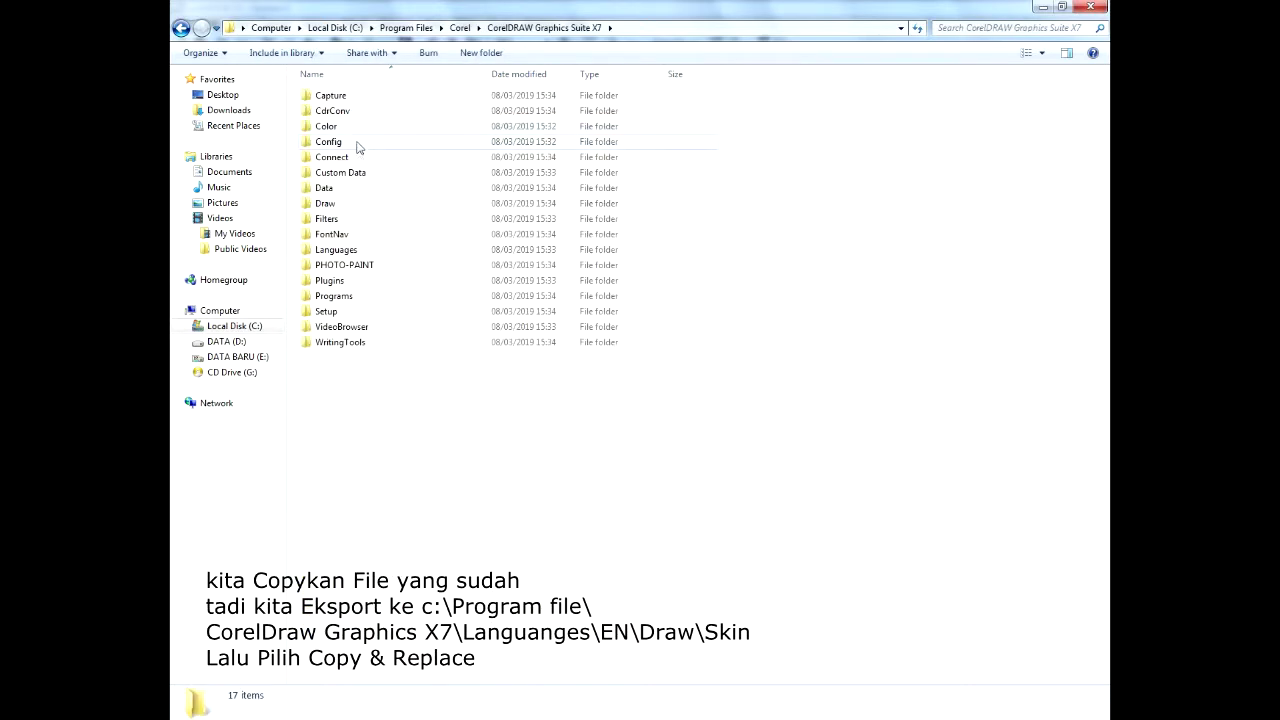
pyautogui.doubleClick(347, 255)
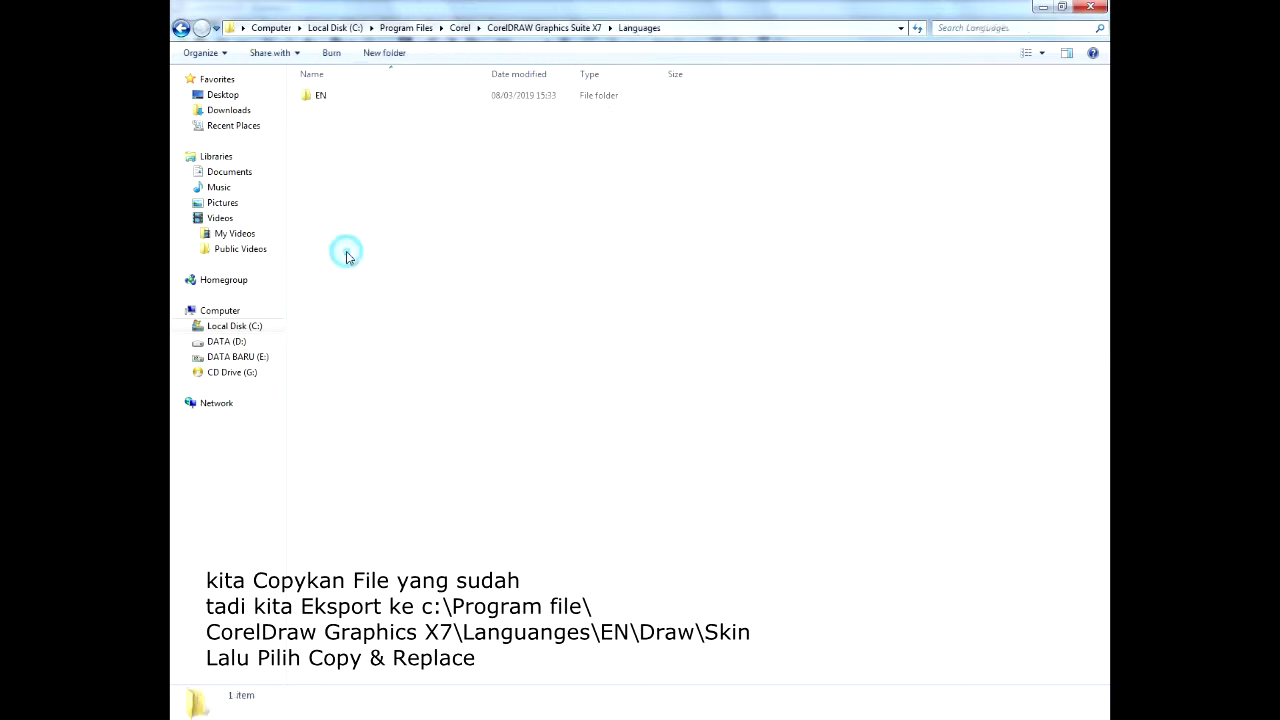
pyautogui.click(349, 101)
pyautogui.click(349, 101)
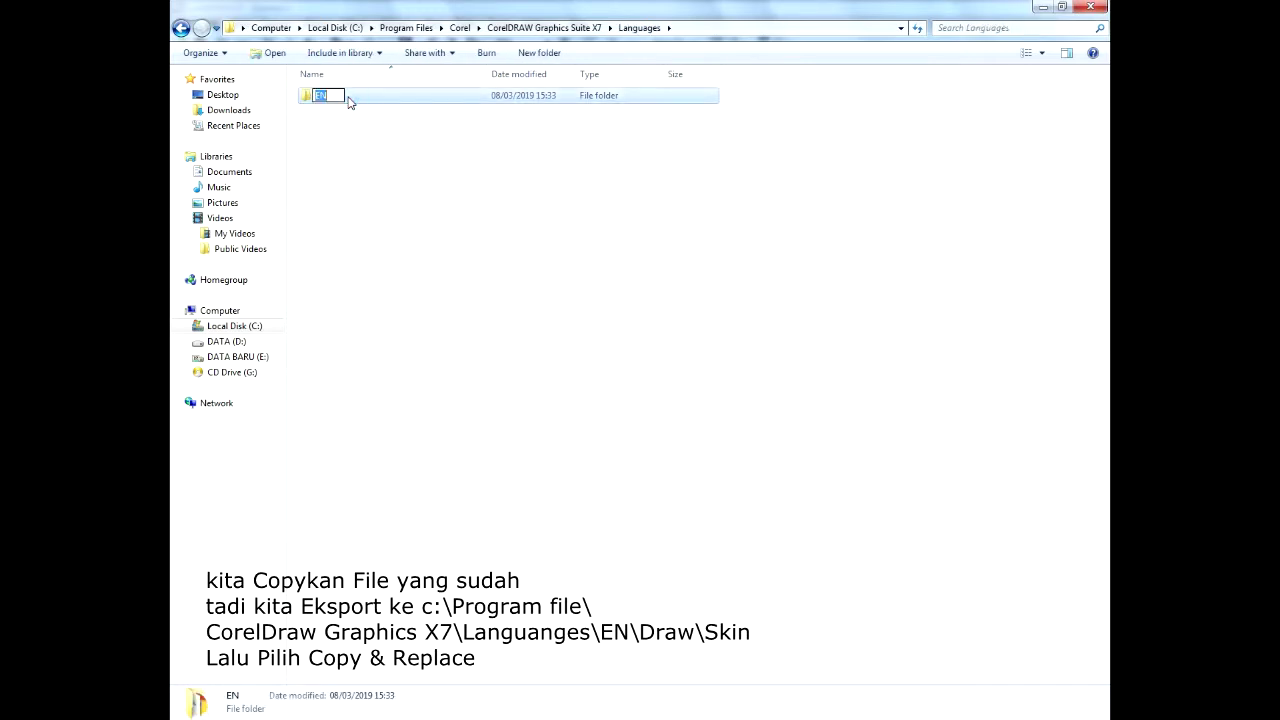
pyautogui.doubleClick(349, 97)
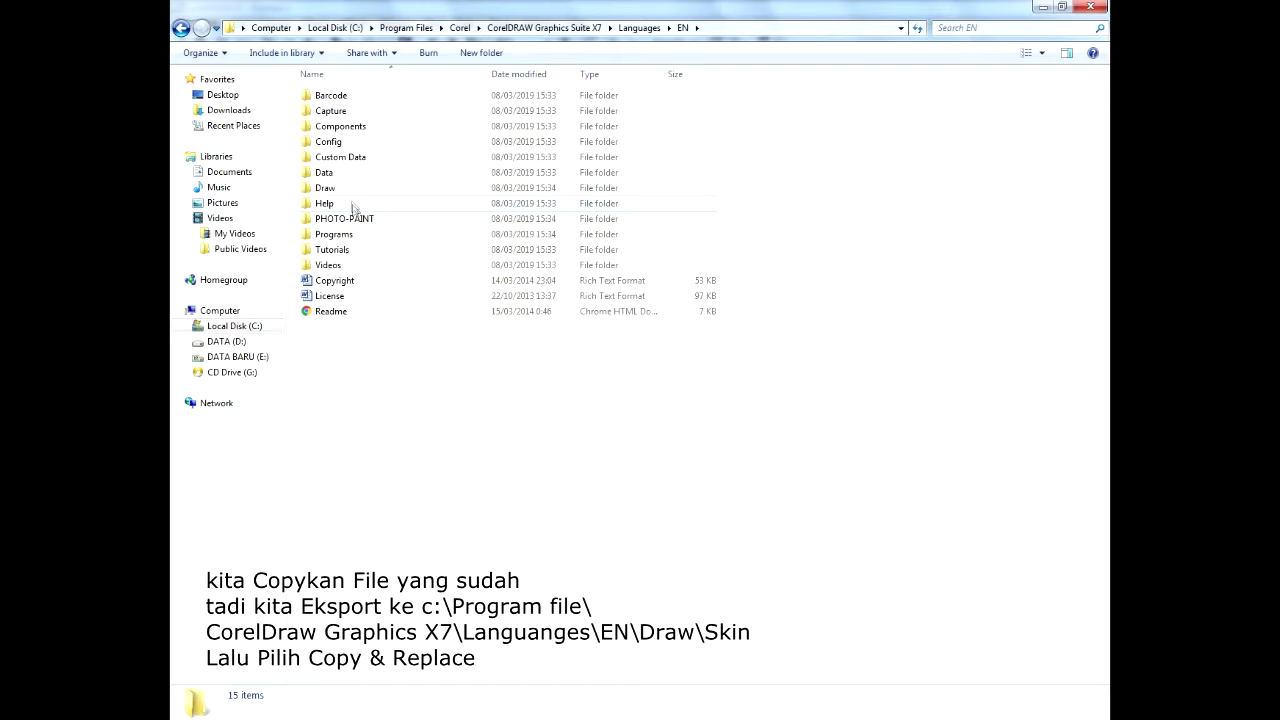
pyautogui.click(354, 203)
pyautogui.doubleClick(351, 189)
pyautogui.doubleClick(346, 127)
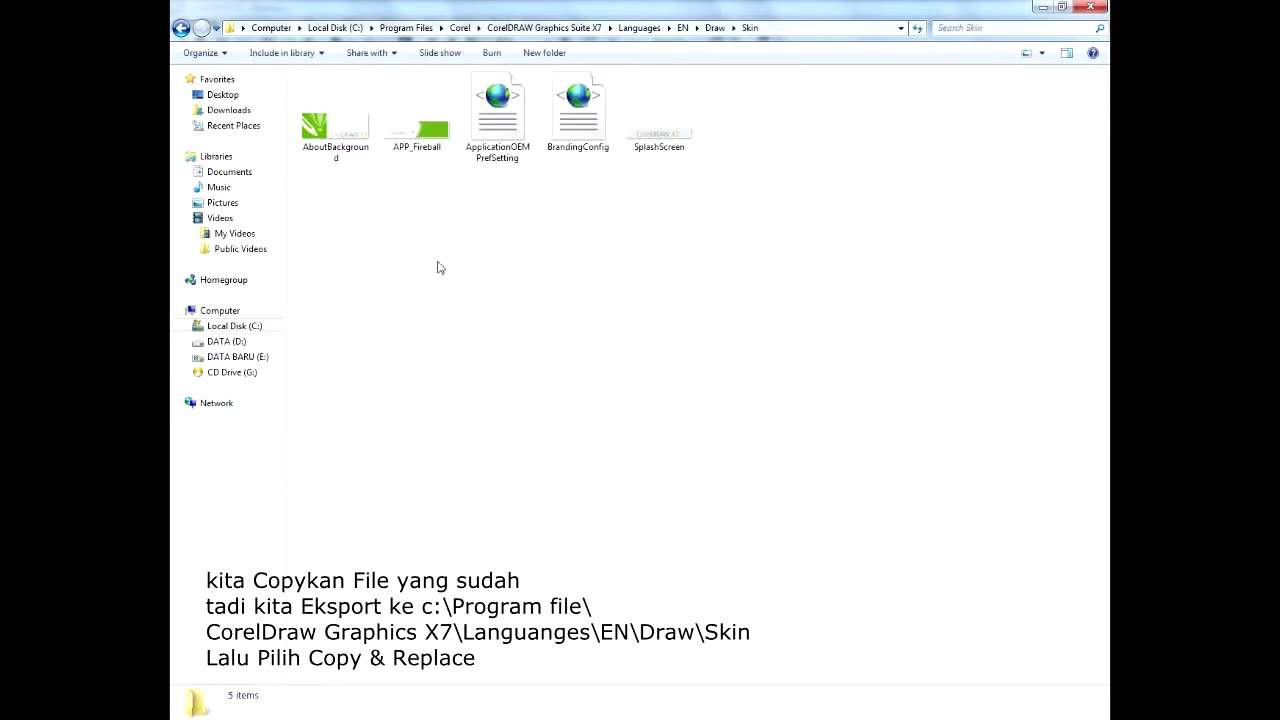
# Paste APP_Fireball into the Skin folder, replacing the original with administrator permission, and close the Explorer window
pyautogui.hotkey('ctrl', 'v')
pyautogui.click(578, 306)
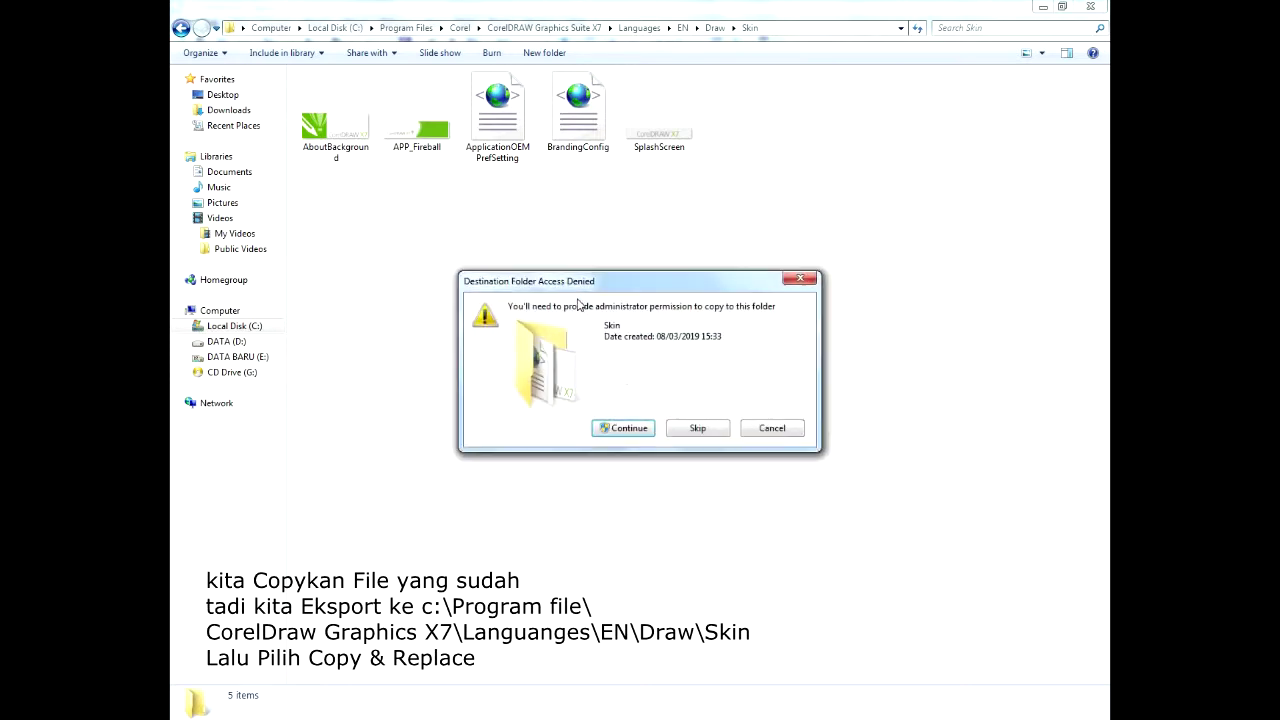
pyautogui.click(631, 427)
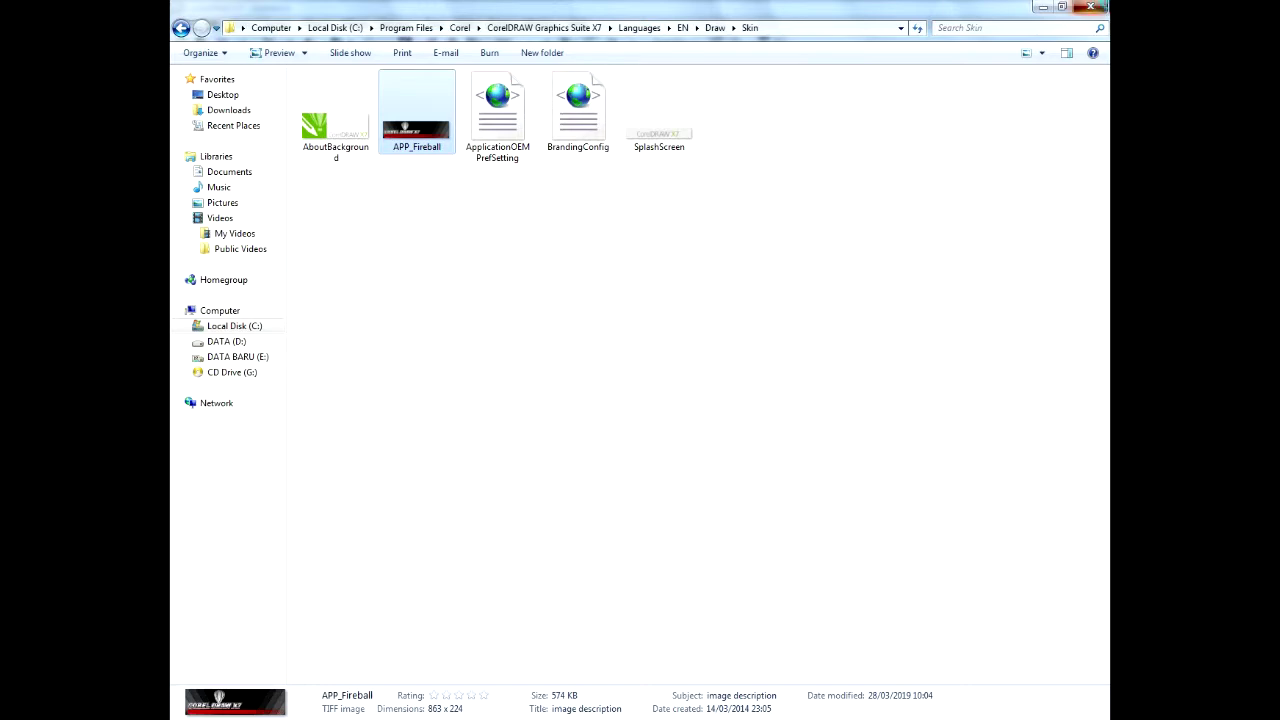
pyautogui.click(1090, 7)
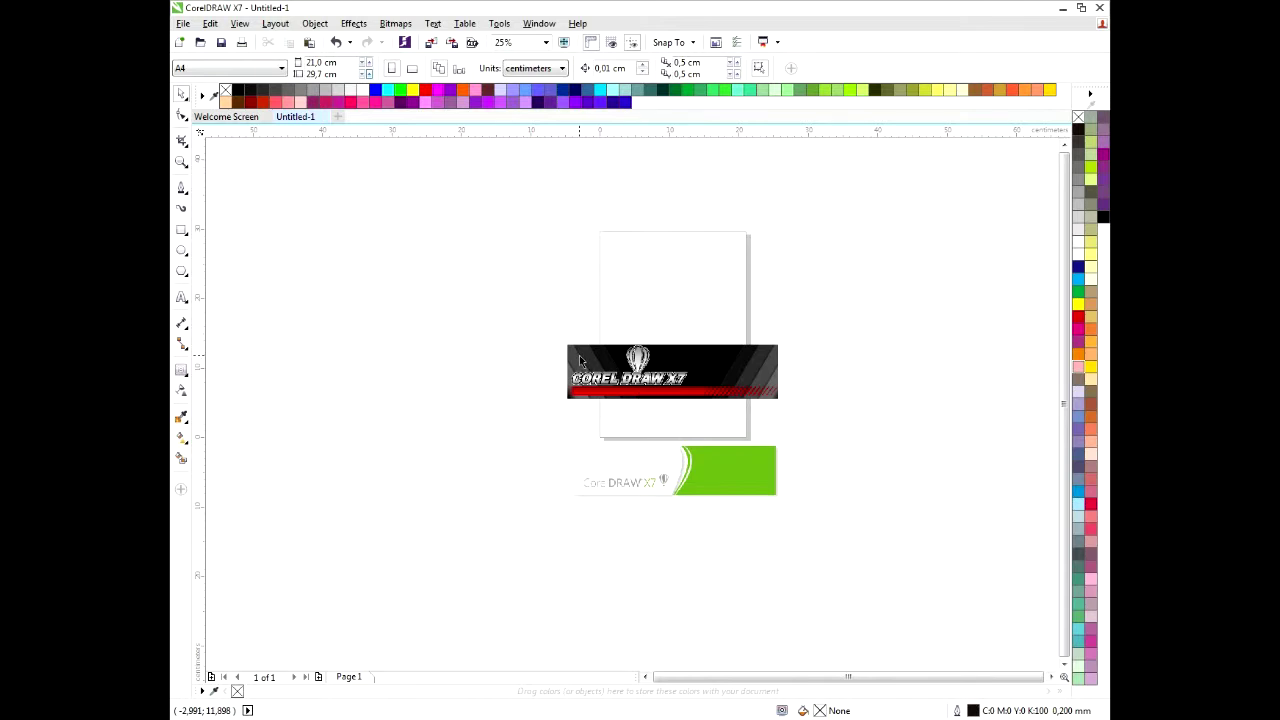
# Save the drawing in the BAHAN folder as a CDR file named opening coreldraw x7
pyautogui.hotkey('ctrl', 's')
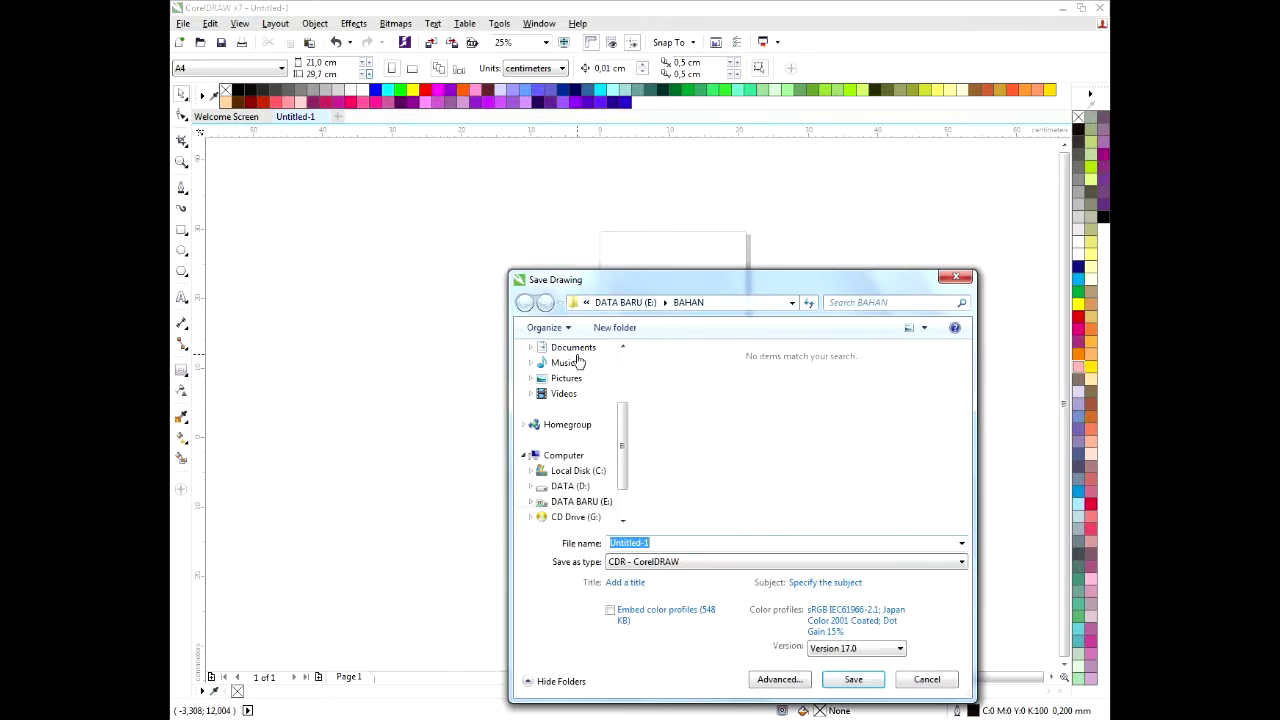
pyautogui.write('opening coreldraw x7')
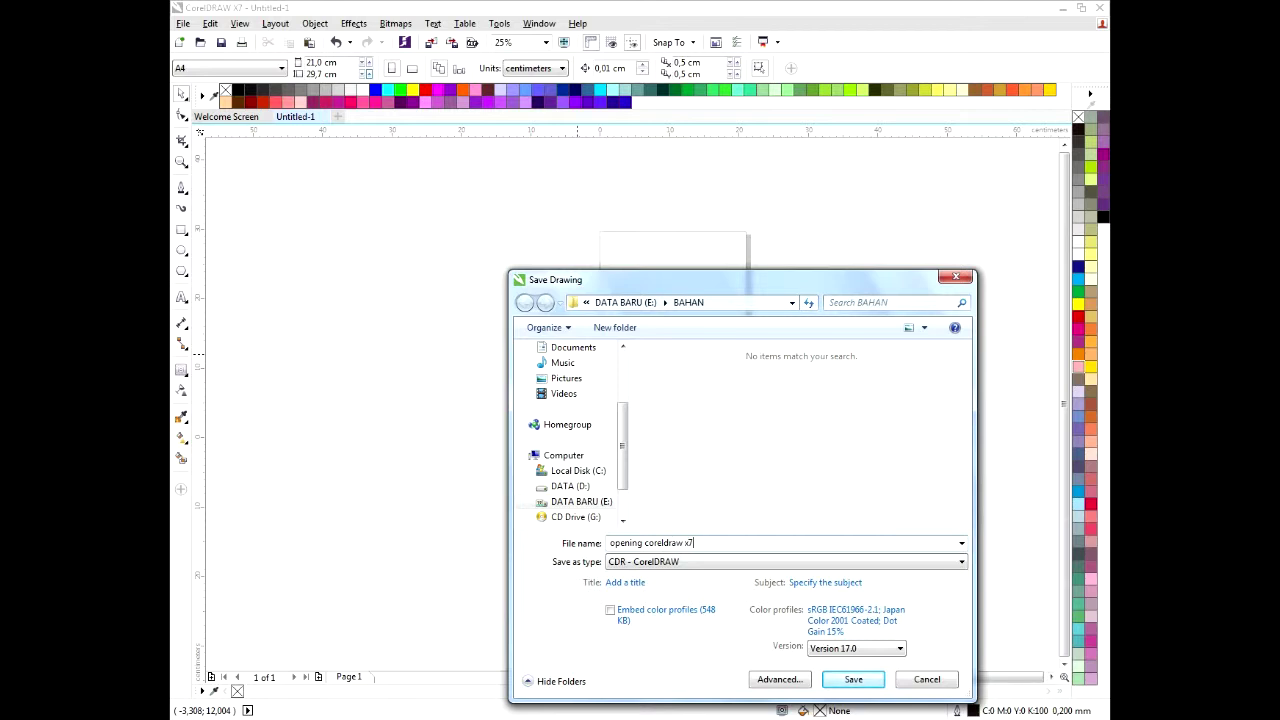
pyautogui.press('Return')
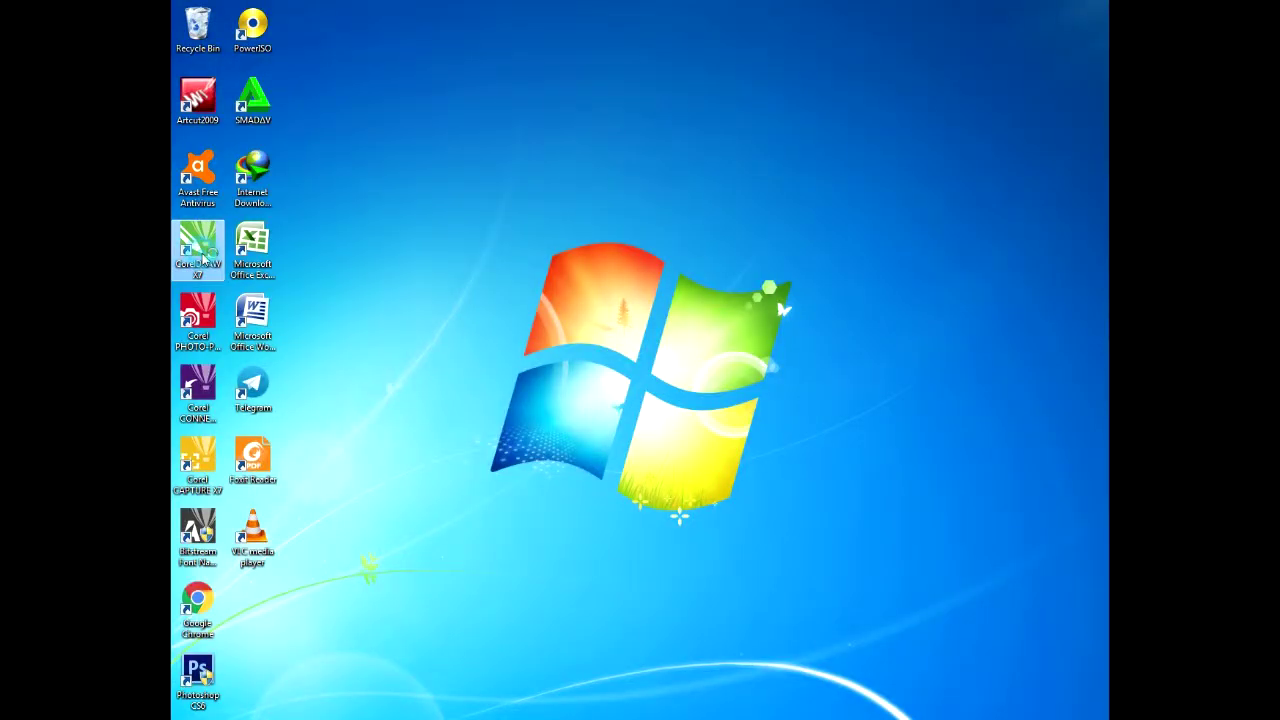
# Launch CorelDRAW X7 from the desktop to check its startup splash screen
pyautogui.doubleClick(200, 259)
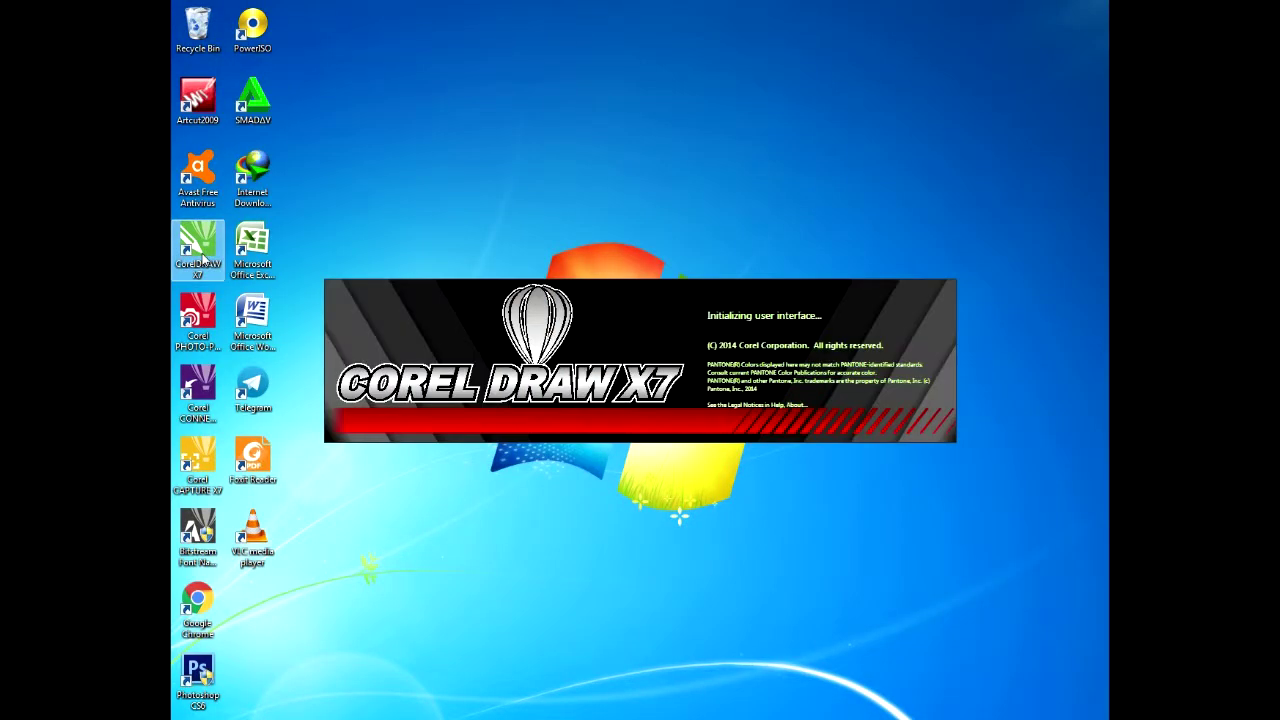